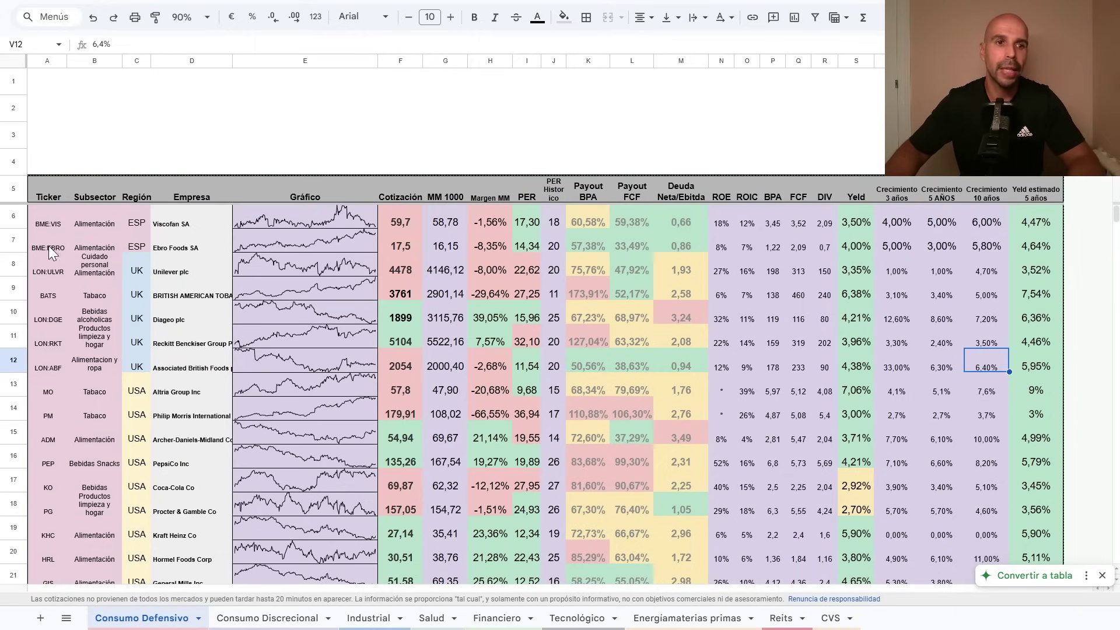
Examine Viscofan's formulas for company name, price chart, current quote, 1000-day moving average and margin over that average
left_click(187, 223)
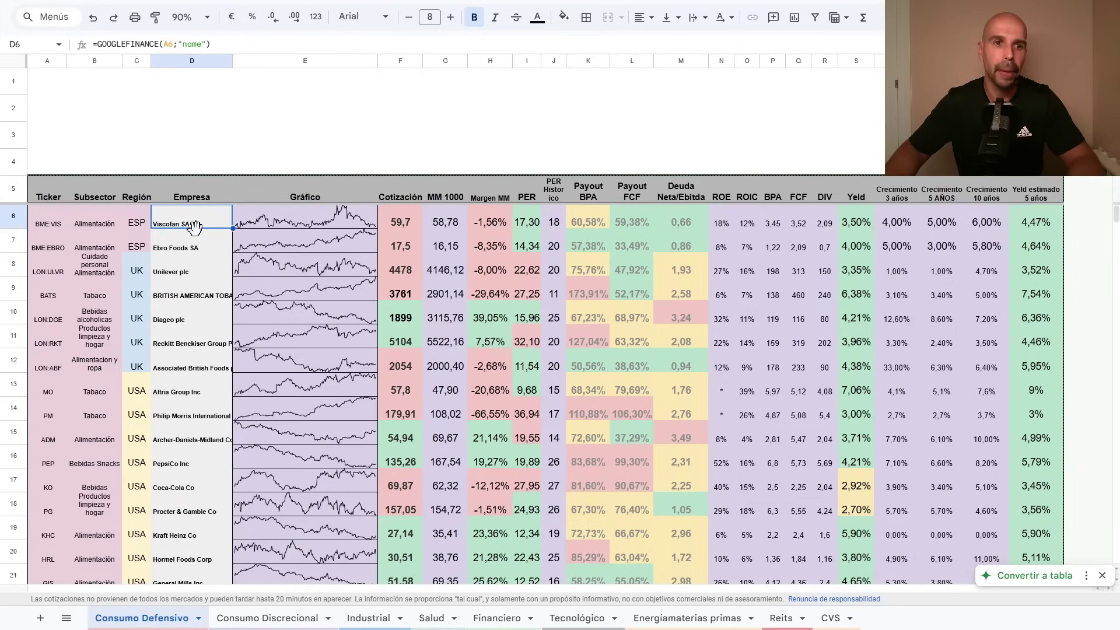
left_click(334, 212)
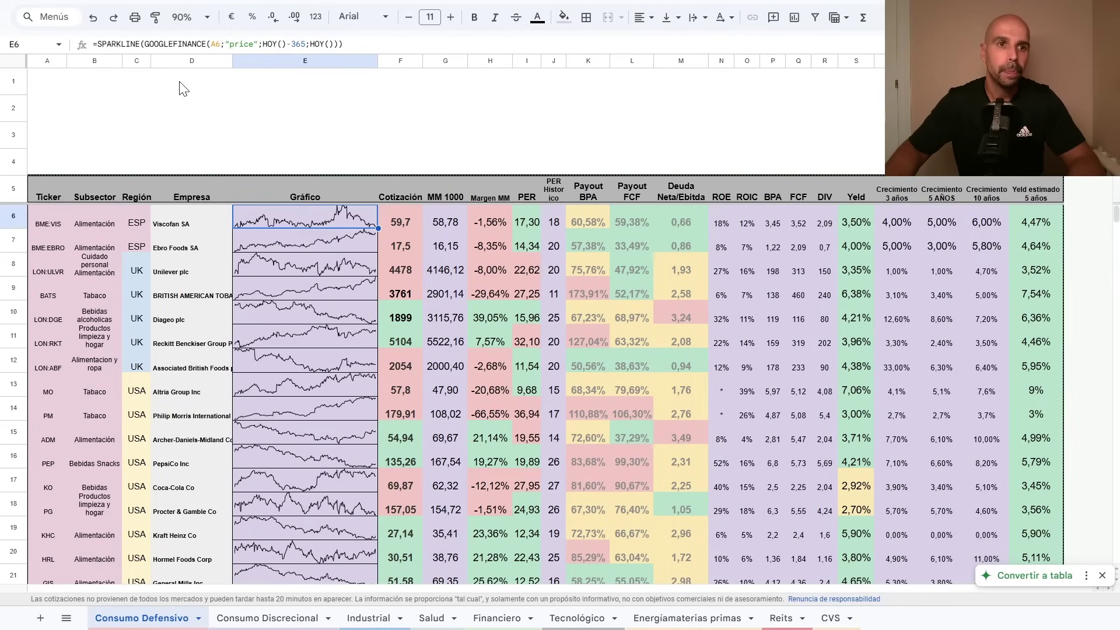
left_click(402, 219)
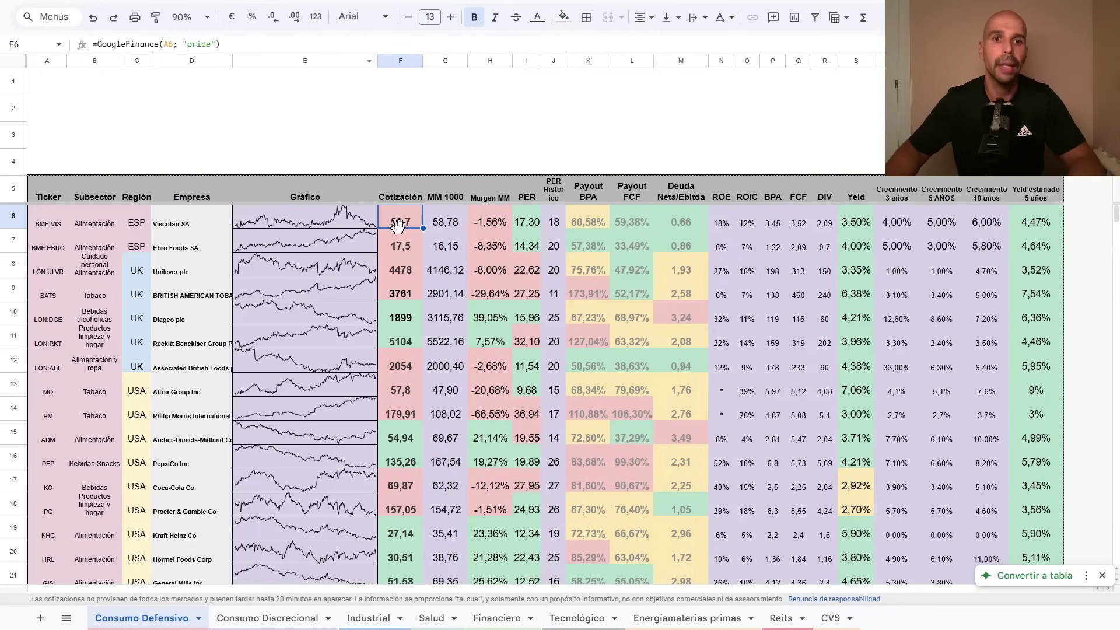
left_click(444, 219)
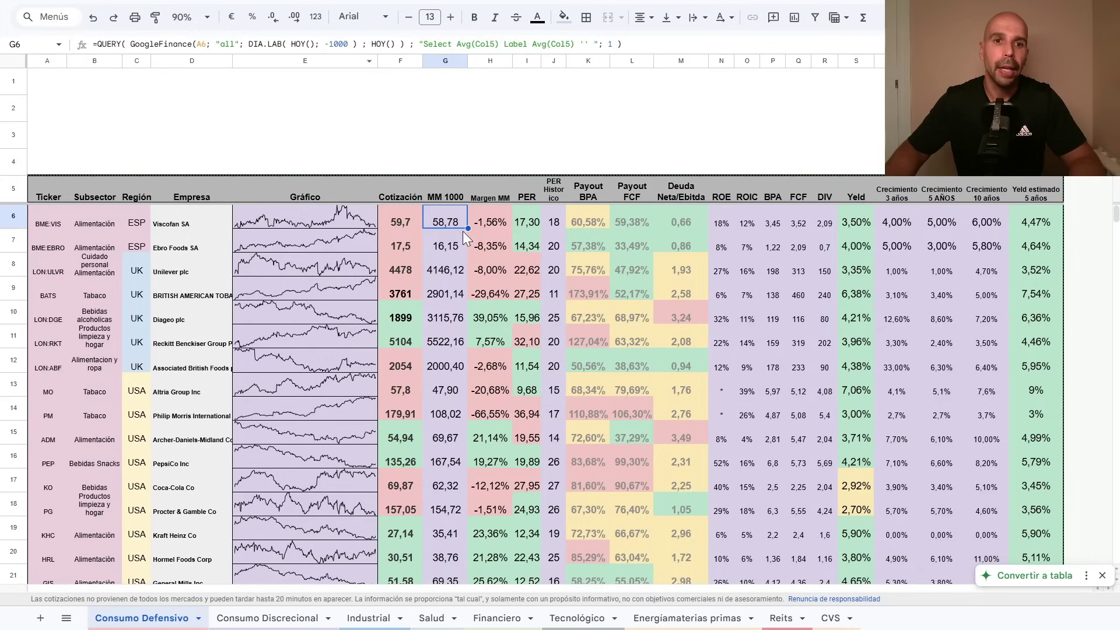
left_click(491, 220)
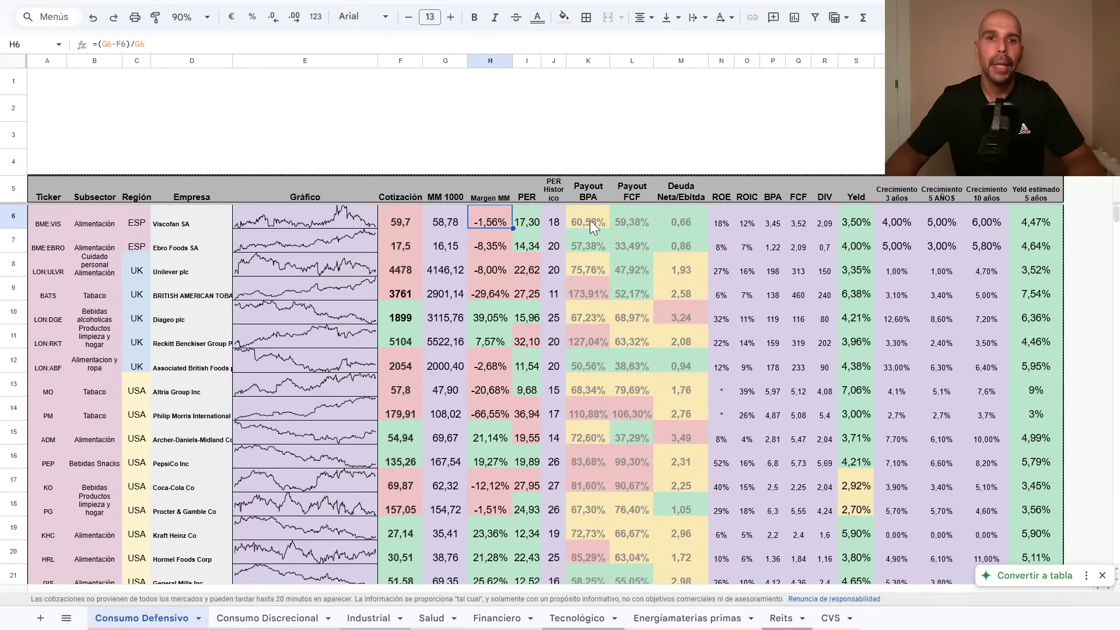
Check Viscofan's PER formula, then undo the manual BPA entries to restore the GOOGLEFINANCE "EPS" formula in P6
left_click(534, 221)
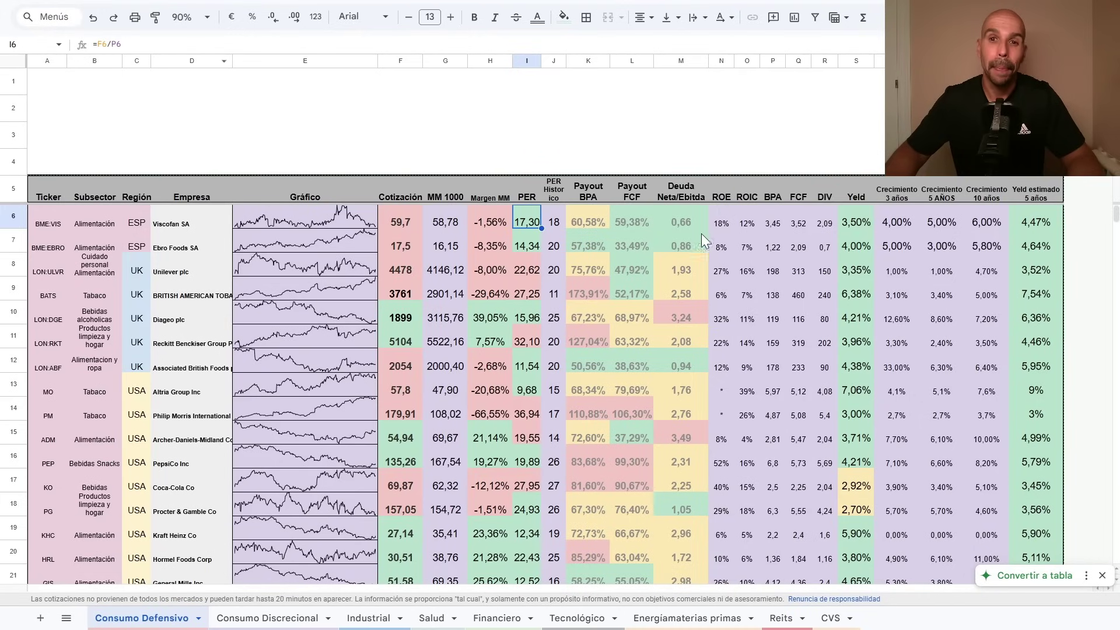
left_click(772, 225)
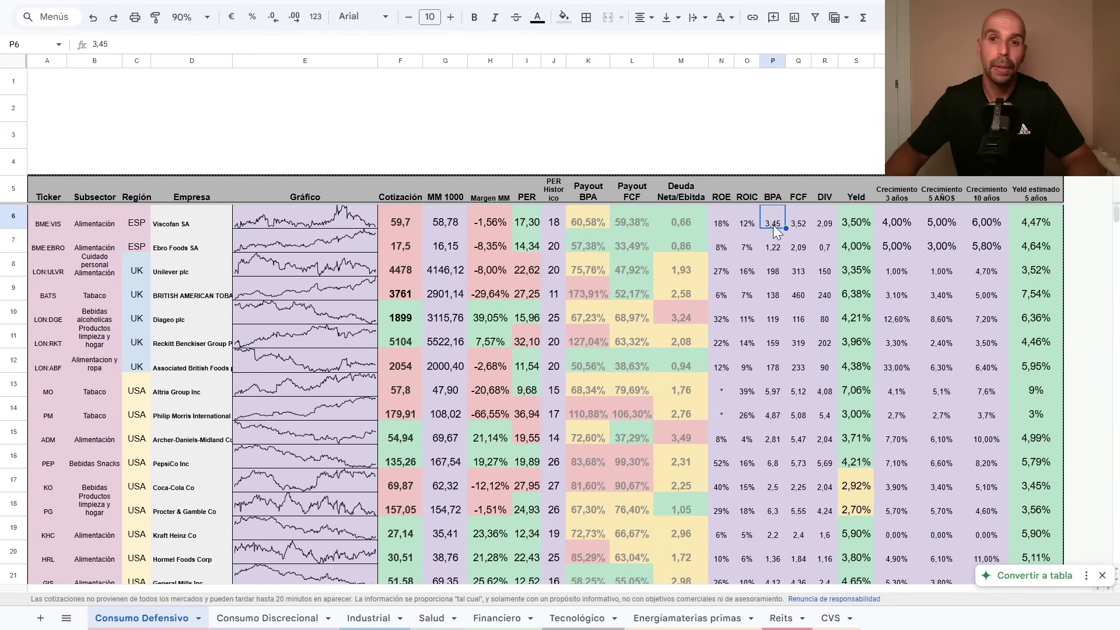
key("ctrl+z")
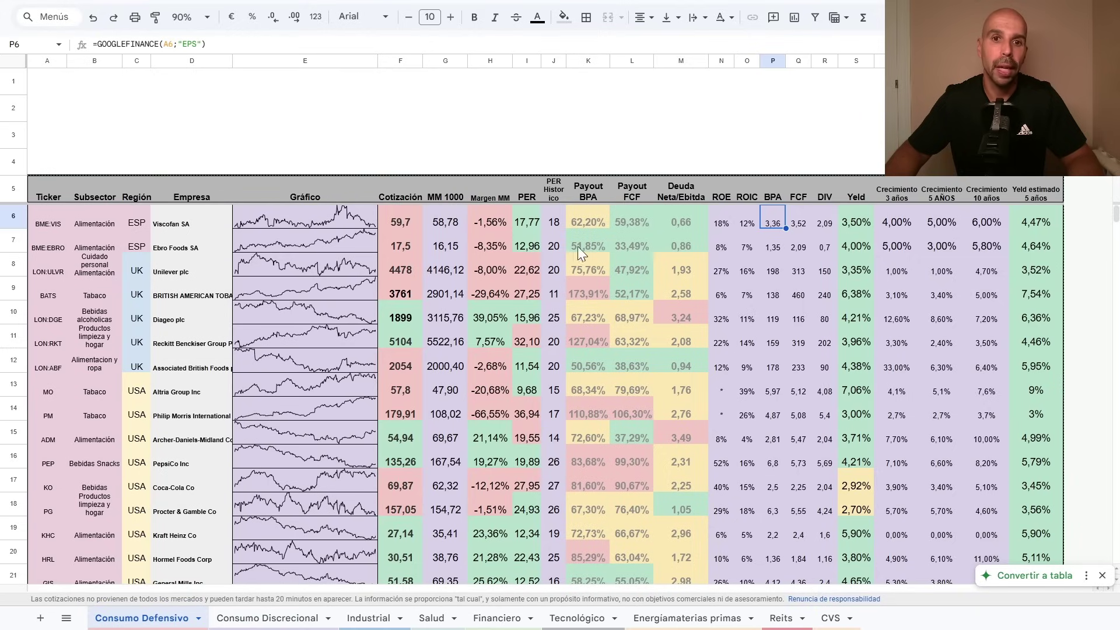
Compare Viscofan's calculated PER with its manually entered historical PER
left_click(531, 225)
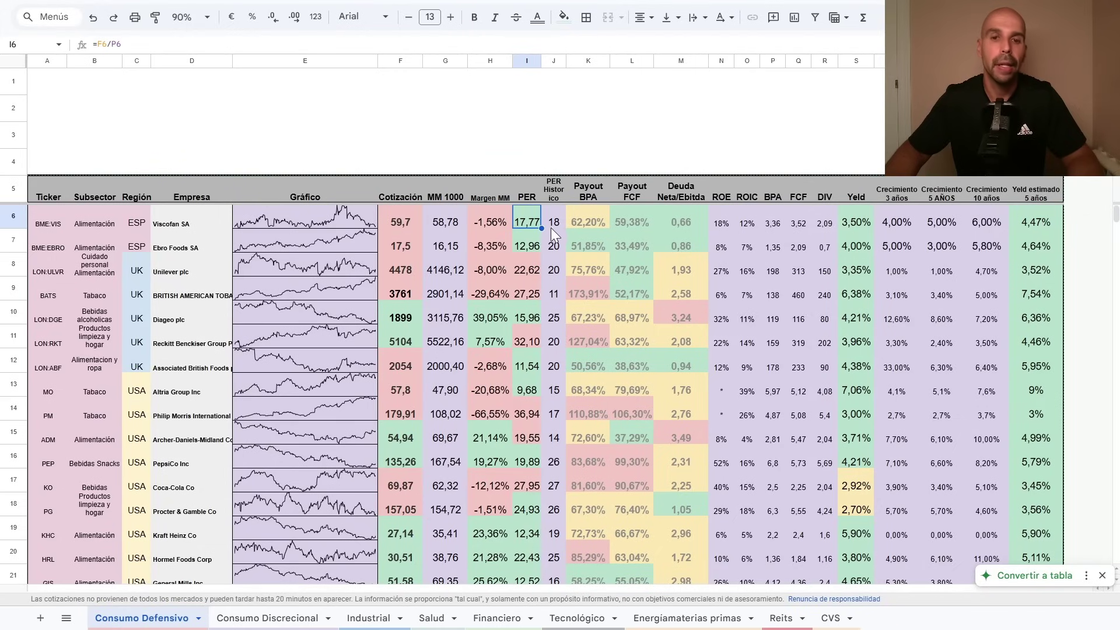
left_click(554, 227)
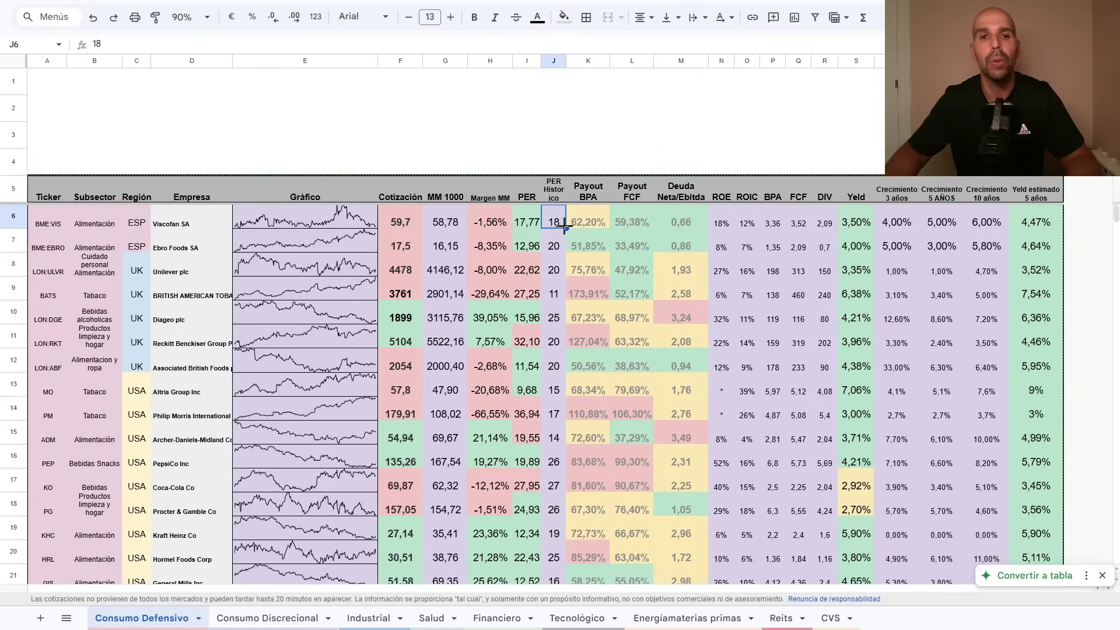
left_click(527, 223)
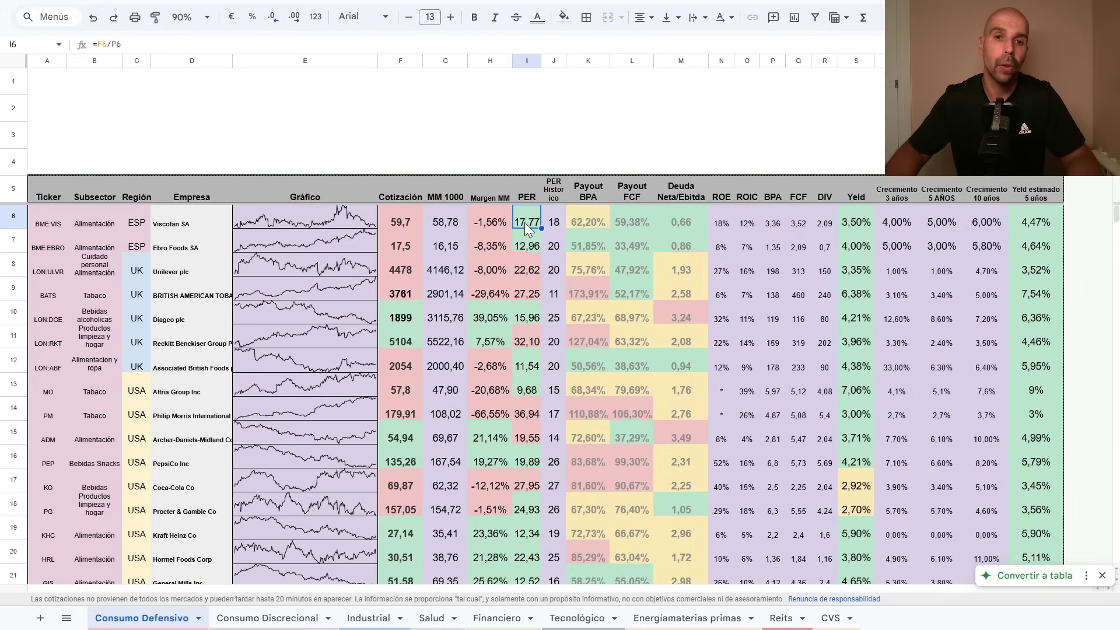
left_click(558, 218)
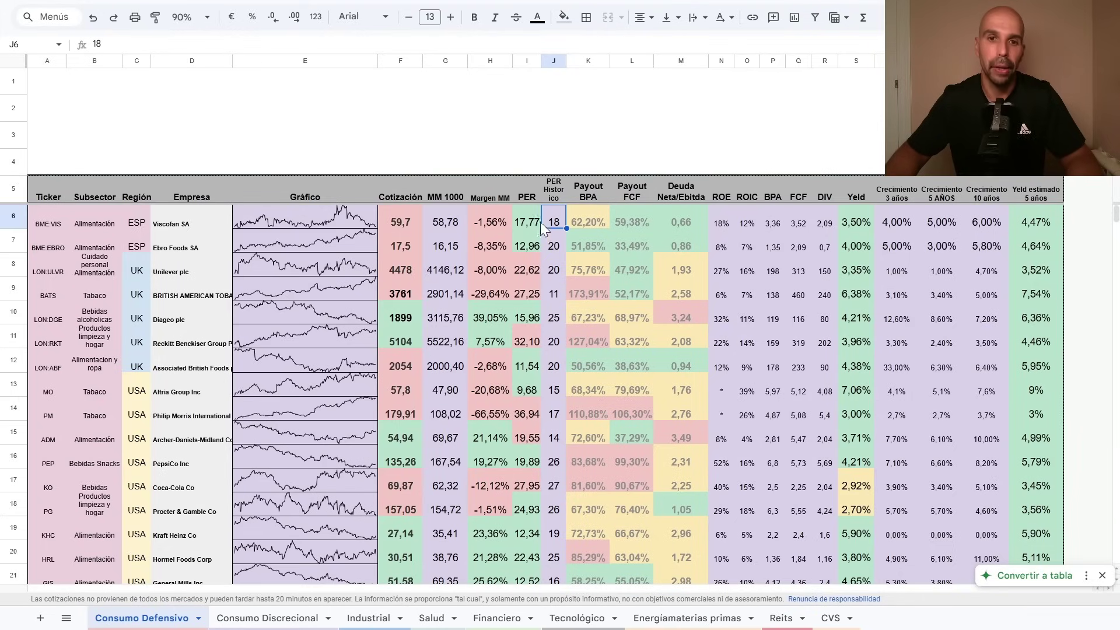
Examine Viscofan's Payout BPA formula and the manually entered dividends of the first five companies
left_click(588, 216)
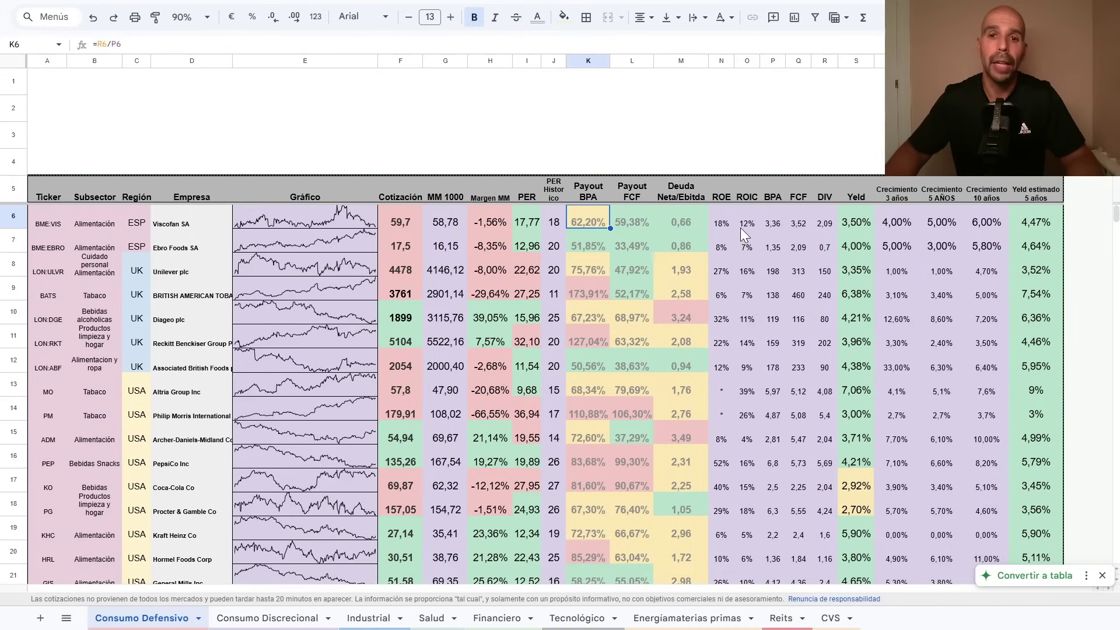
left_click(825, 222)
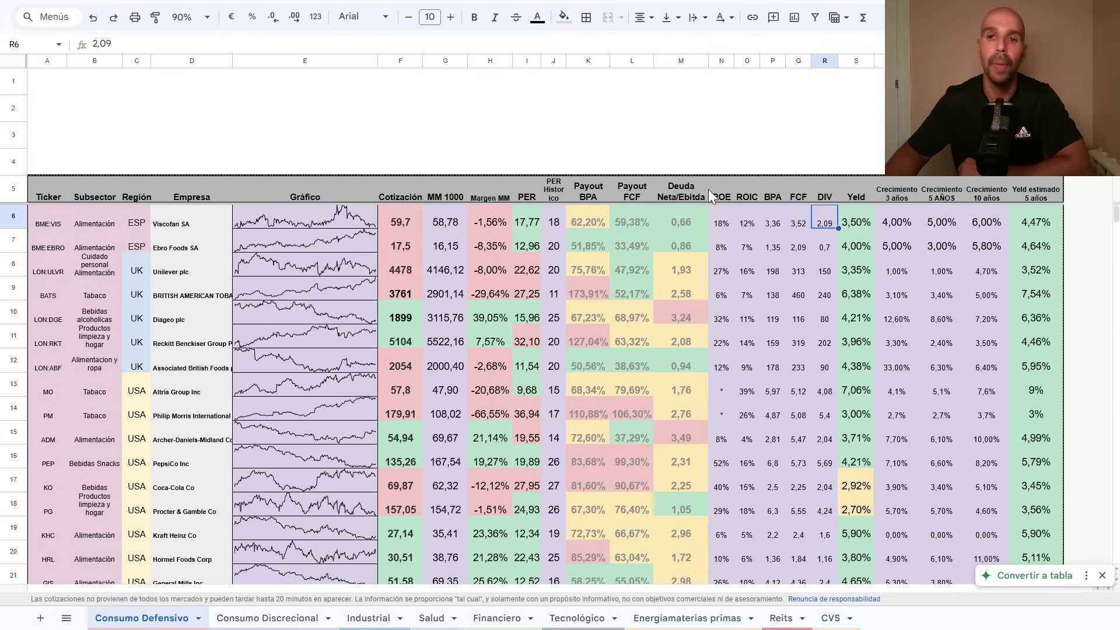
left_click(827, 247)
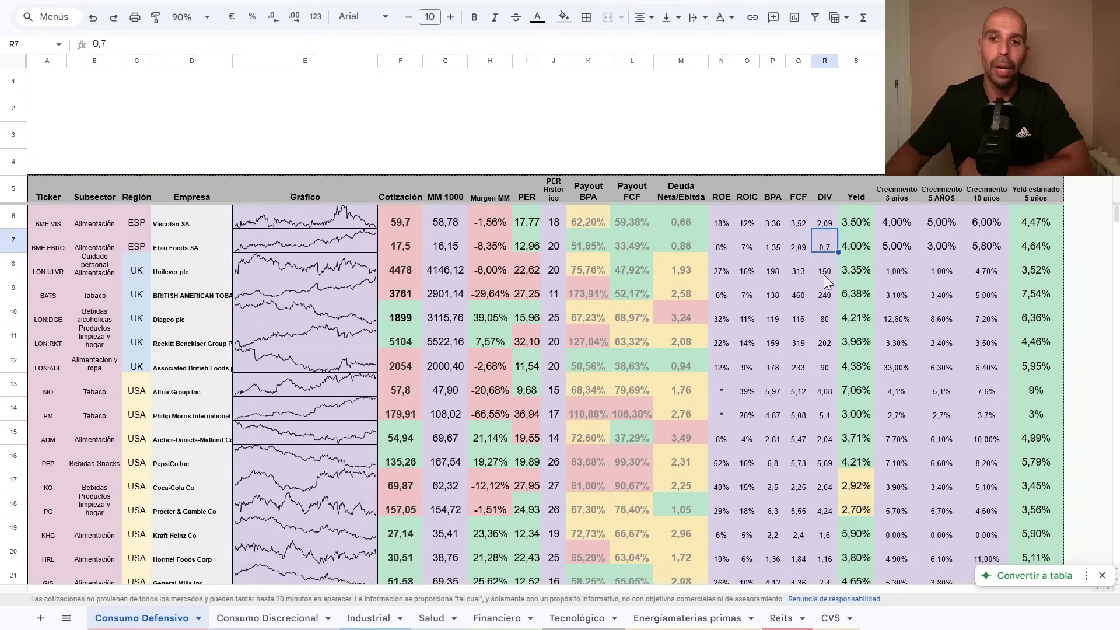
left_click(822, 273)
left_click(826, 298)
left_click(824, 321)
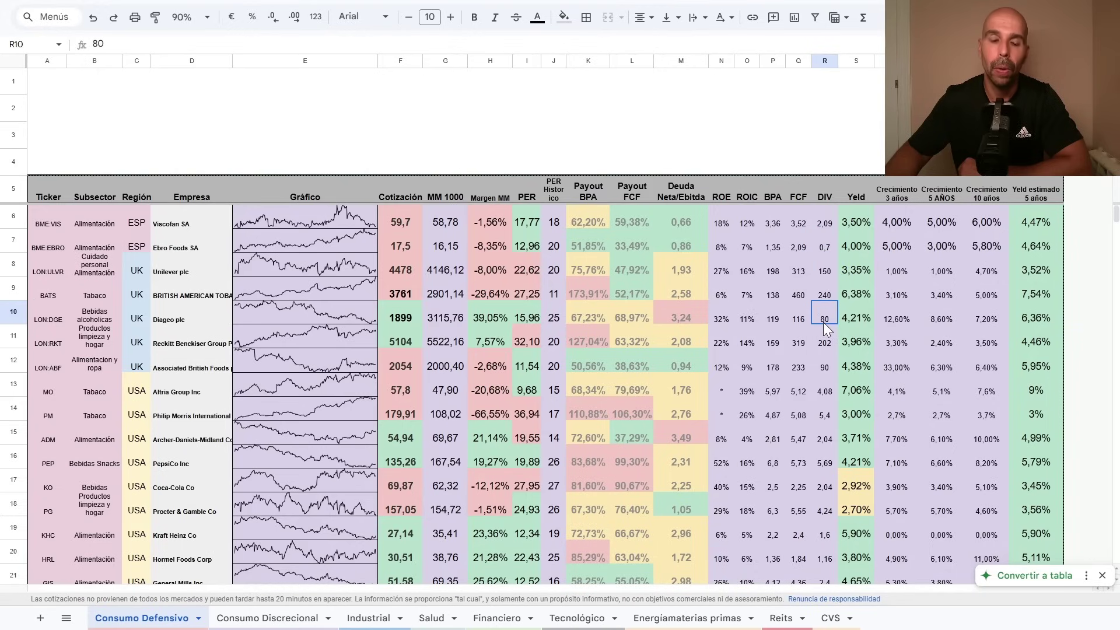
left_click(828, 225)
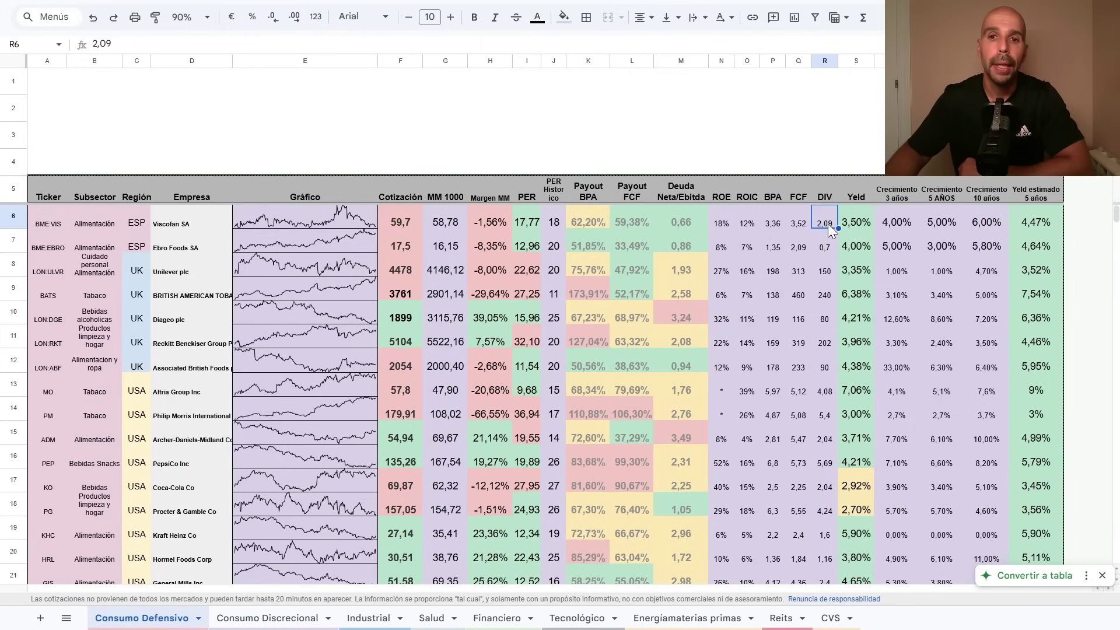
left_click(584, 224)
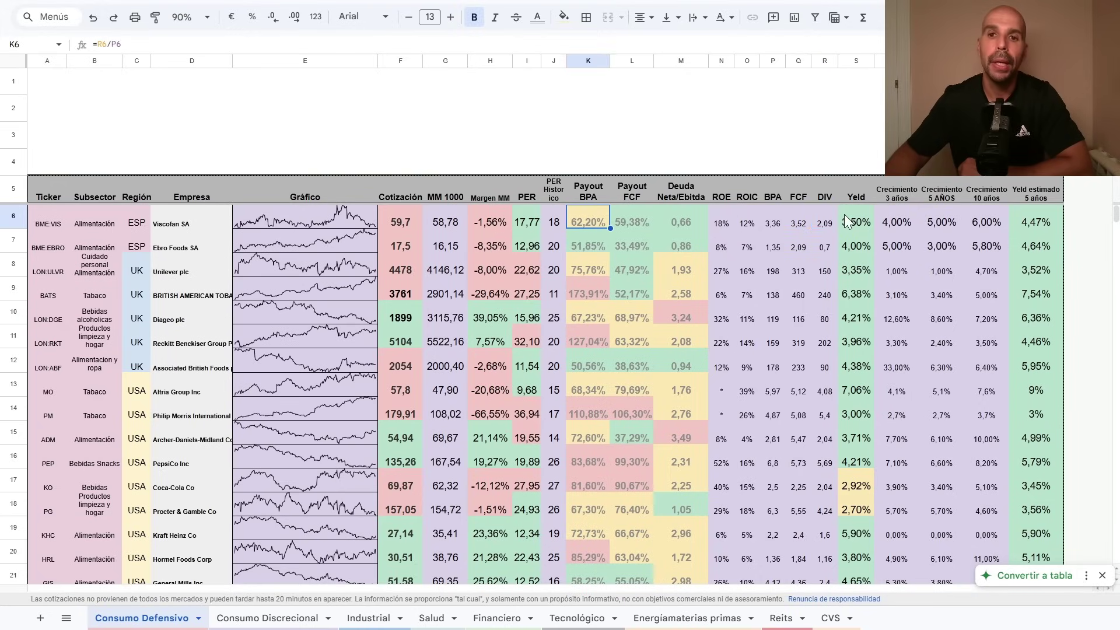
Examine Viscofan's Payout FCF formula together with the FCF and dividend values it divides
left_click(803, 224)
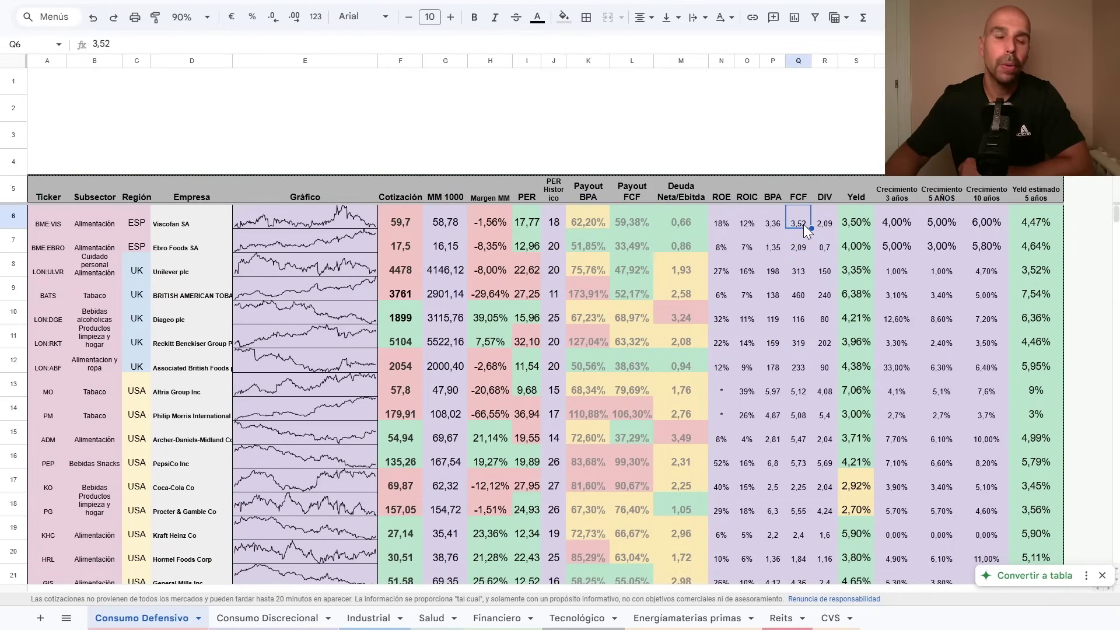
left_click(635, 223)
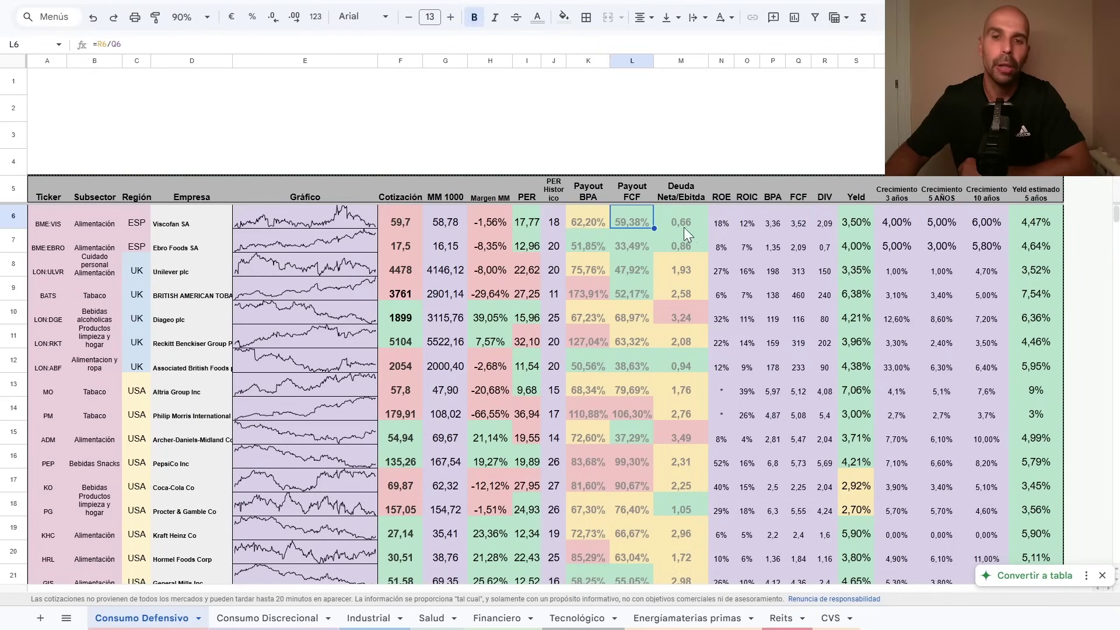
left_click(800, 224)
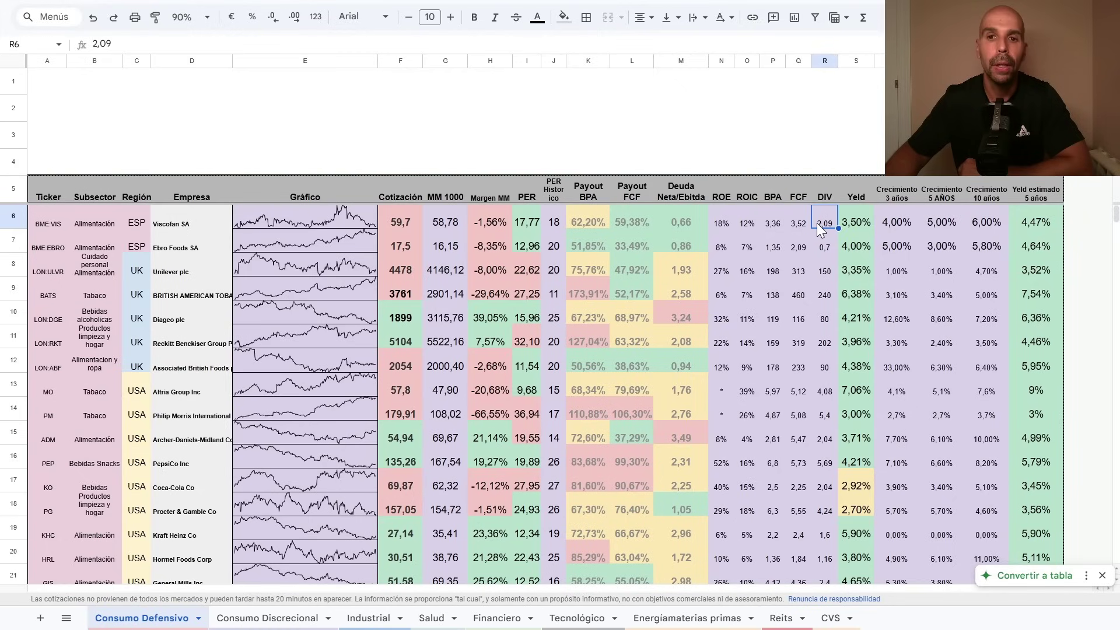
left_click(829, 228)
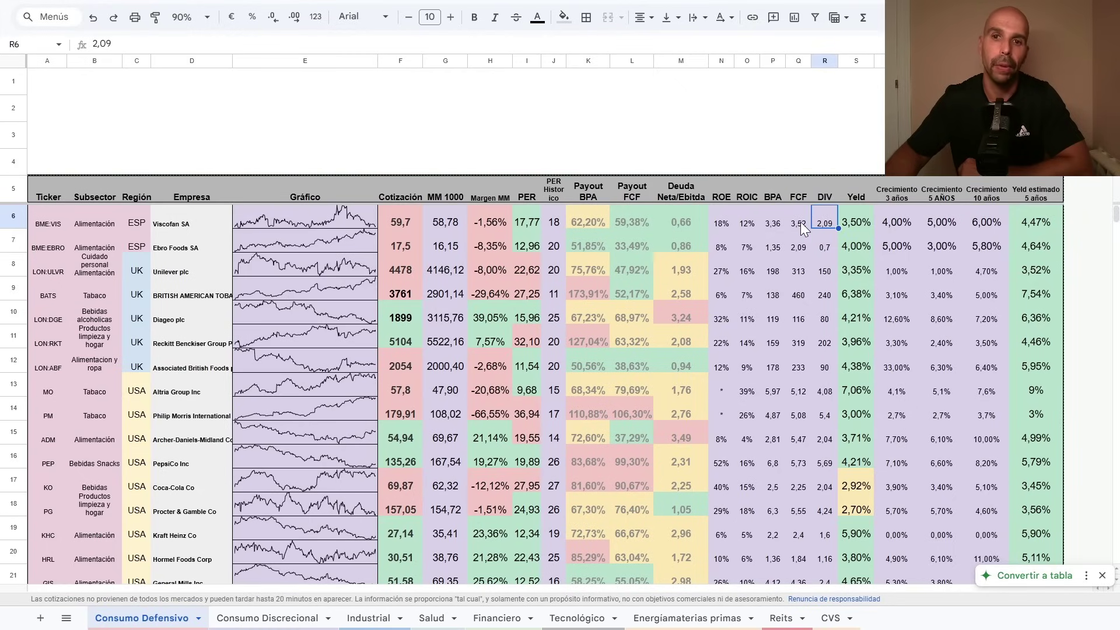
left_click(800, 222)
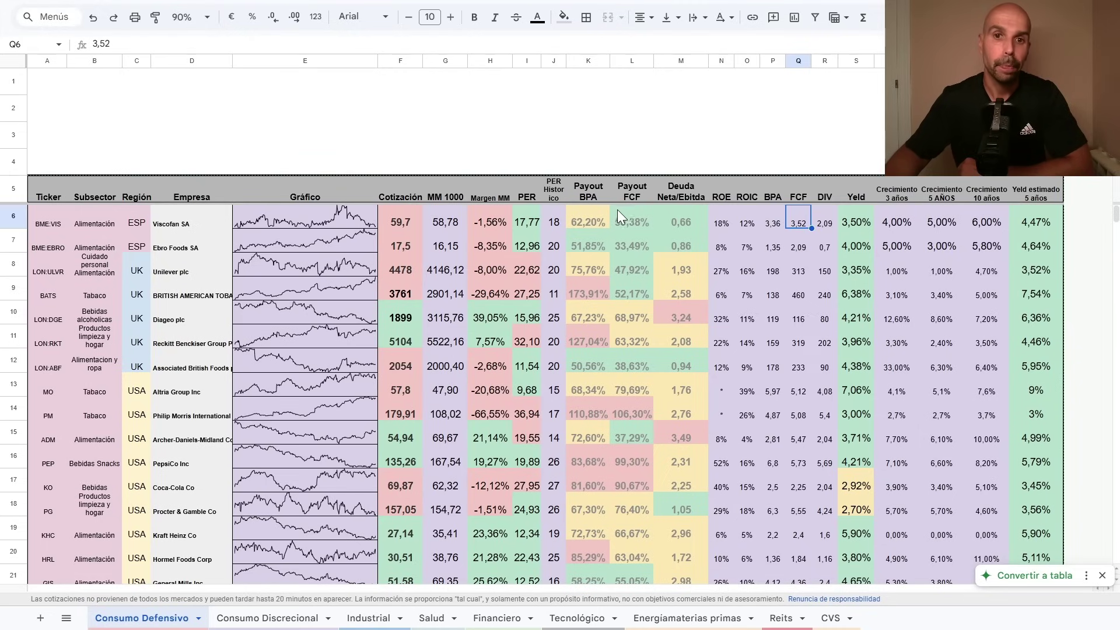
Review Viscofan's net debt/Ebitda figure and compare its ROE and ROIC entries
left_click(682, 219)
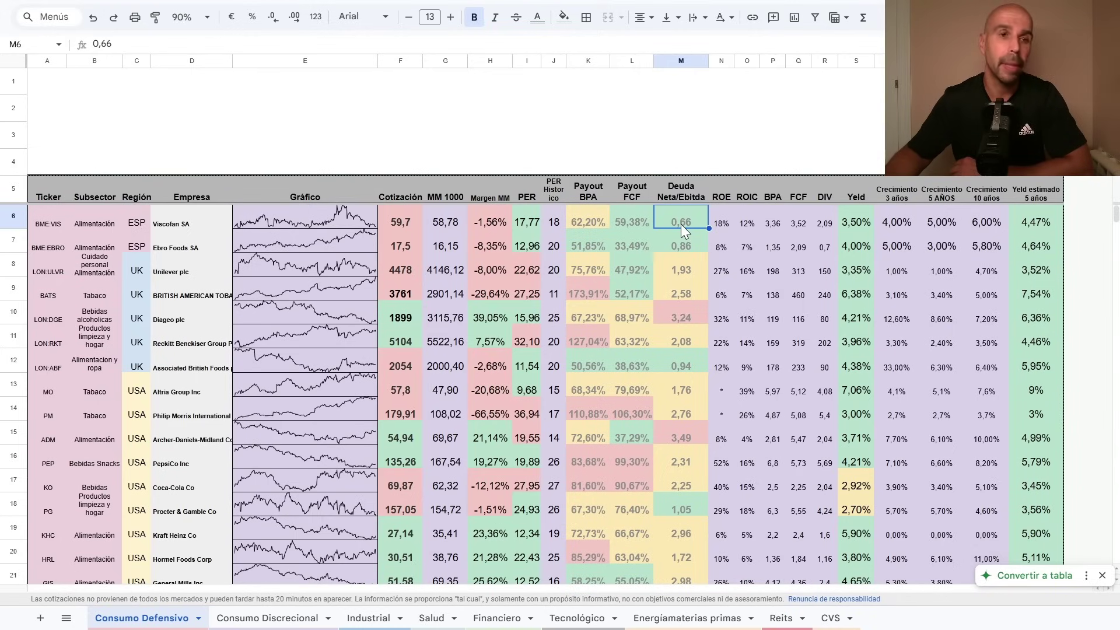
left_click(723, 224)
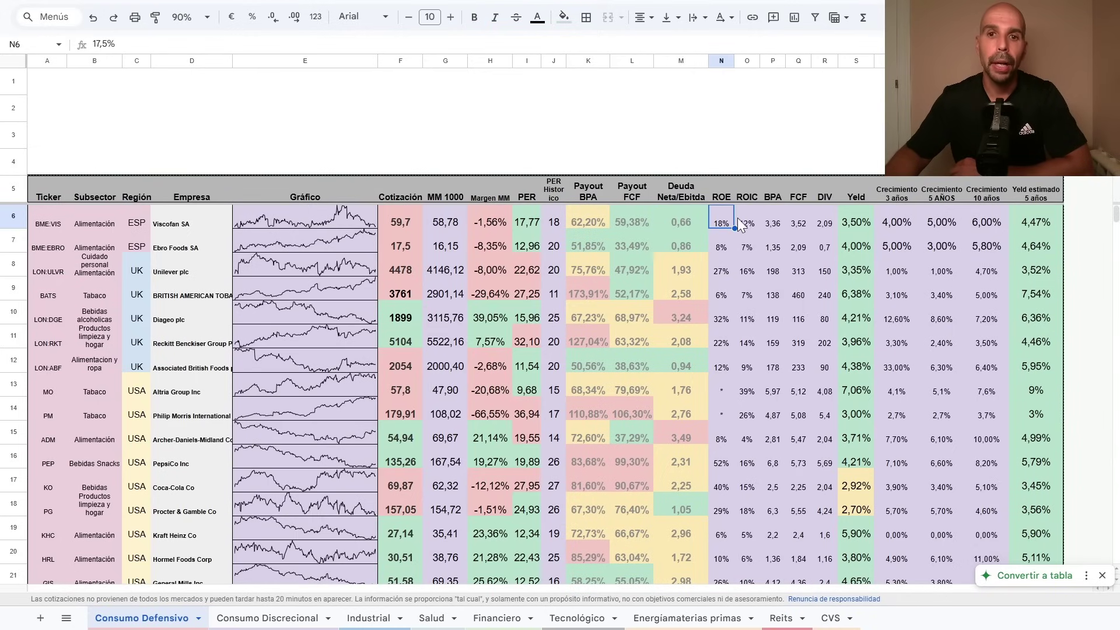
left_click(747, 223)
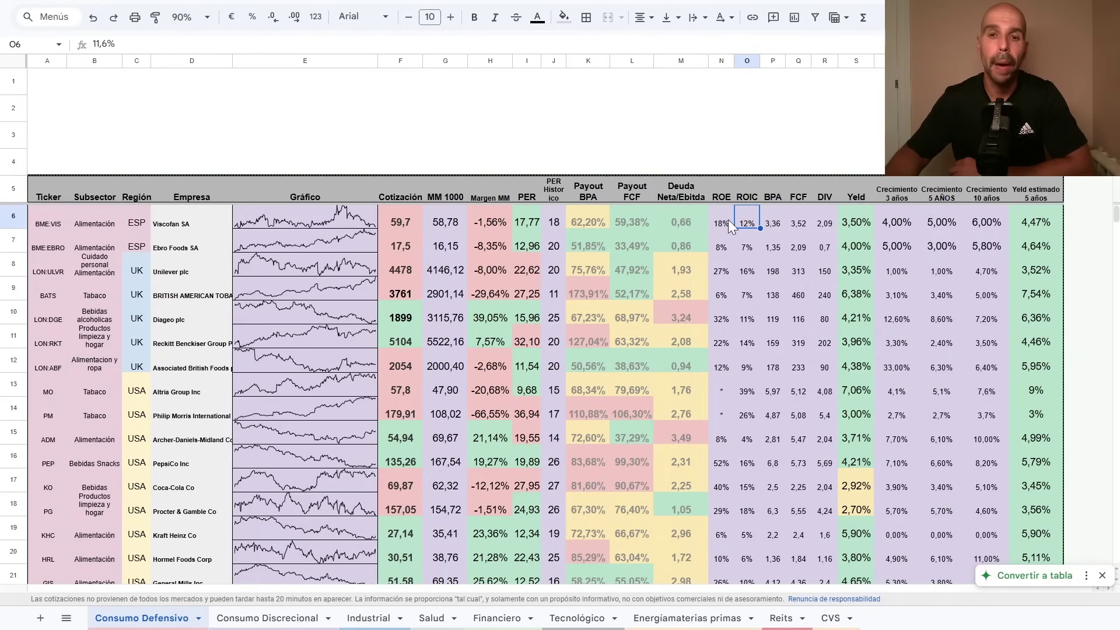
left_click(720, 221)
left_click(752, 223)
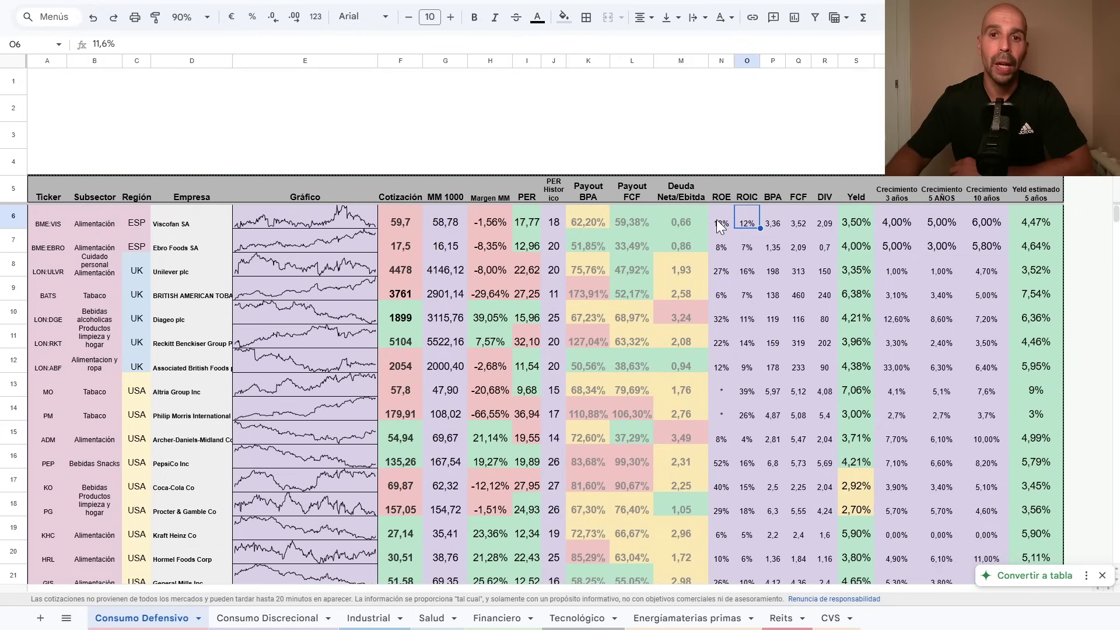
left_click(716, 219)
left_click(749, 225)
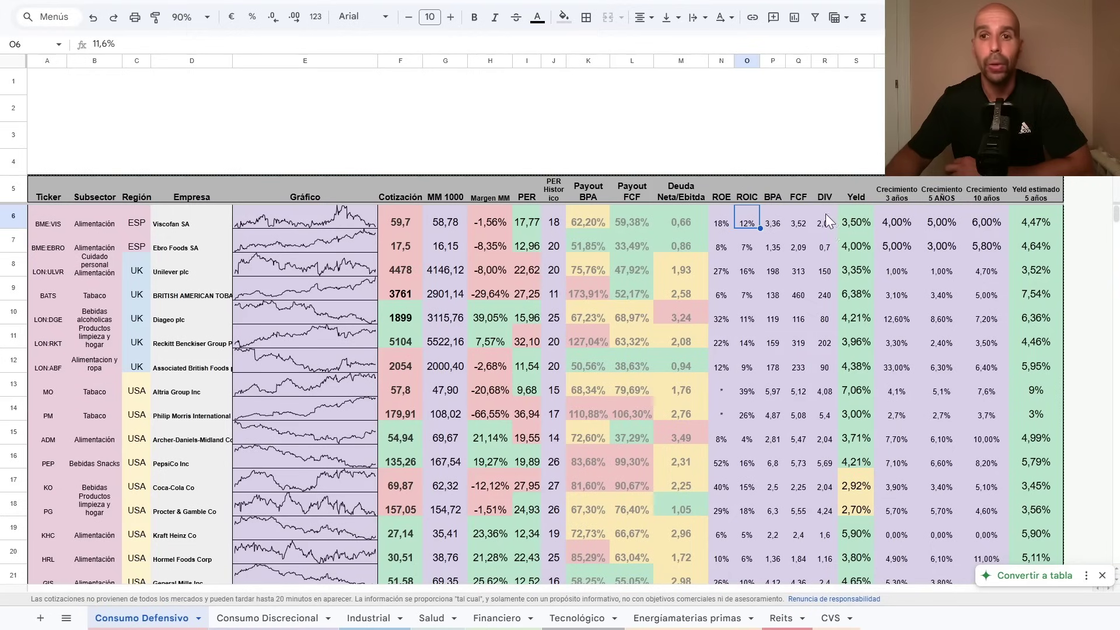
Examine Viscofan's dividend yield formula and its 3, 5 and 10-year growth rates
left_click(855, 224)
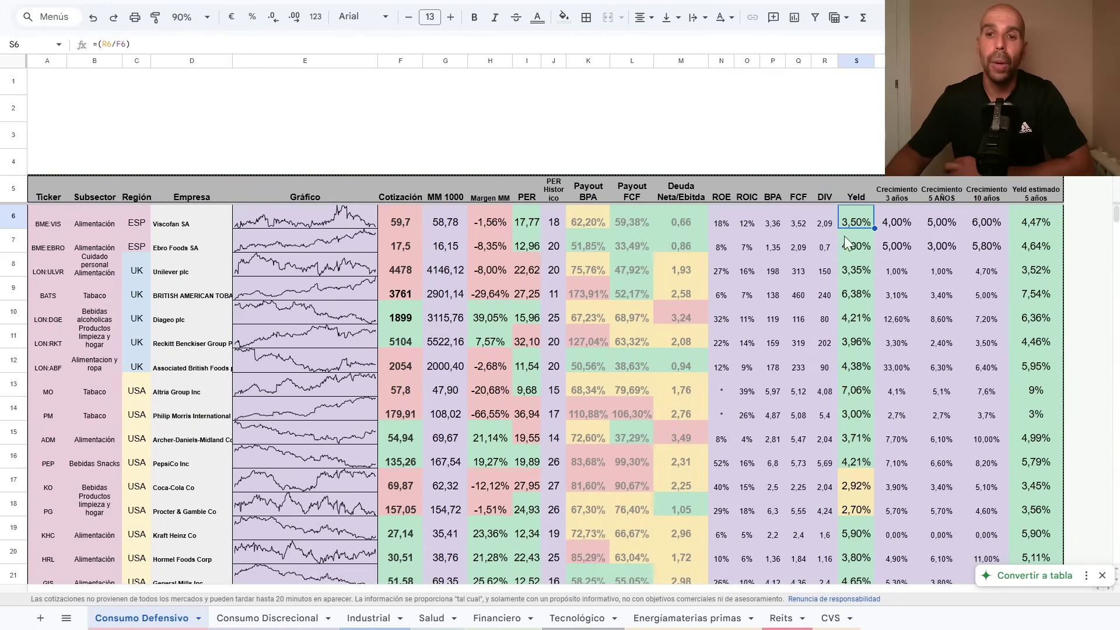
left_click(896, 221)
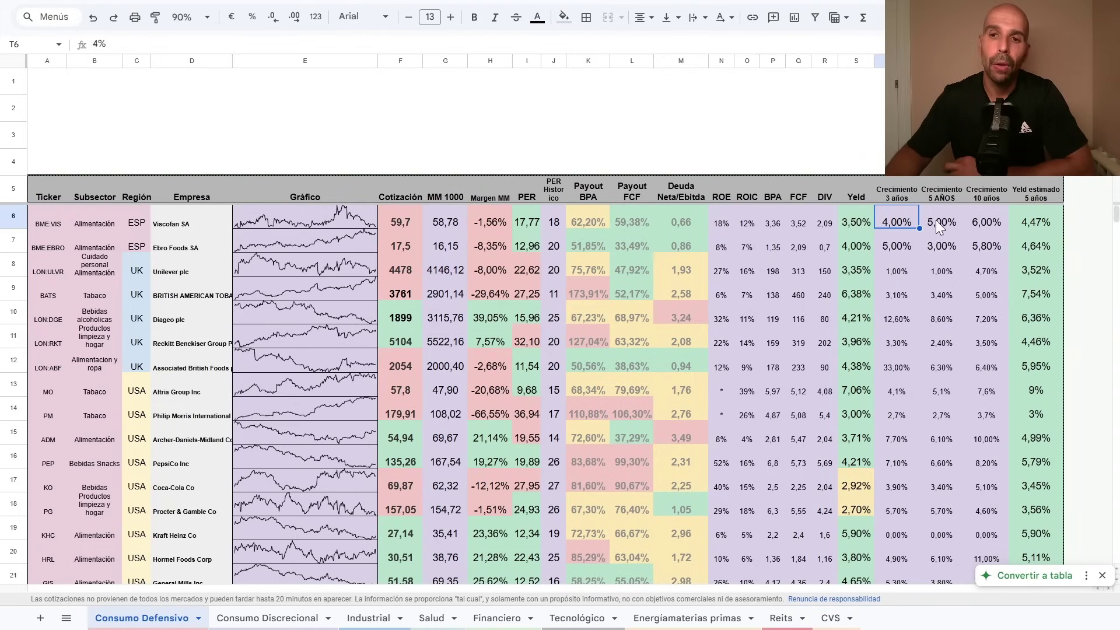
left_click(944, 218)
left_click(983, 217)
left_click(901, 221)
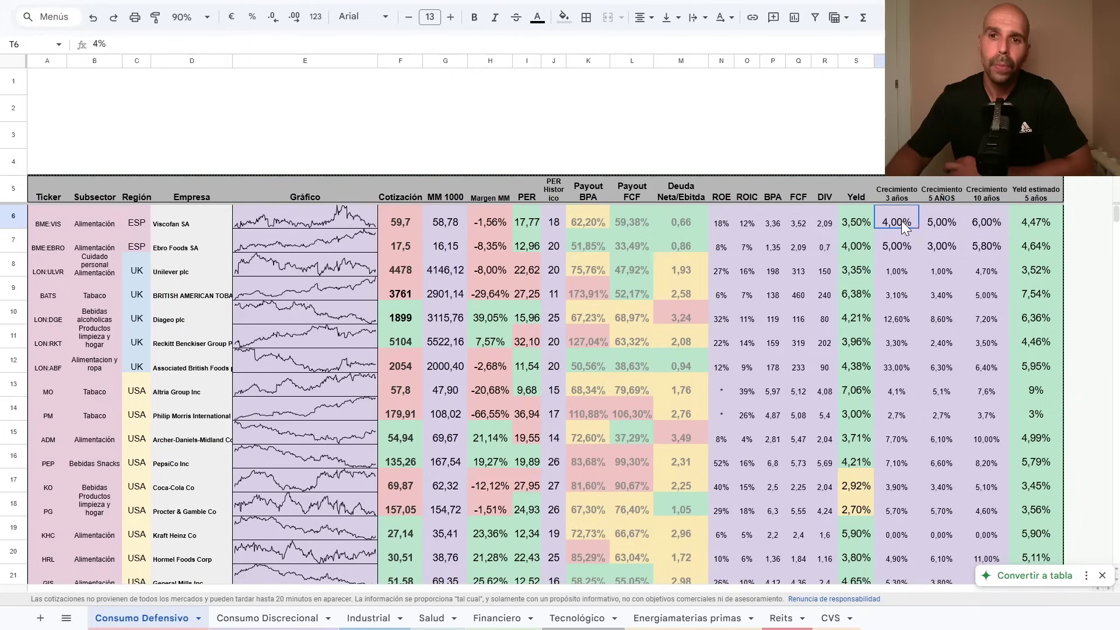
left_click(944, 220)
left_click(984, 220)
left_click(922, 225)
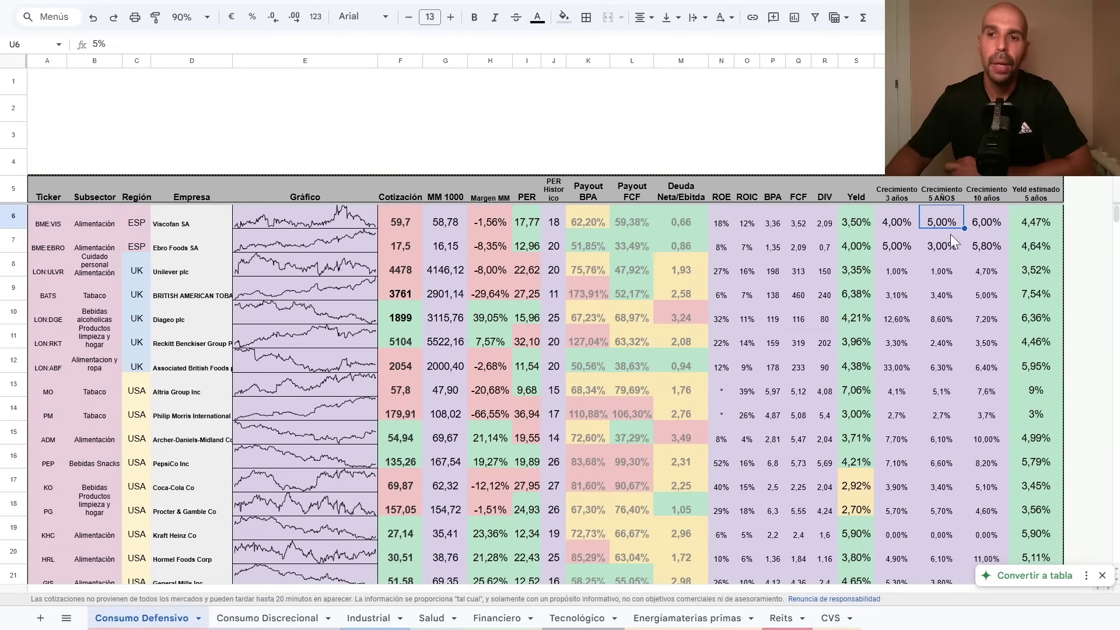
Examine Viscofan's five-year estimated yield formula and the current yield and 5-year growth cells it uses
left_click(1031, 225)
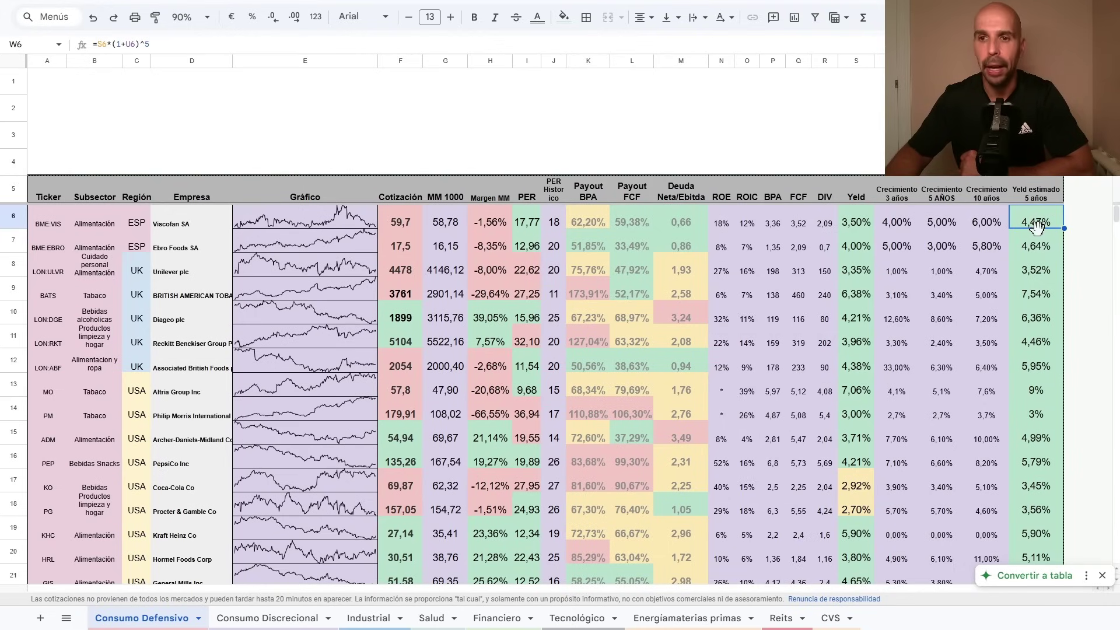
left_click(857, 227)
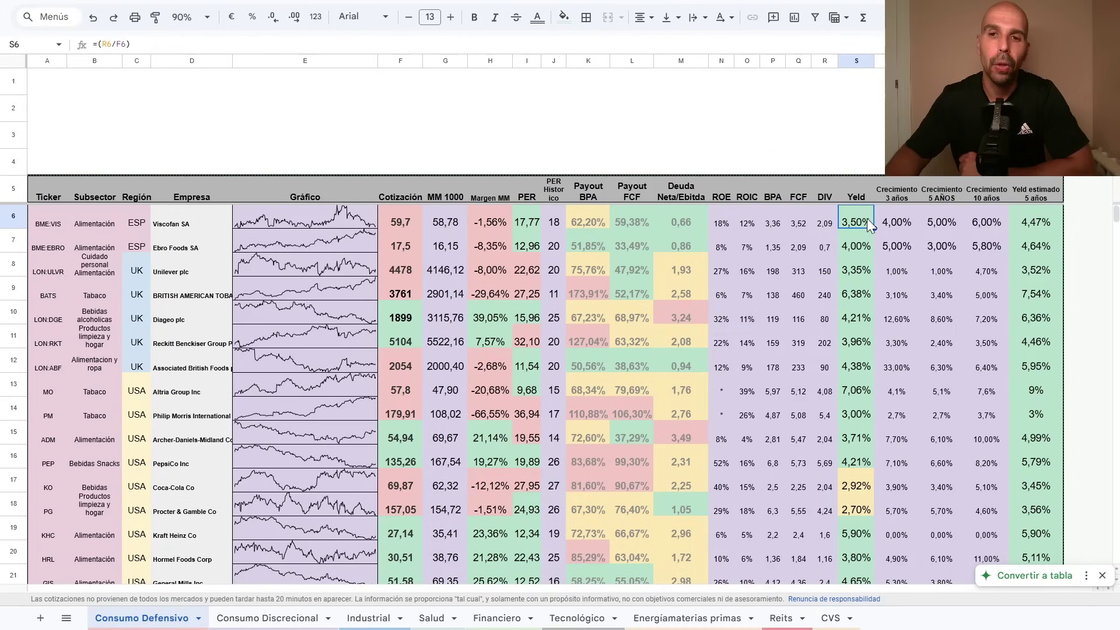
left_click(944, 222)
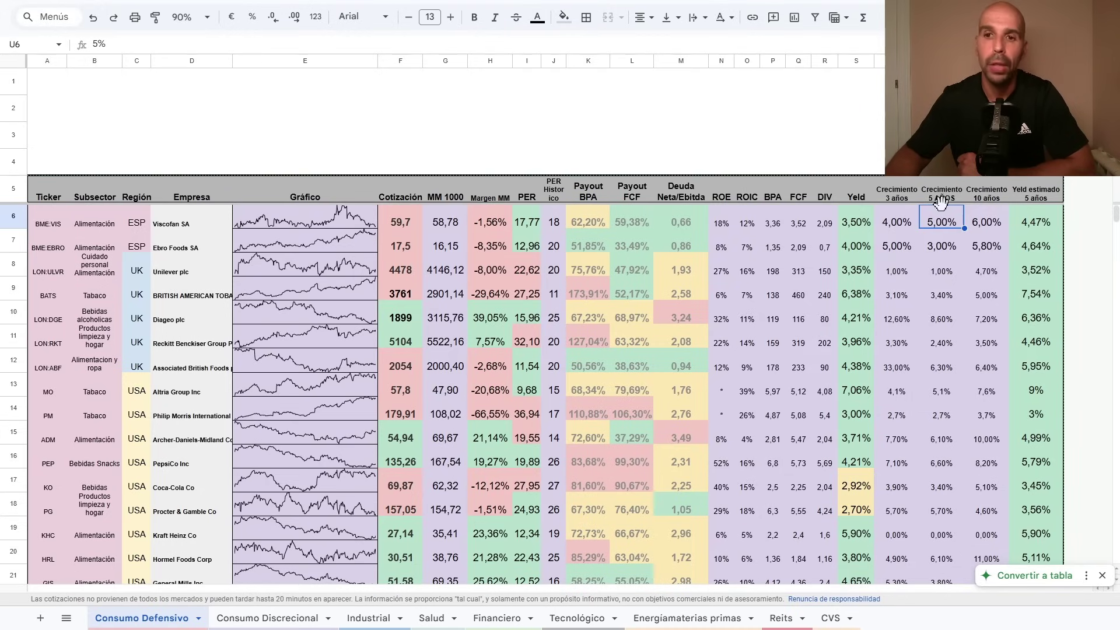
Compare Viscofan's estimated five-year yield with its current dividend yield and its 5-year growth rate
left_click(1028, 221)
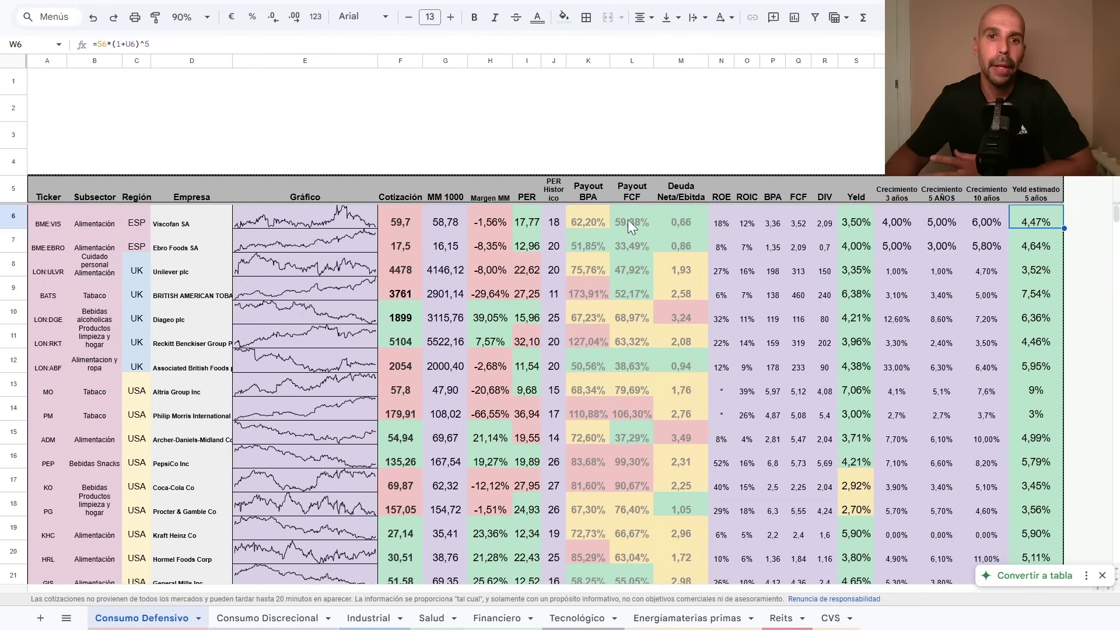
left_click(942, 220)
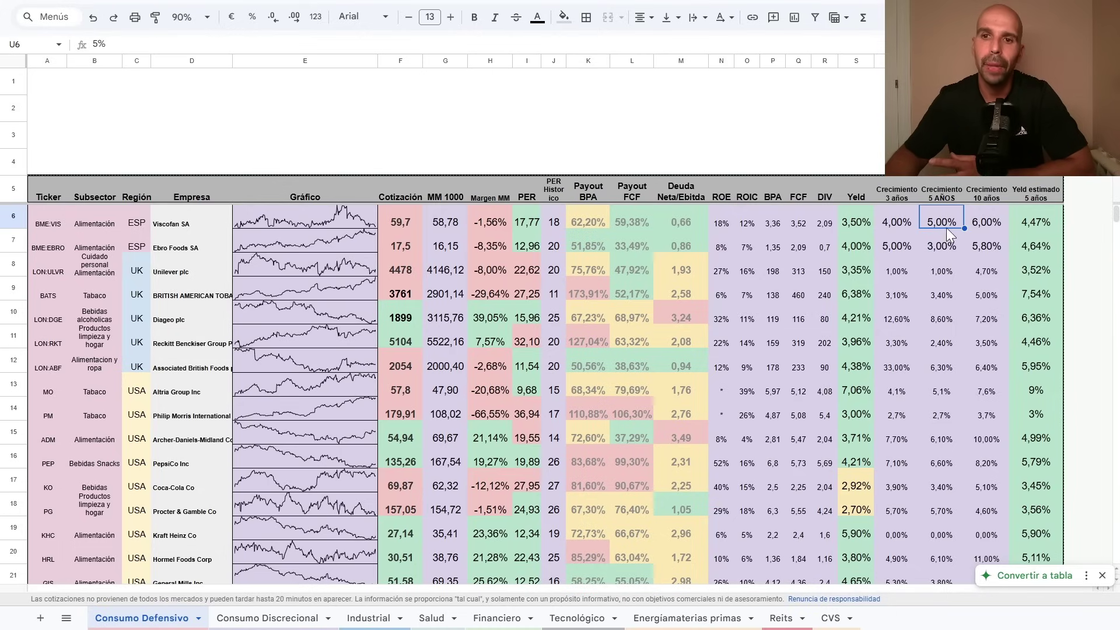
left_click(859, 223)
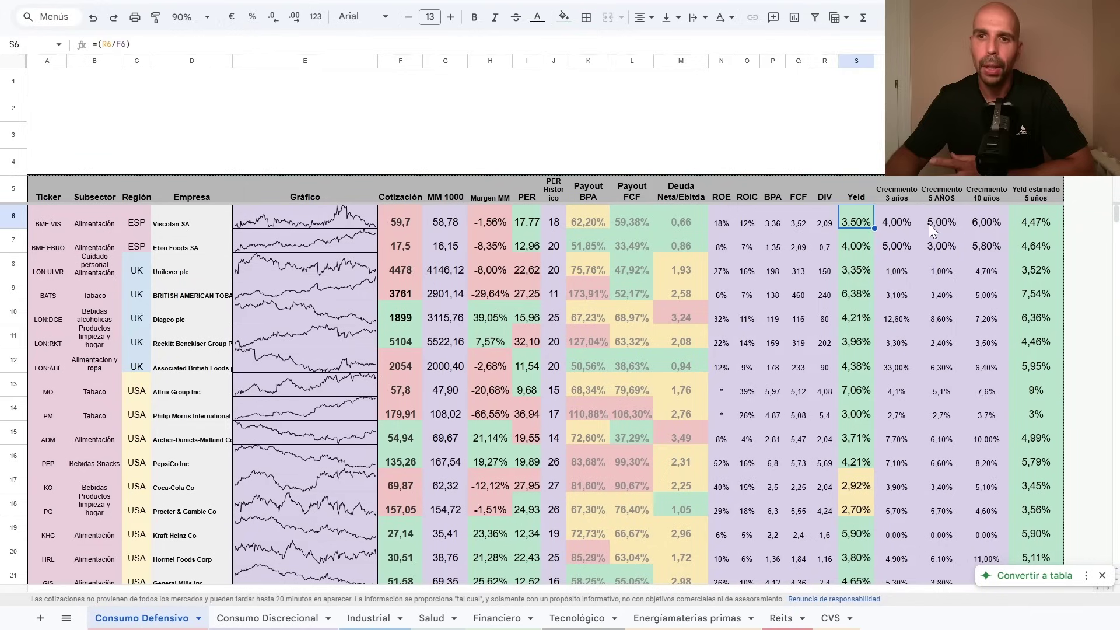
left_click(934, 223)
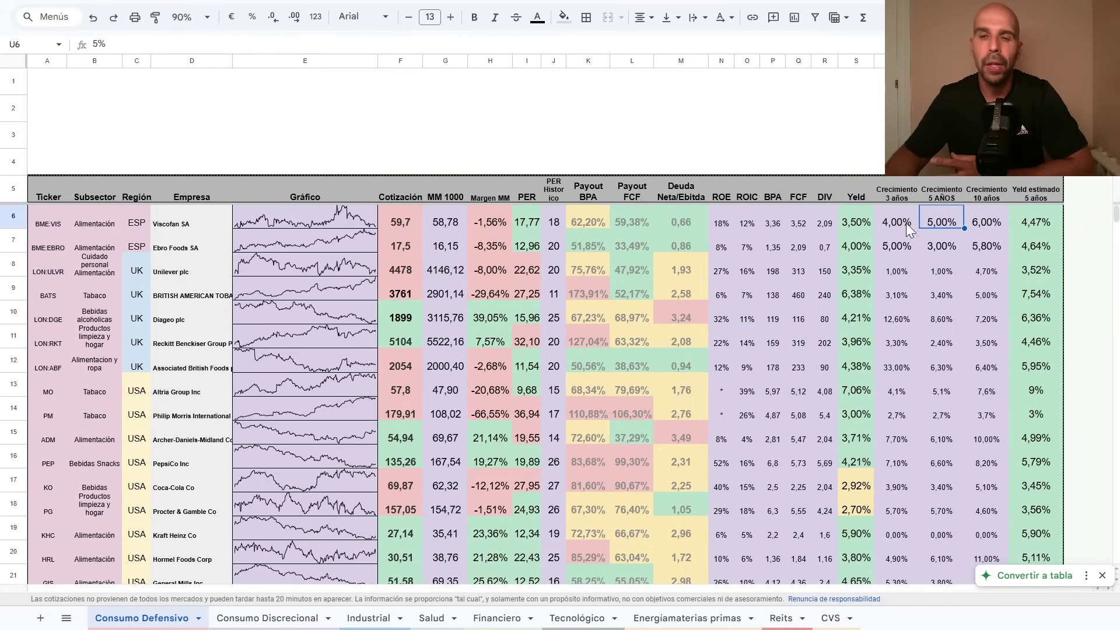
left_click(859, 235)
left_click(858, 221)
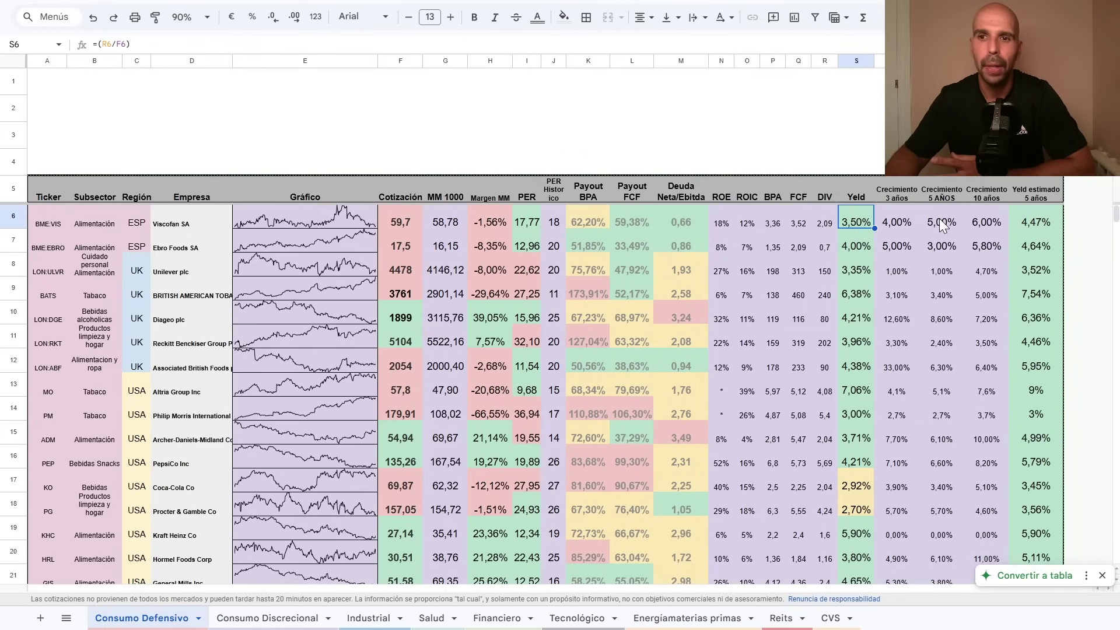
left_click(940, 223)
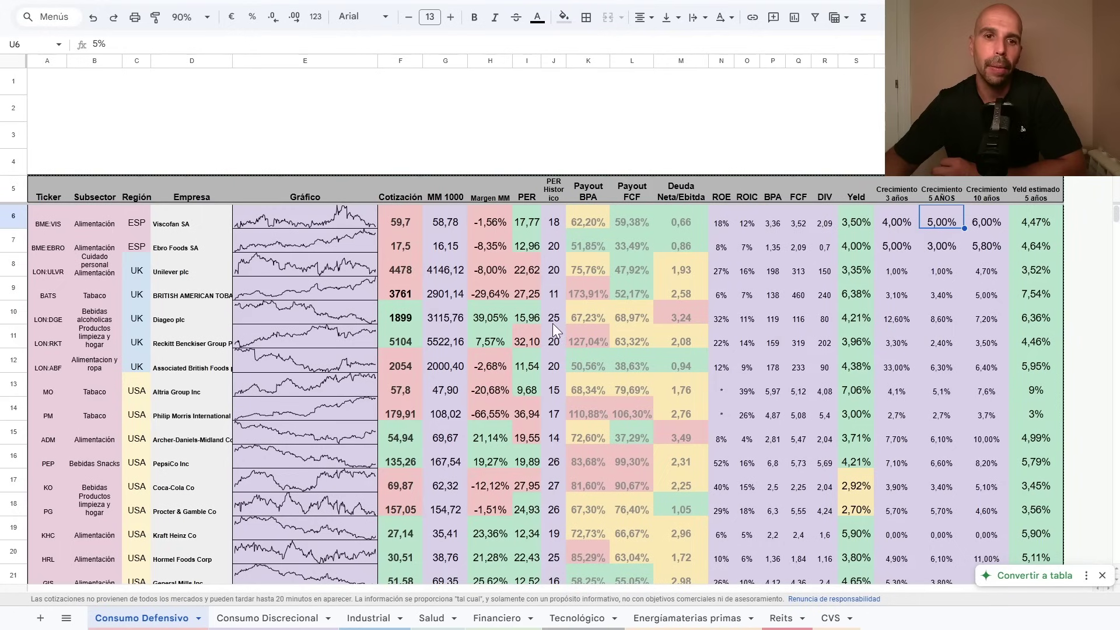
Check Diageo's 5-year growth rate and look over the remaining companies in the Consumo Defensivo sheet down to Hershey
left_click(943, 318)
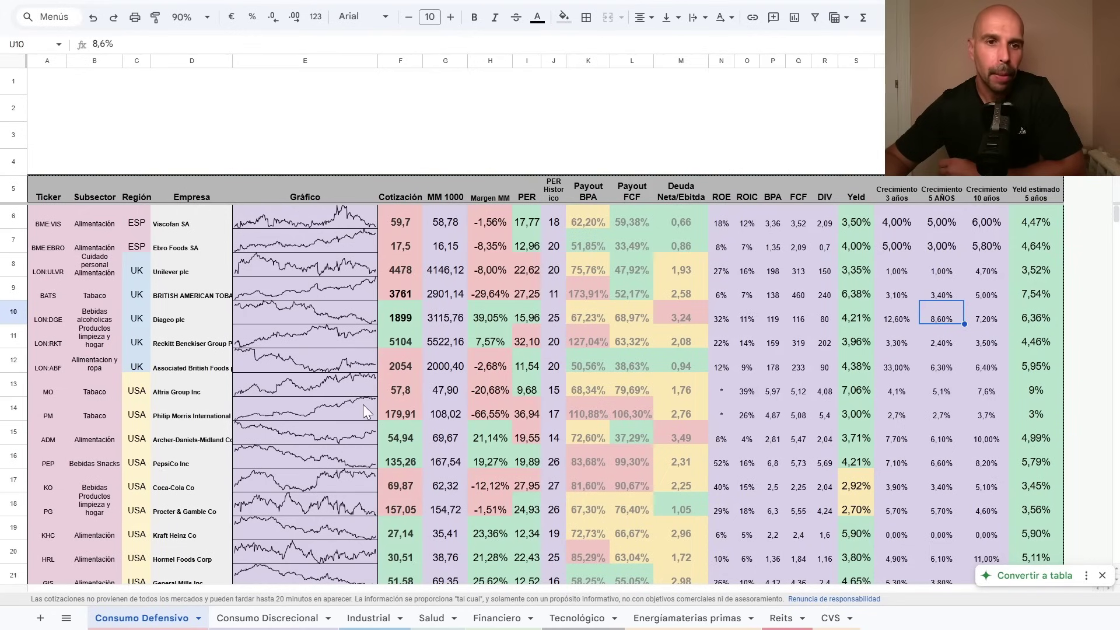
scroll(354, 398, "down", 2)
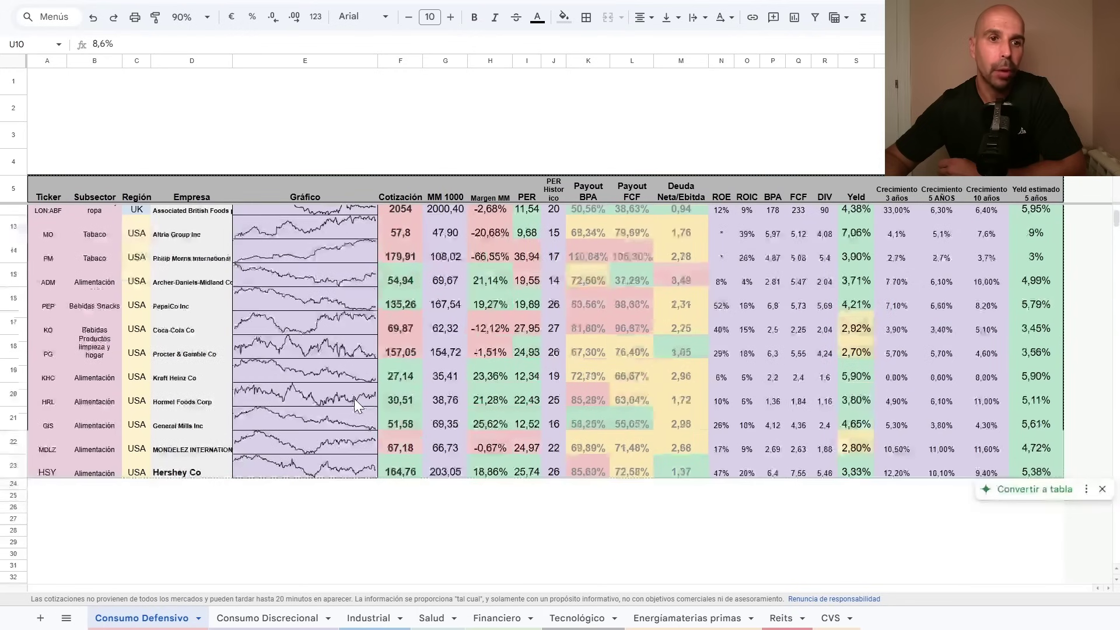
scroll(354, 399, "up", 1)
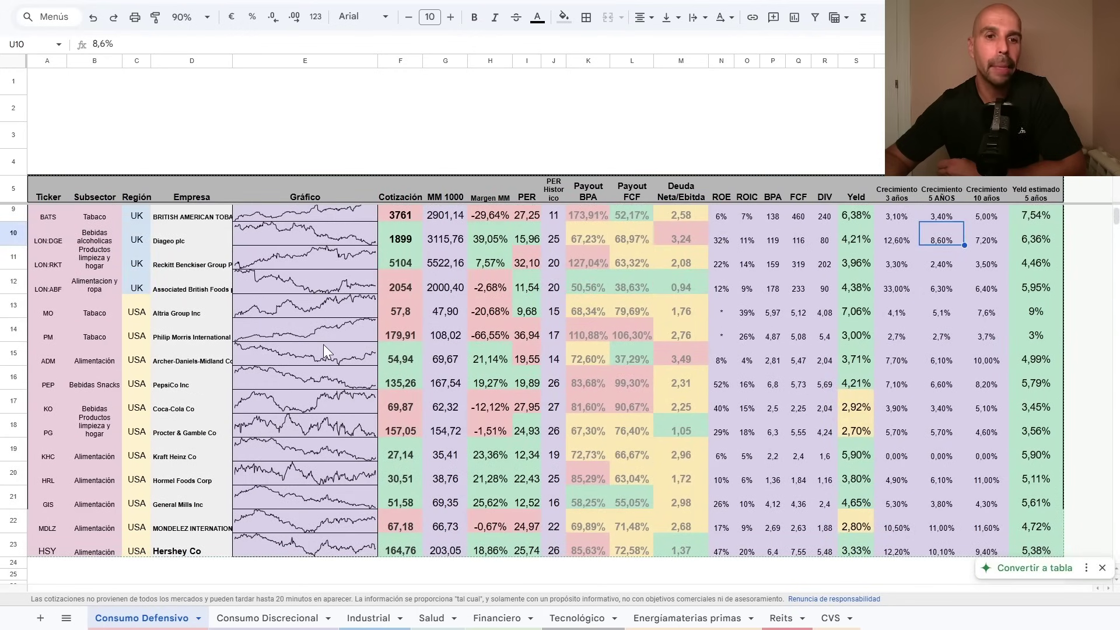
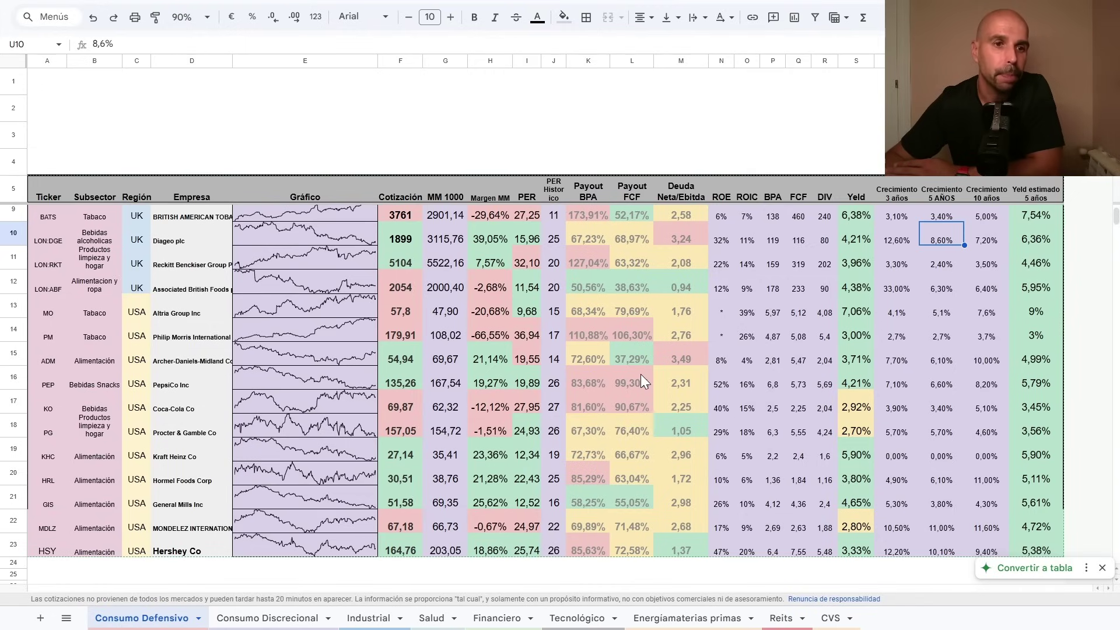
scroll(641, 376, "up", 2)
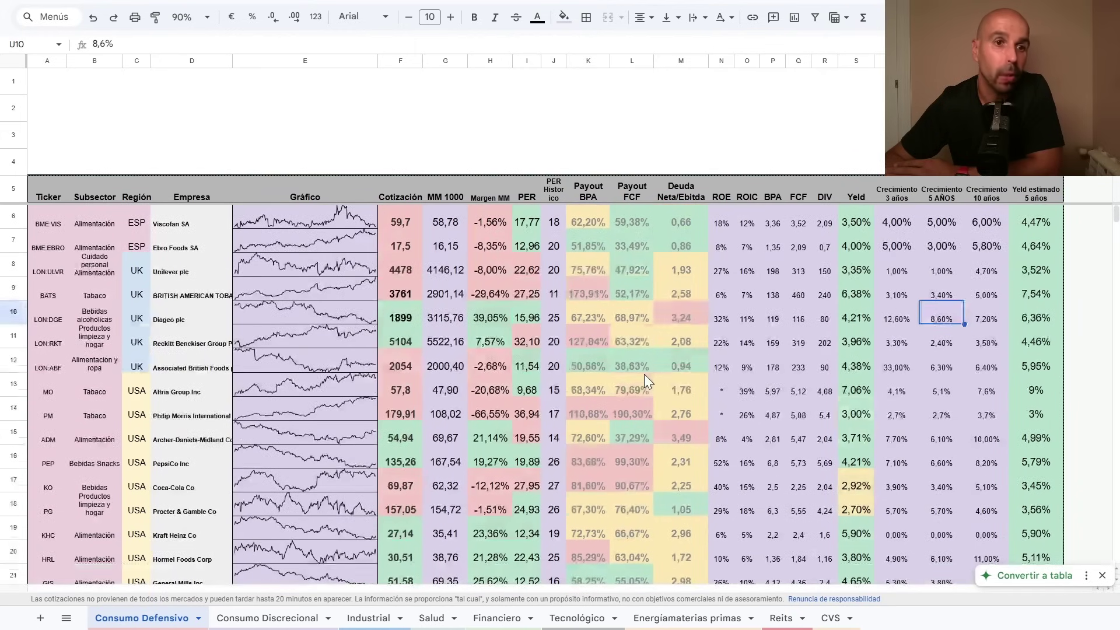
scroll(645, 381, "down", 4)
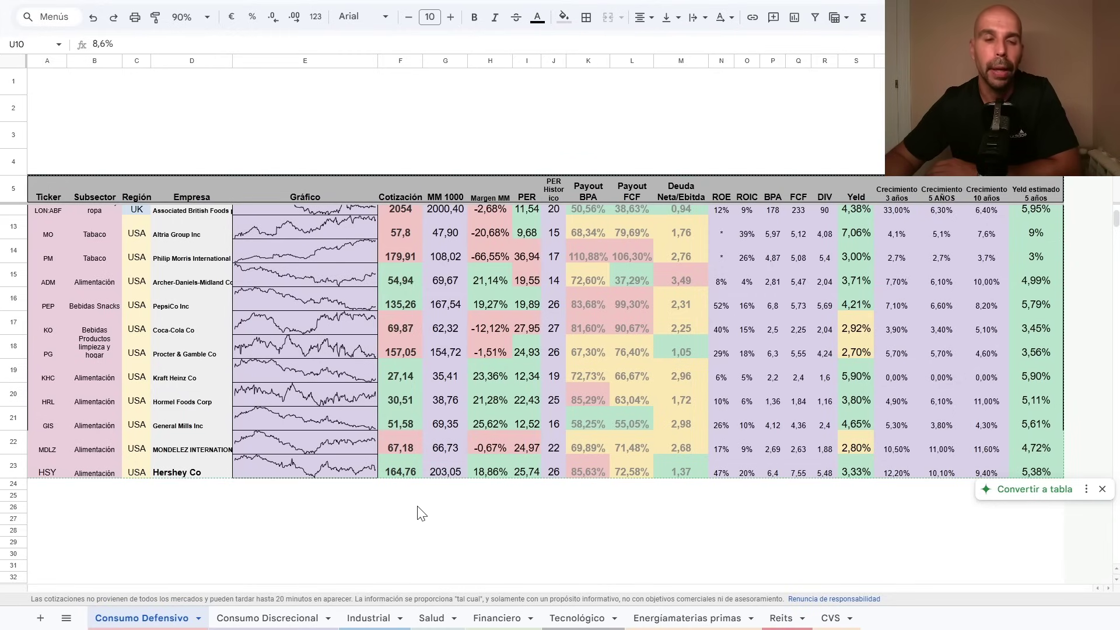
Switch to the Consumo Discrecional sheet and look over its companies down to LVMH
left_click(285, 618)
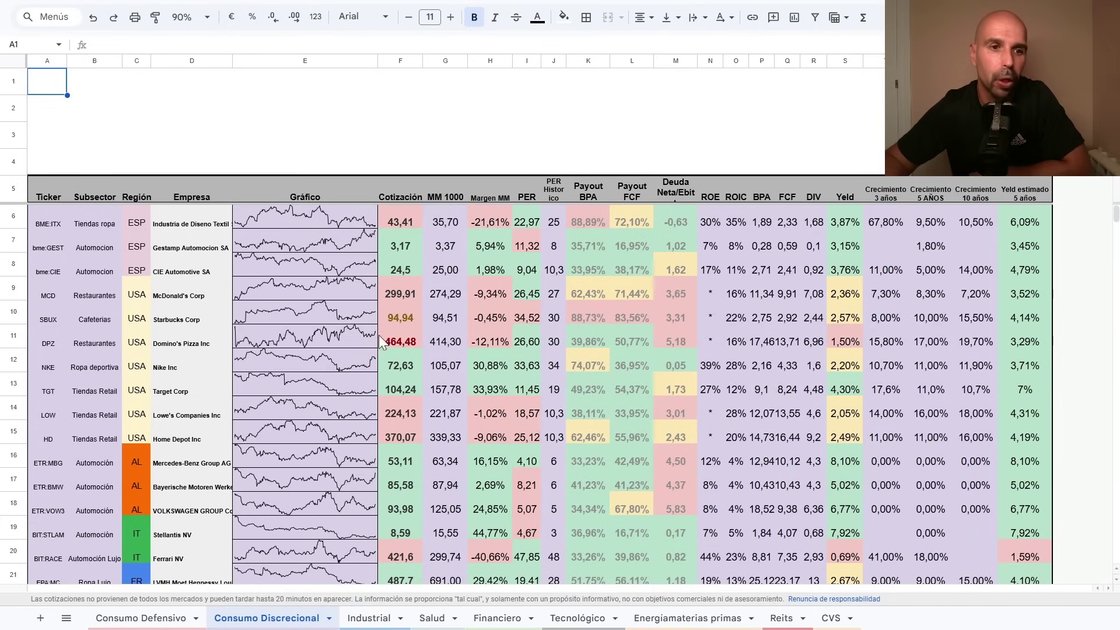
scroll(389, 330, "down", 1)
scroll(388, 330, "up", 1)
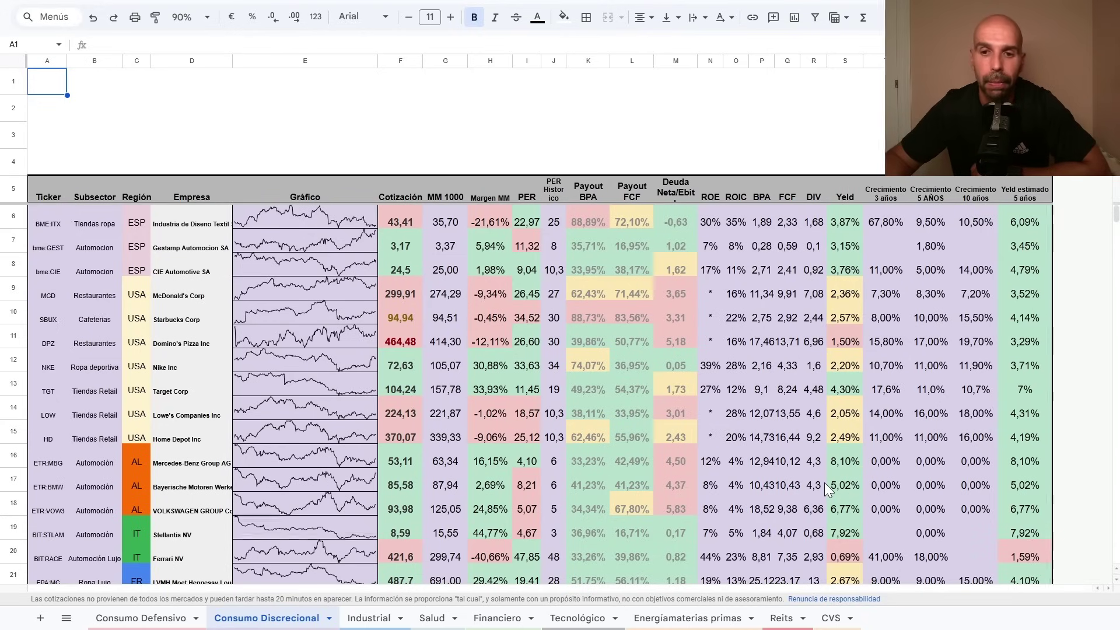
scroll(824, 482, "down", 2)
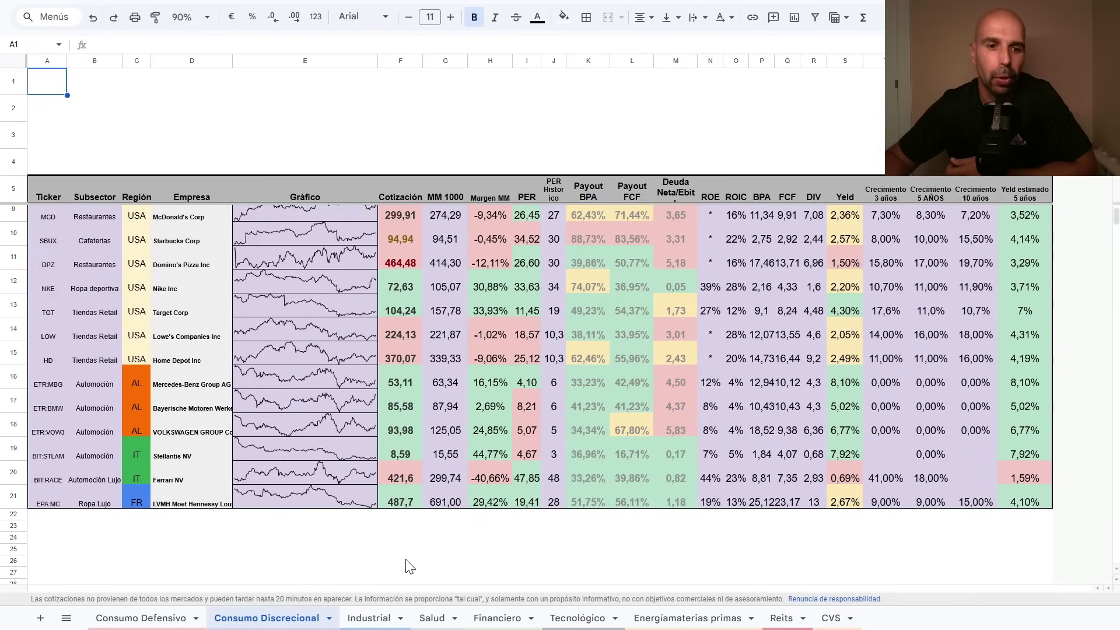
Switch to the Industrial sheet and look over its company list from BASF up to Logista
left_click(373, 619)
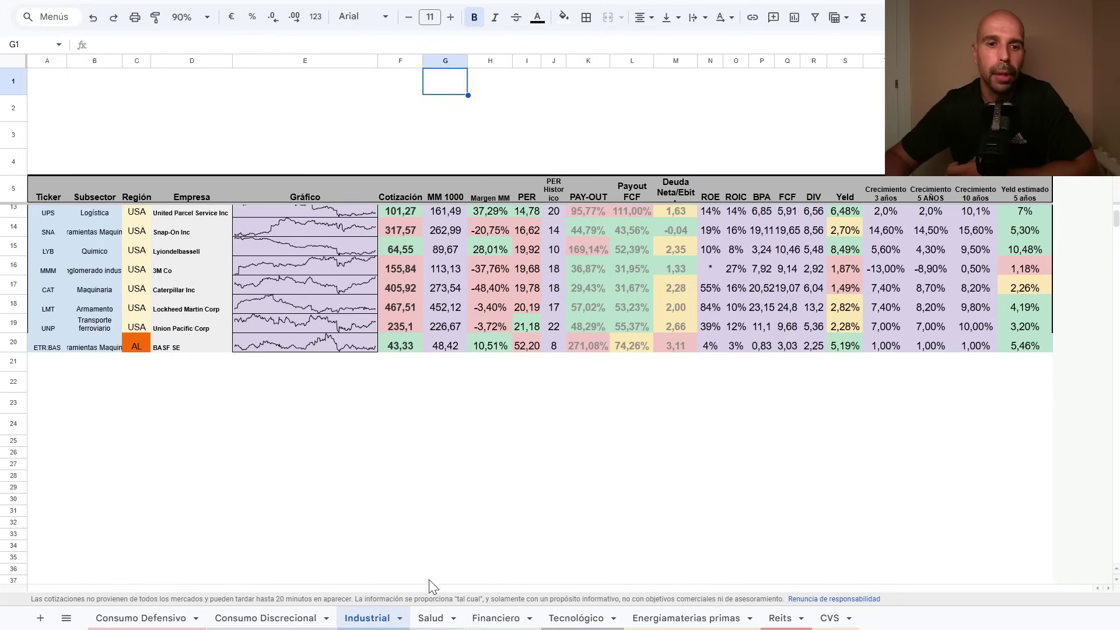
left_click(315, 620)
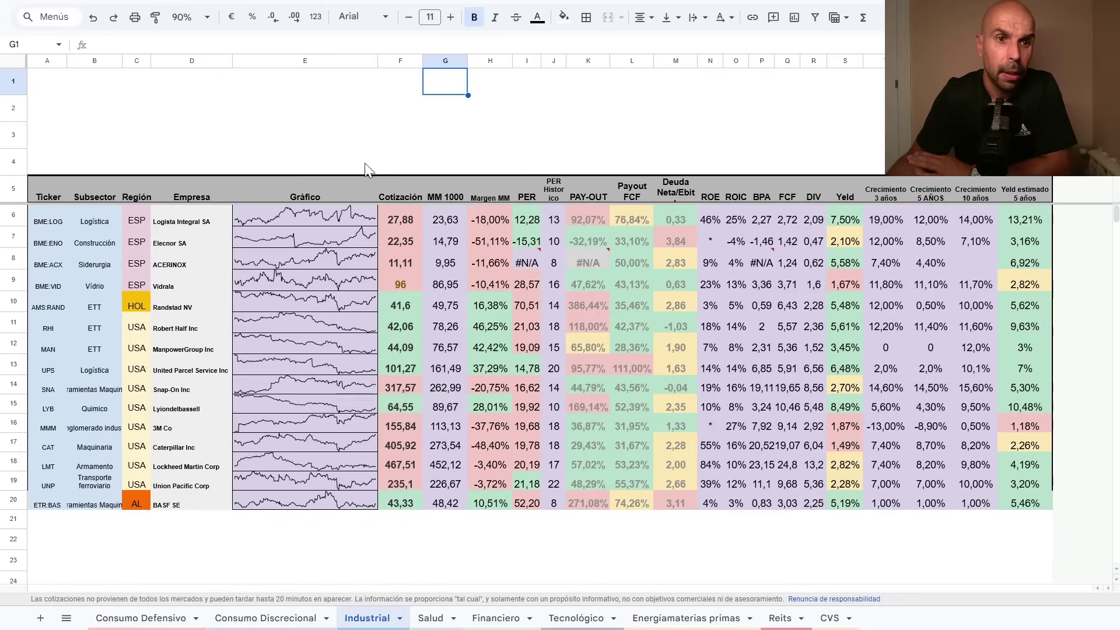
left_click(349, 117)
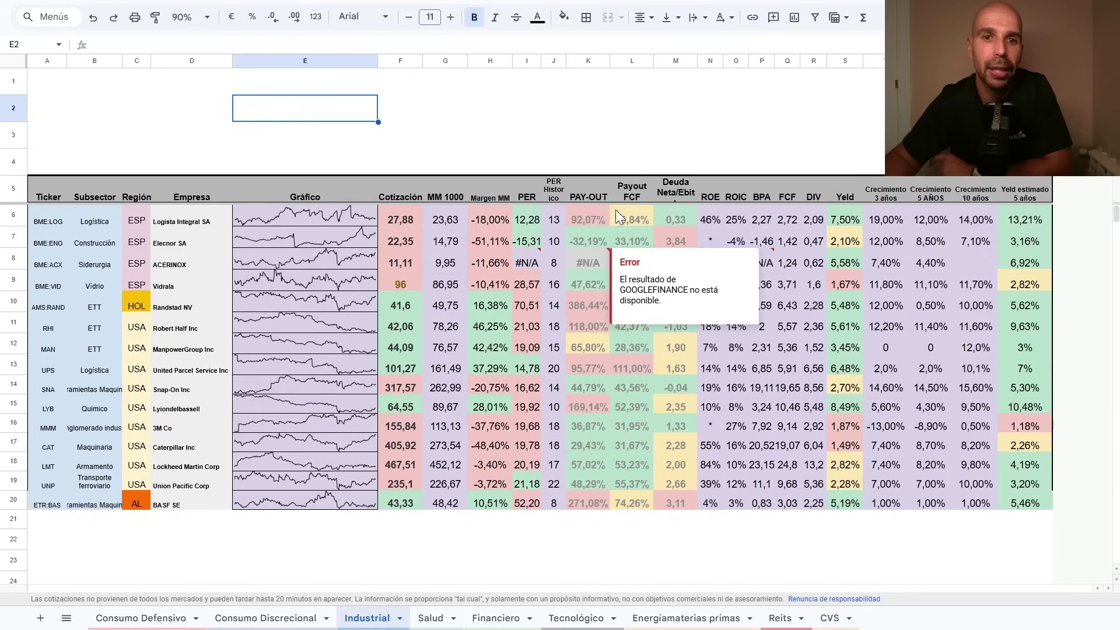
Compare Logista's earnings-based and FCF-based payout formulas, and check its net debt/Ebitda figure
left_click(585, 211)
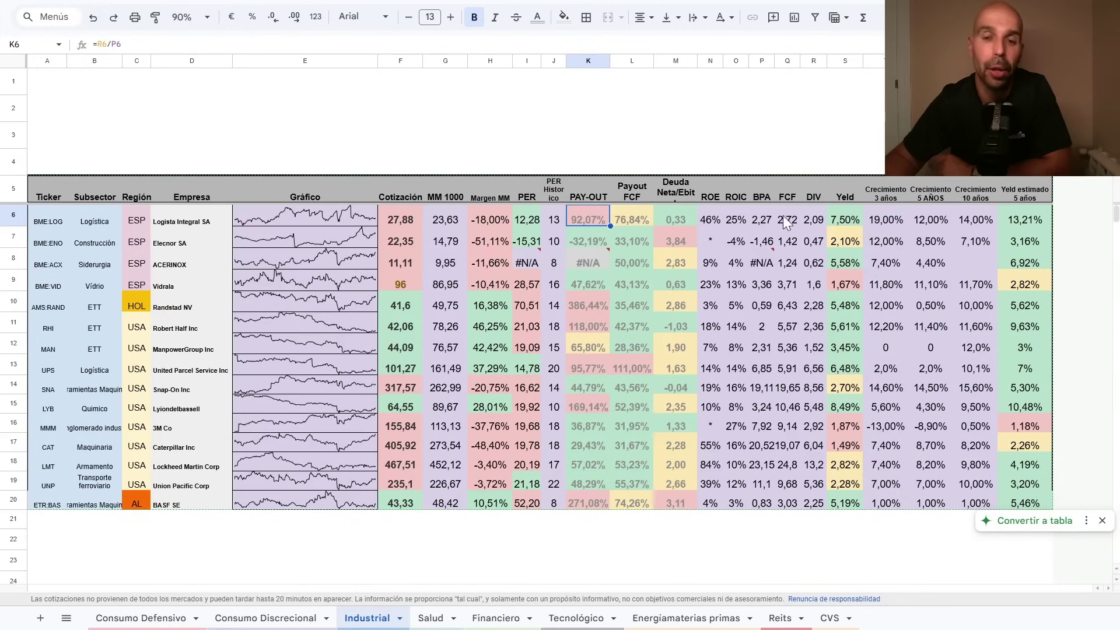
left_click(631, 215)
left_click(596, 217)
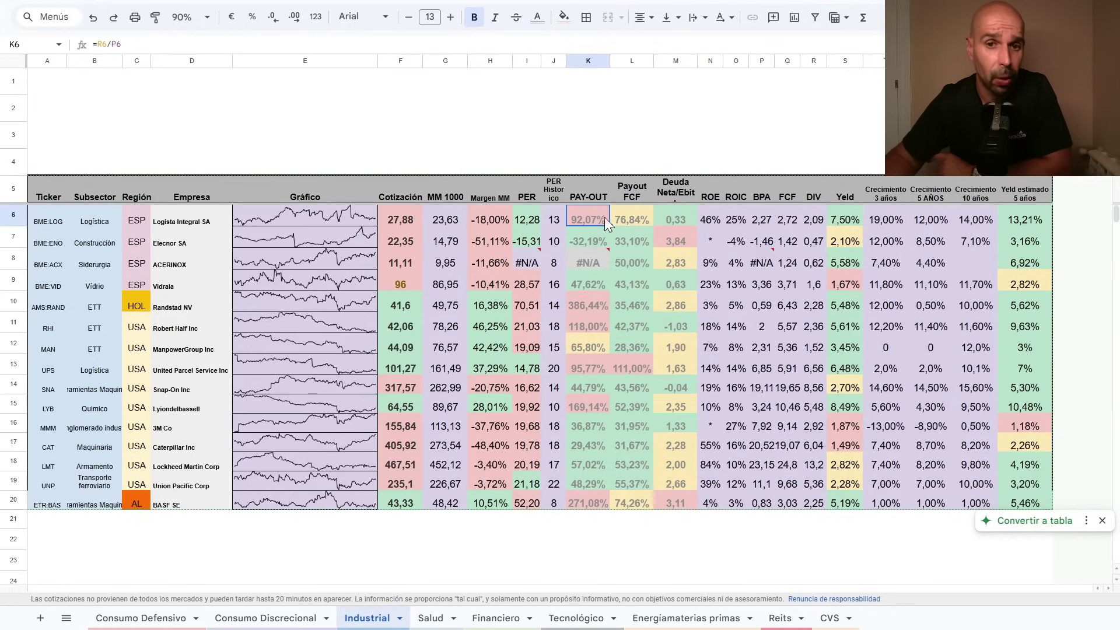
left_click(632, 217)
left_click(591, 216)
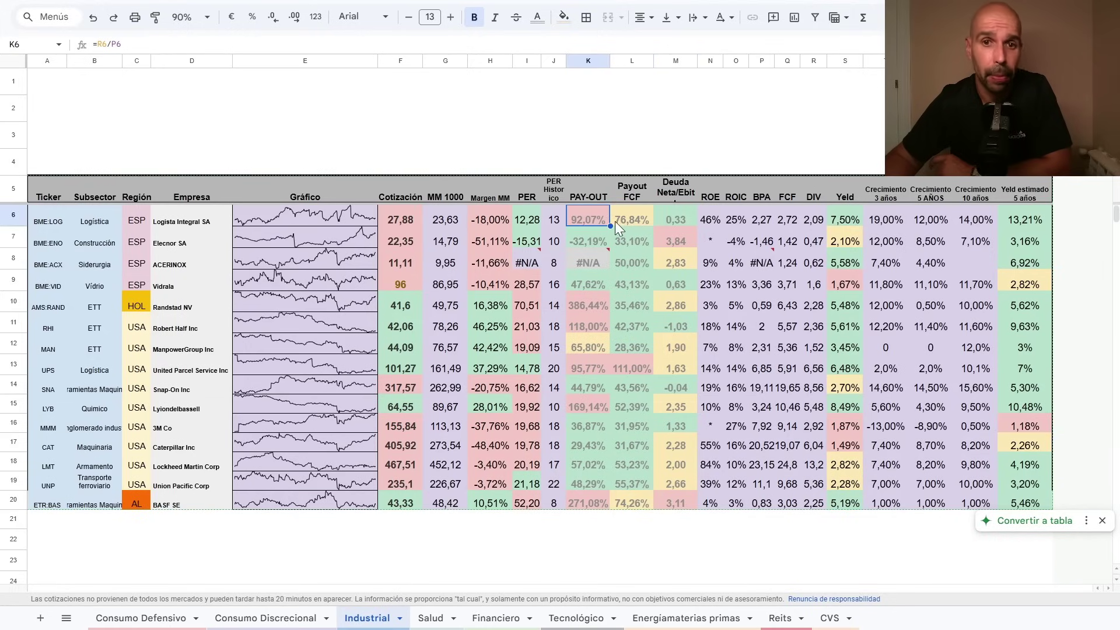
left_click(637, 221)
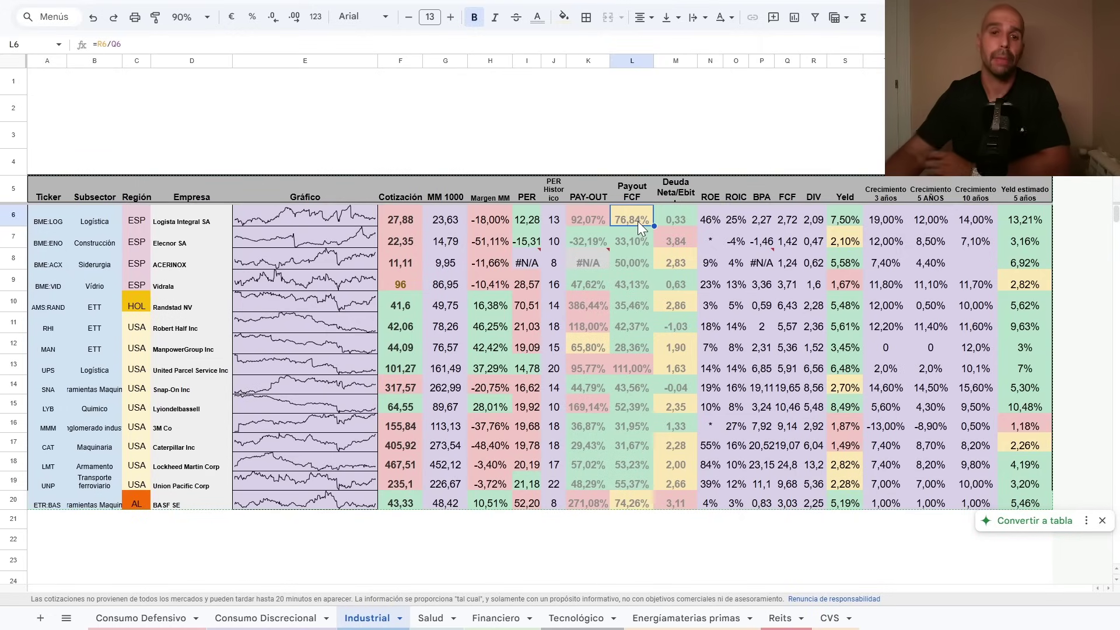
left_click(673, 219)
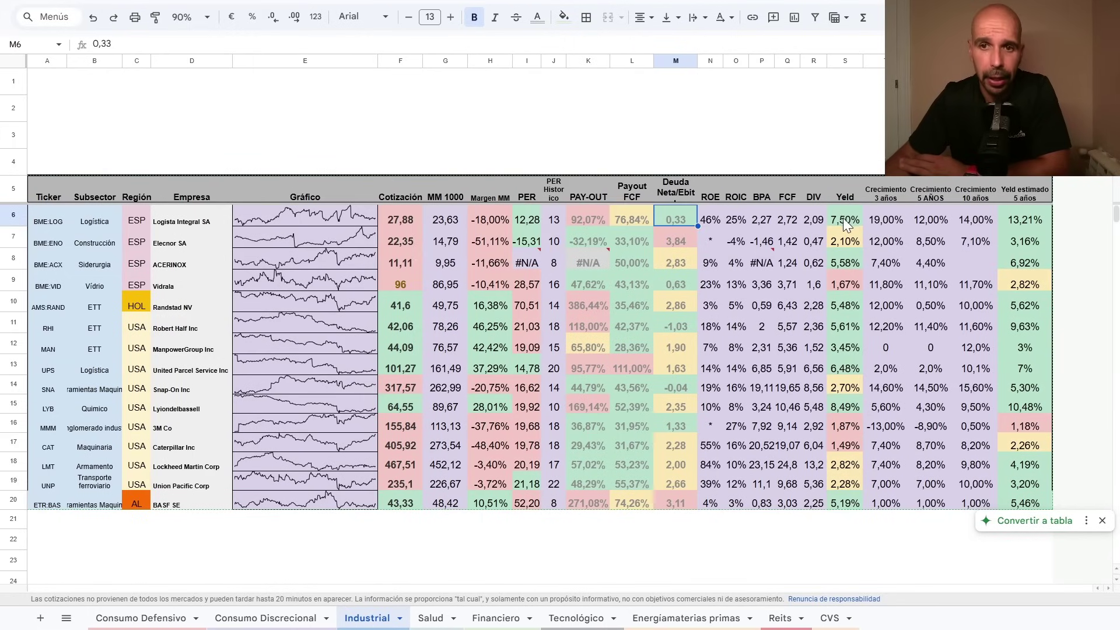
Review the 5-year growth rates of Logista and Elecnor alongside their current and estimated yields
left_click(932, 220)
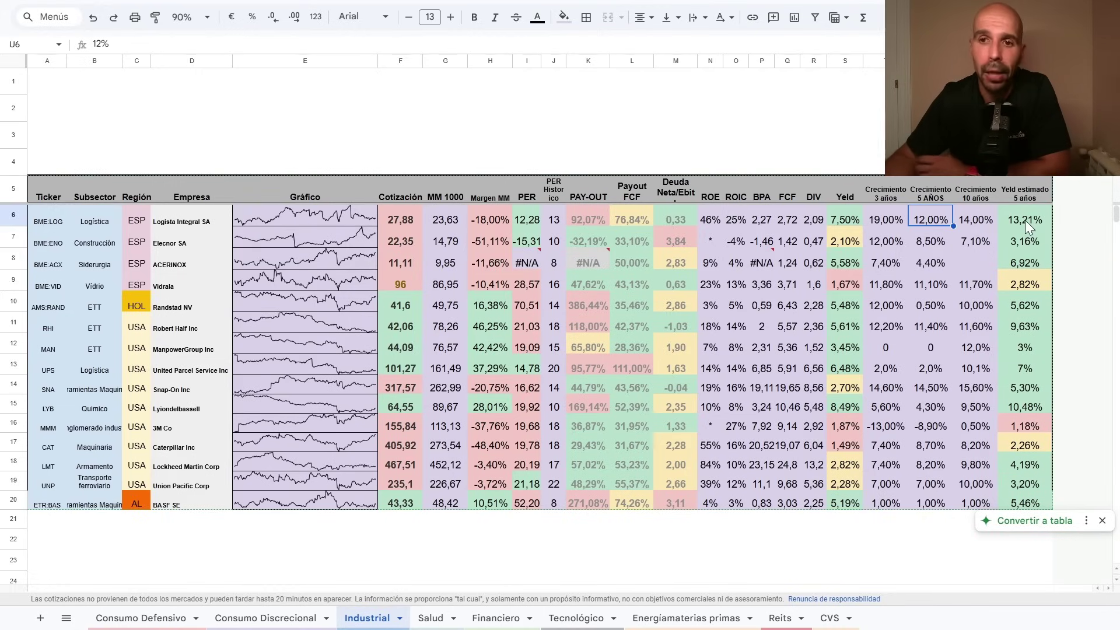
left_click(932, 240)
left_click(931, 220)
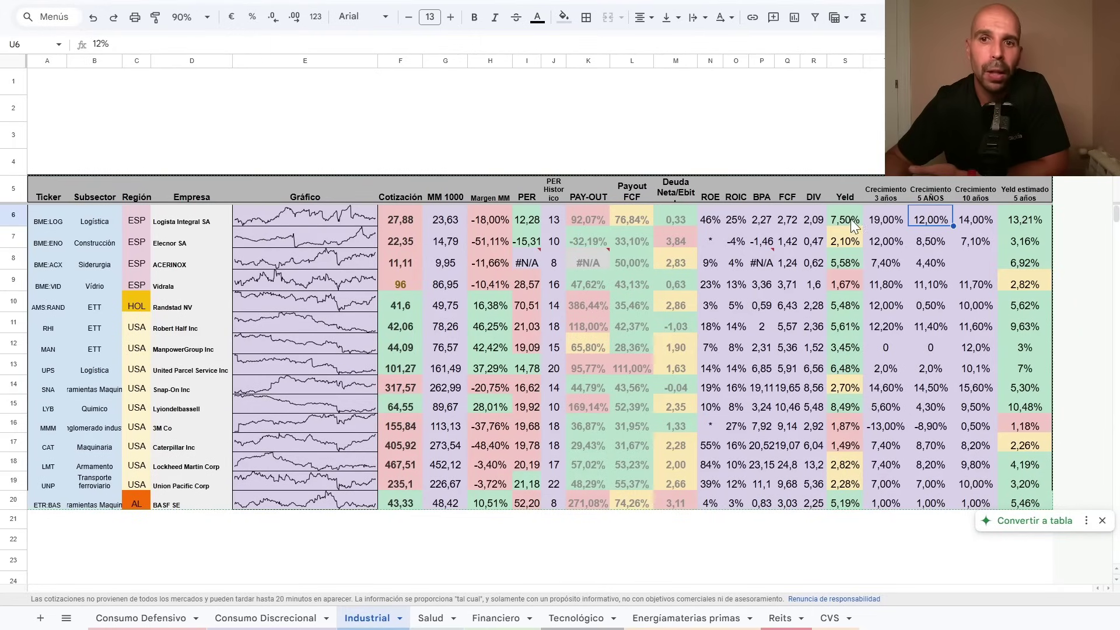
left_click(937, 238)
left_click(931, 219)
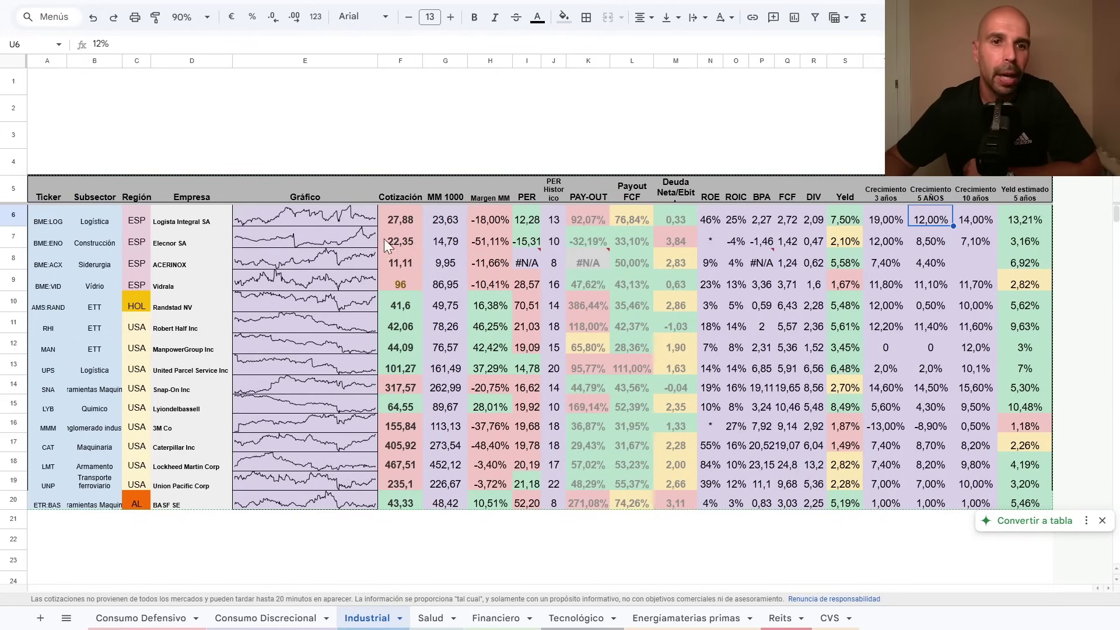
Compare the one-year price sparklines of Randstad, Robert Half, ManpowerGroup and United Parcel Service in the Industrial sheet
mouse_move(525, 263)
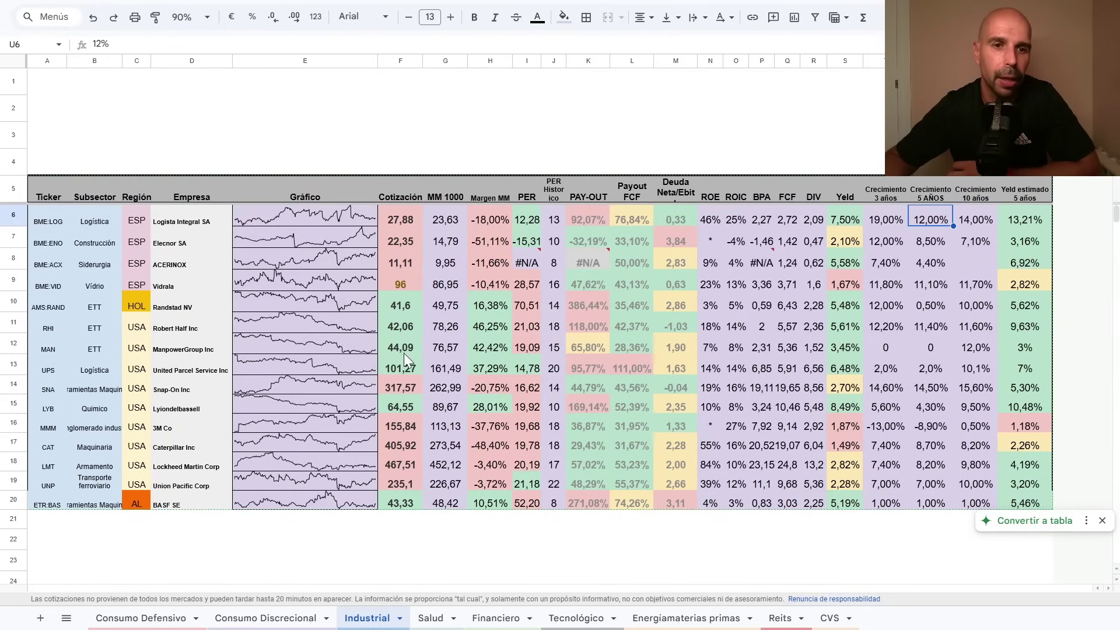
left_click(353, 303)
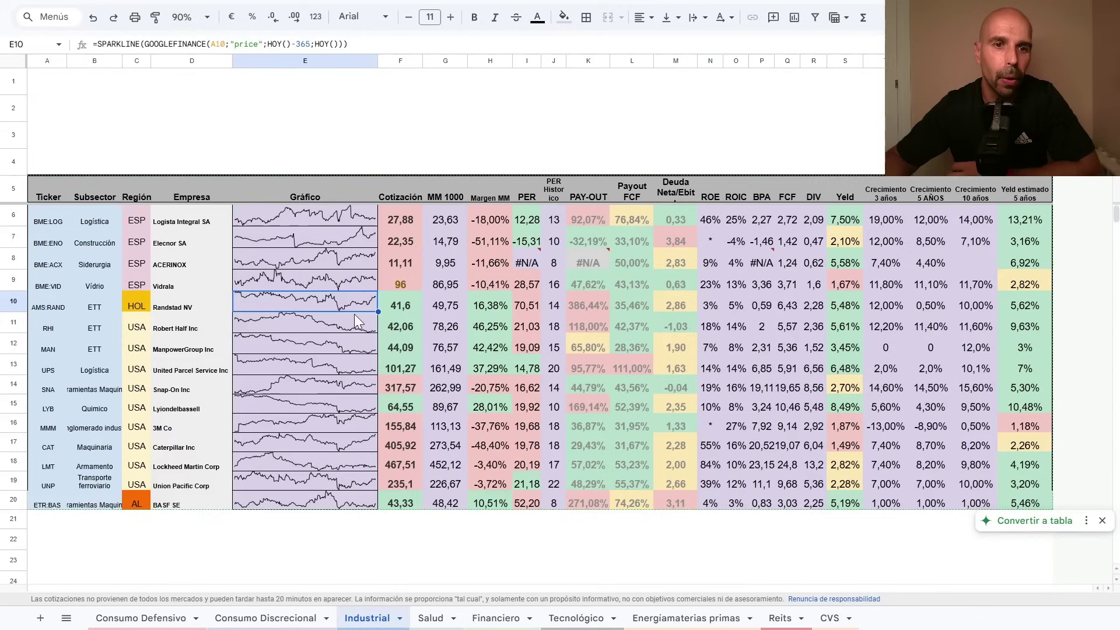
left_click(354, 324)
left_click(361, 343)
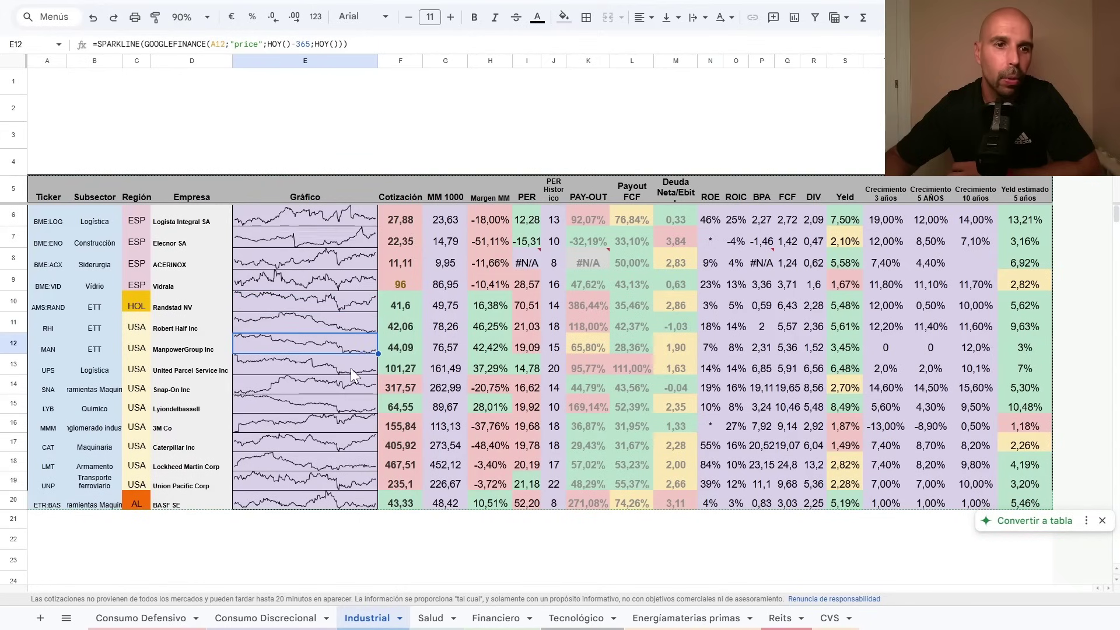
left_click(346, 326)
left_click(353, 306)
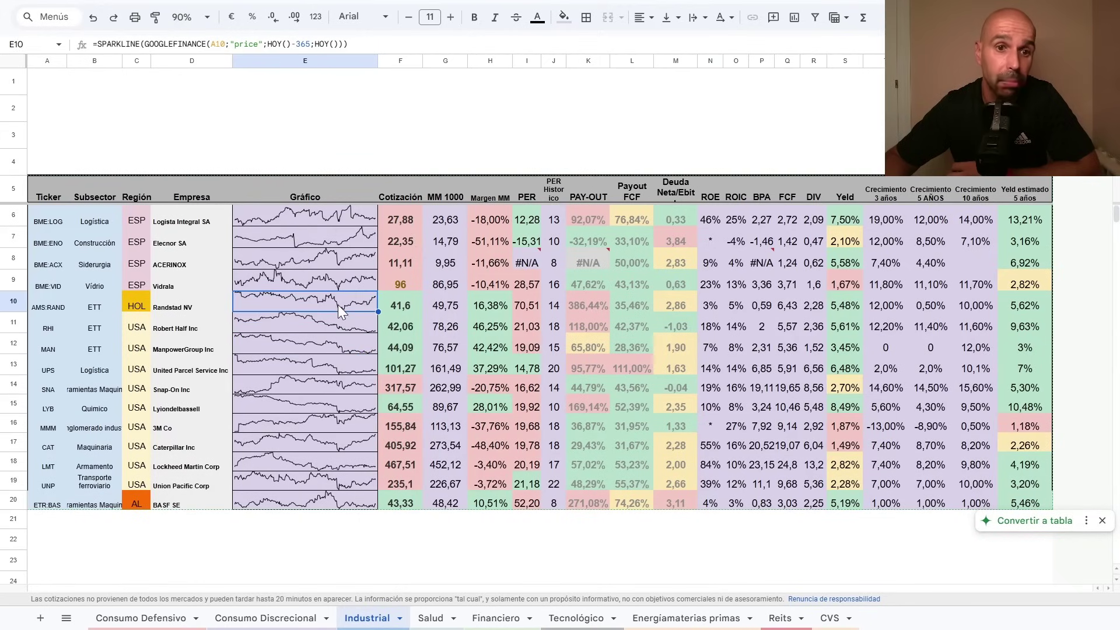
left_click(357, 324)
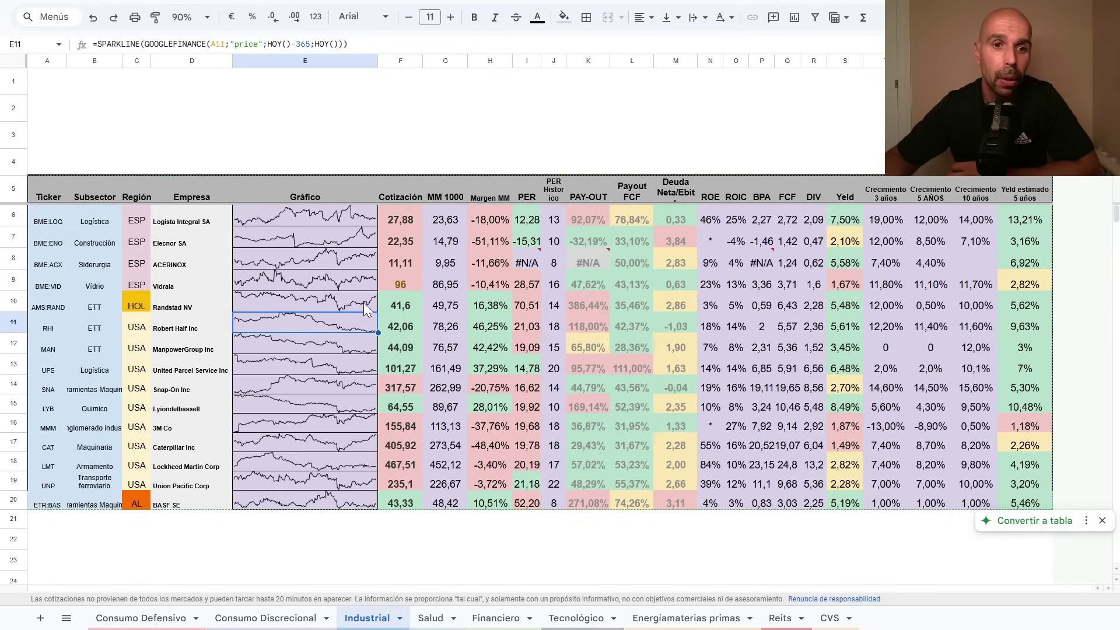
left_click(363, 300)
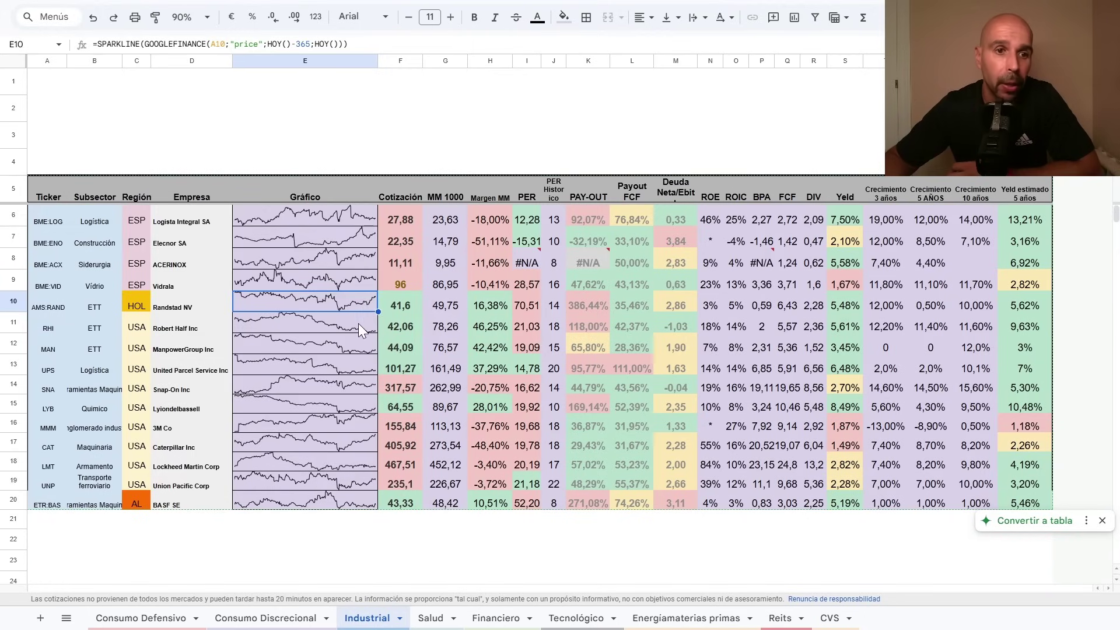
left_click(357, 322)
left_click(361, 353)
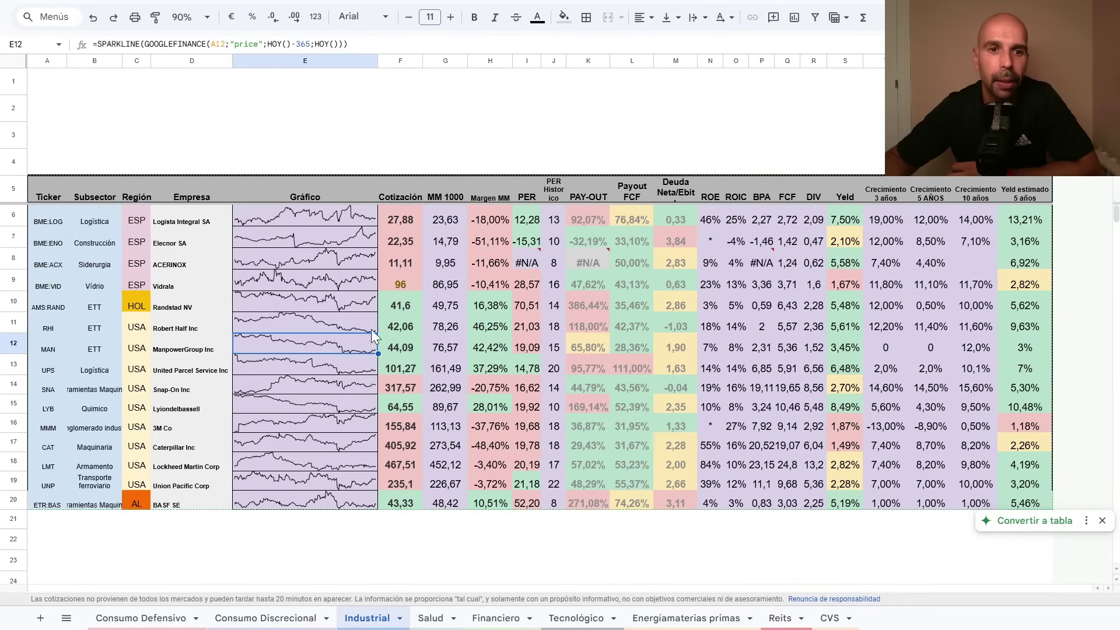
left_click(364, 364)
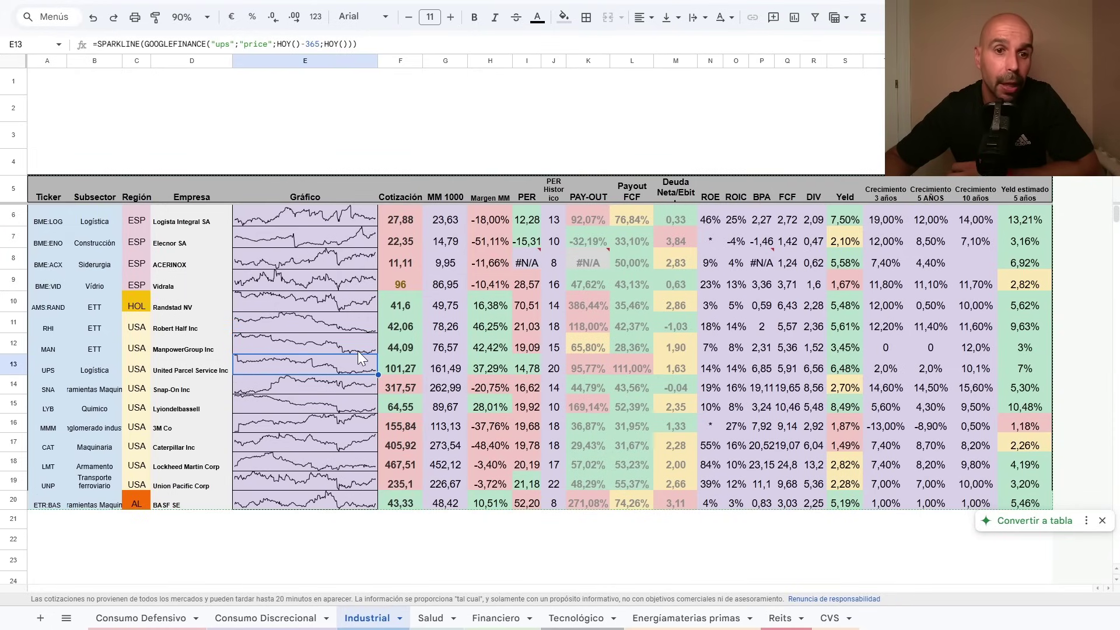
left_click(363, 347)
left_click(361, 327)
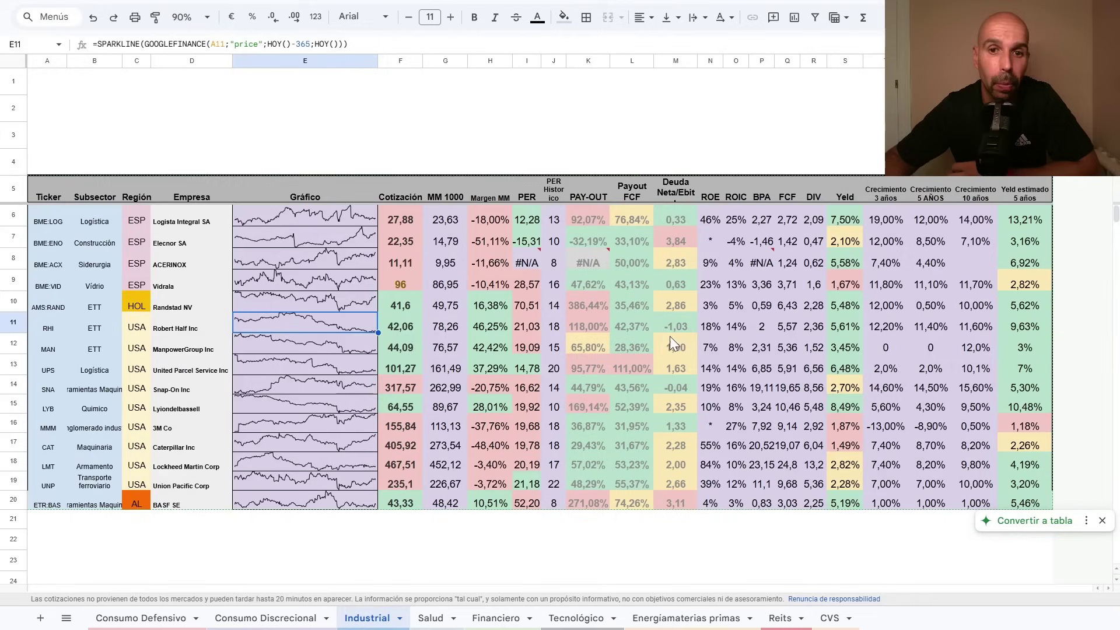
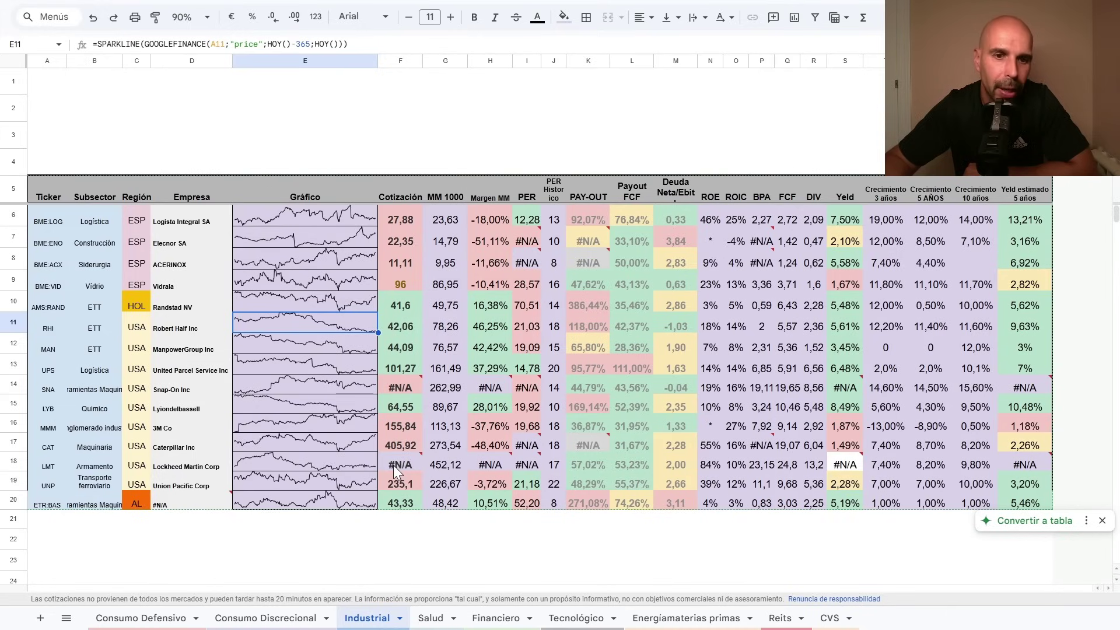
Review the Industrial companies from United Parcel Service down to BASF across all columns through the estimated 5-year yield
scroll(393, 465, "down", 3)
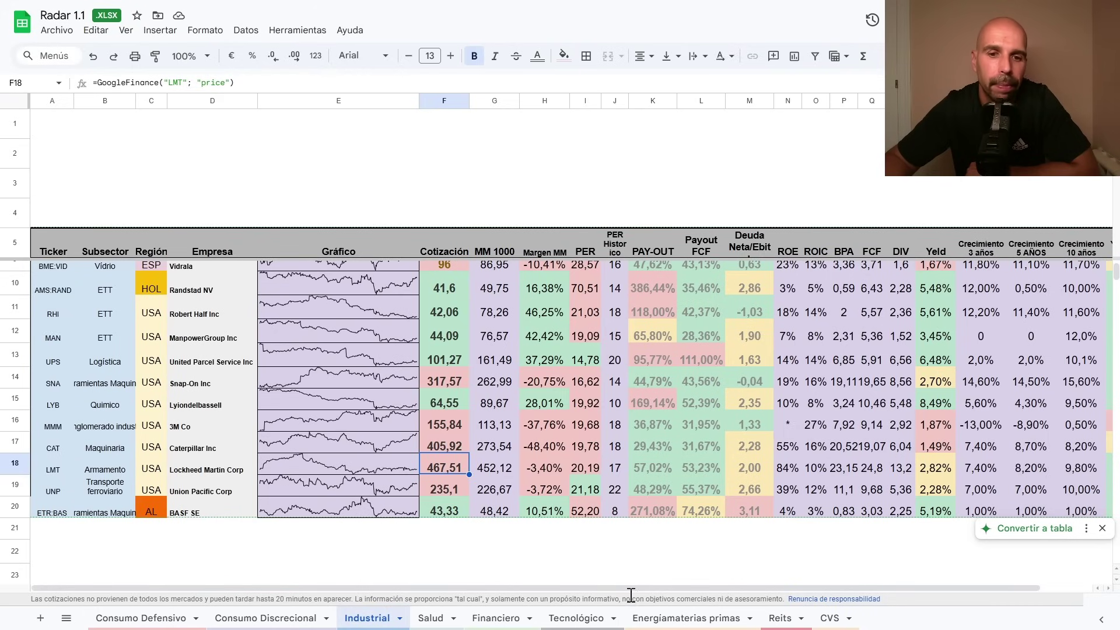
mouse_move(633, 584)
left_mouse_down()
mouse_move(719, 582)
mouse_move(641, 588)
left_mouse_up()
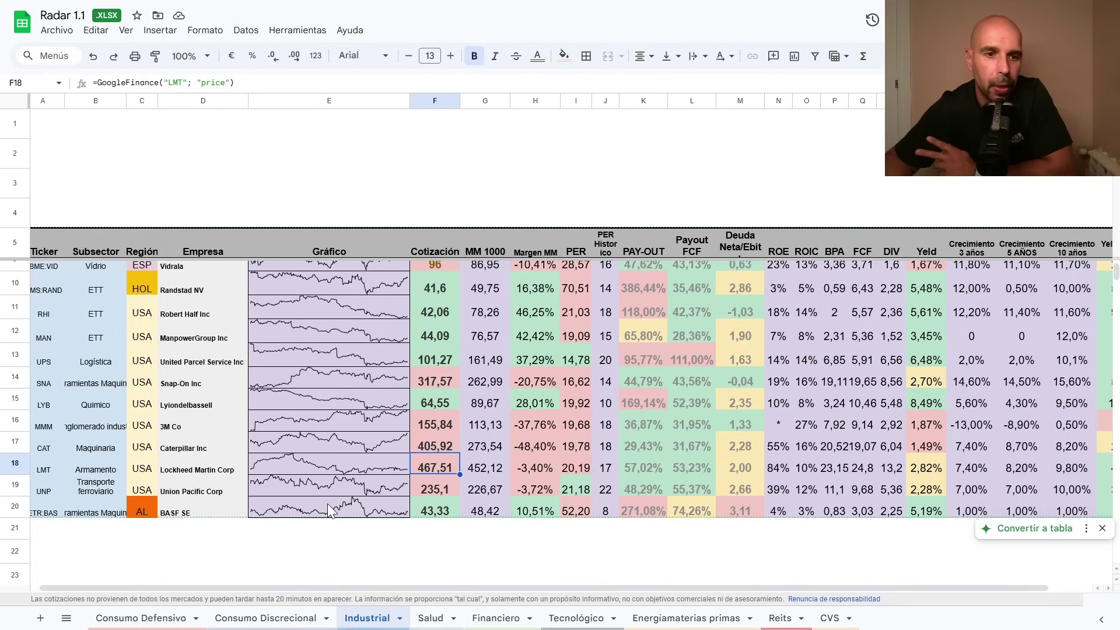
scroll(327, 503, "down", 2)
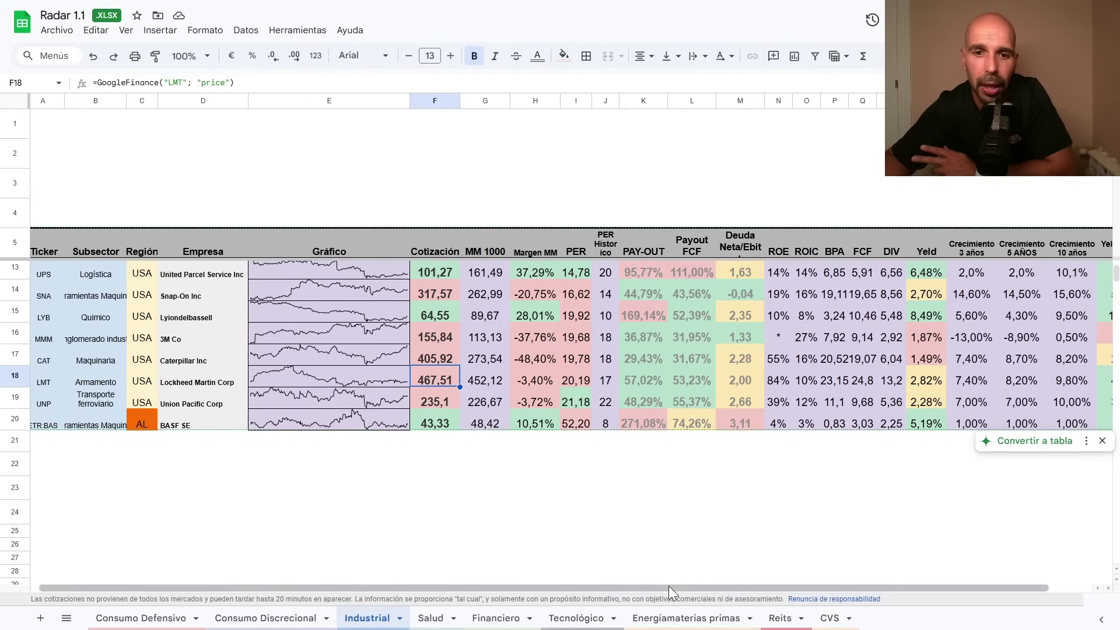
left_click_drag(668, 585, 753, 588)
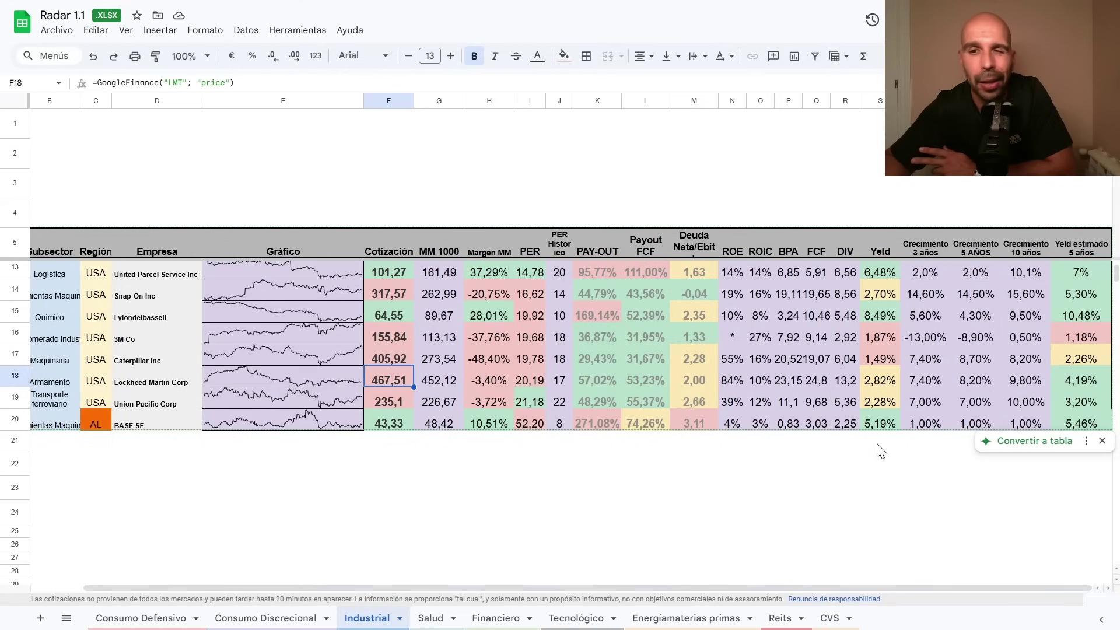
left_click_drag(840, 587, 794, 590)
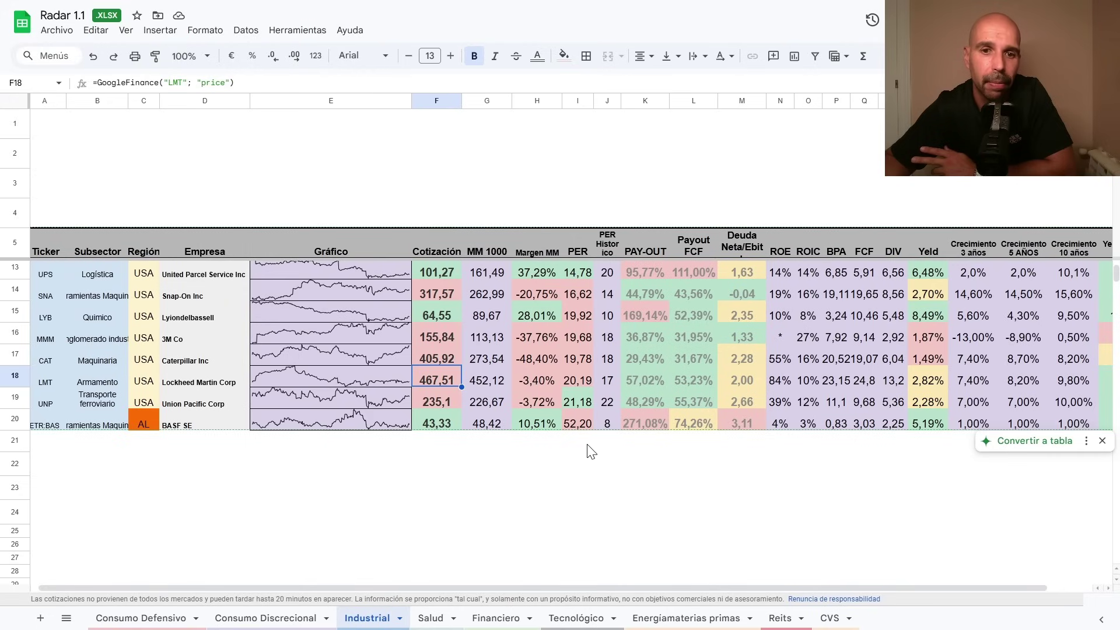
left_click_drag(645, 584, 596, 590)
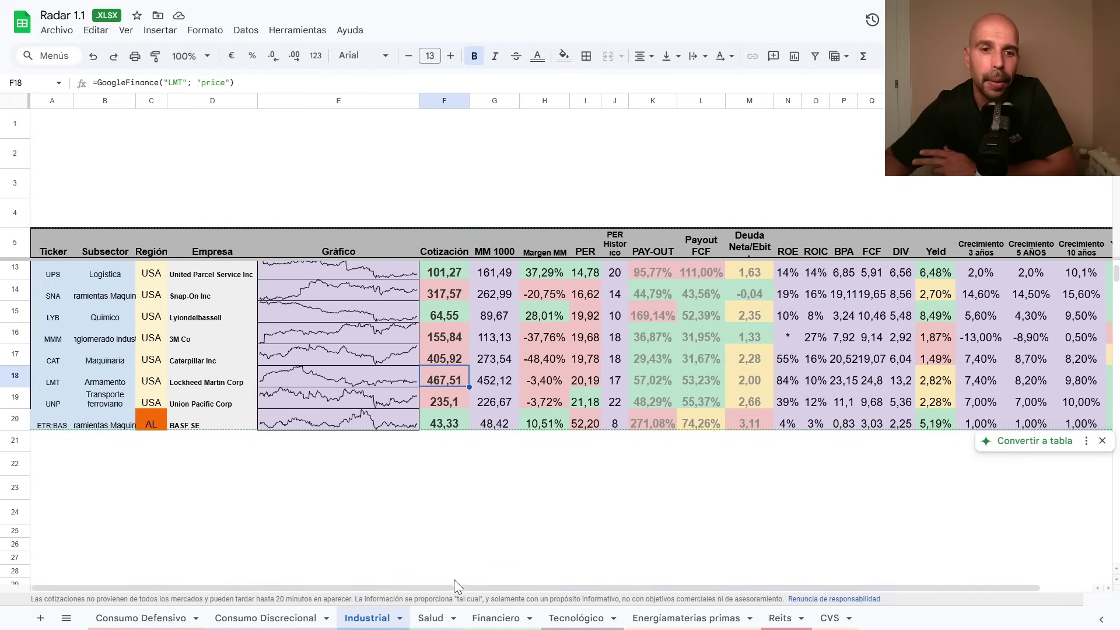
Switch to the Salud sheet and look over its companies from FAES Farma to CVS Health, across to the estimated 5-year yield
left_click(435, 624)
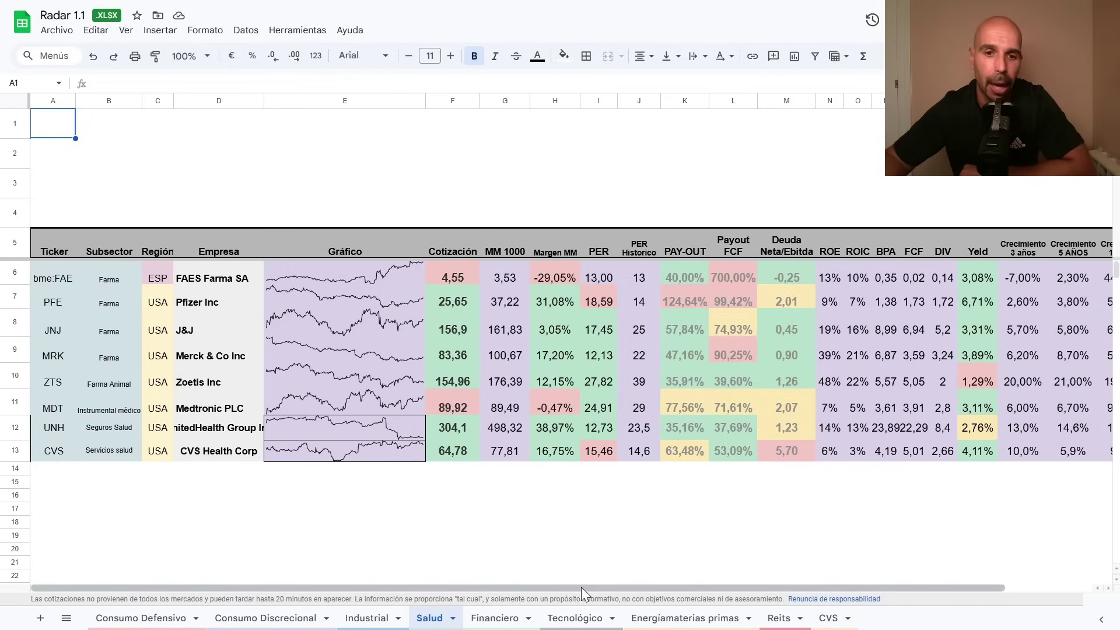
mouse_move(580, 587)
left_mouse_down()
mouse_move(599, 589)
mouse_move(582, 592)
left_mouse_up()
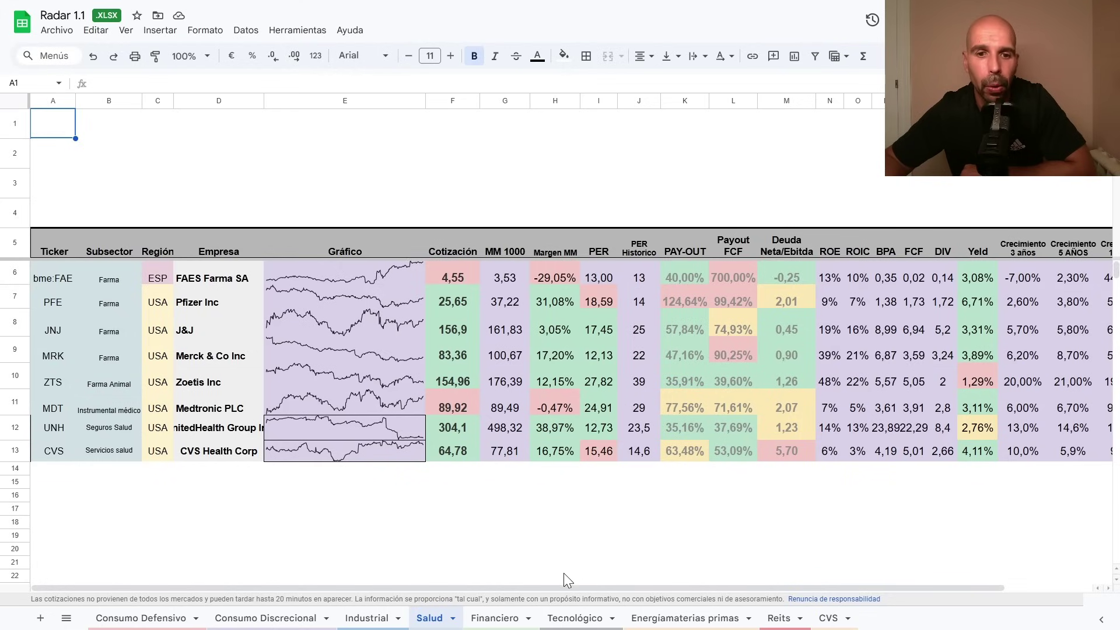
left_click_drag(555, 586, 584, 585)
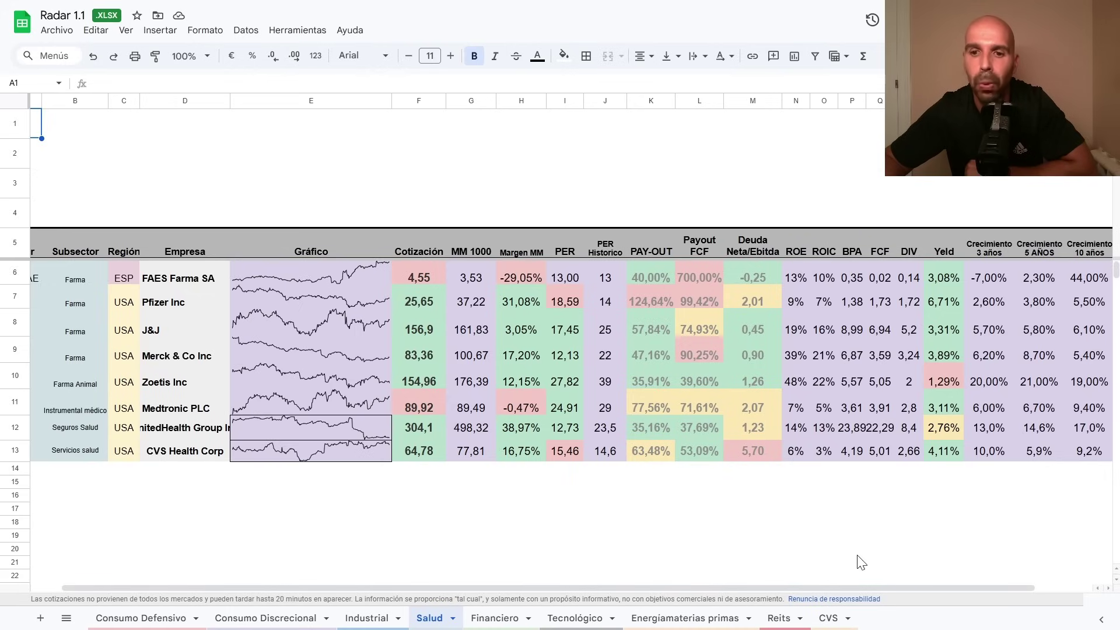
mouse_move(867, 587)
left_mouse_down()
mouse_move(941, 586)
mouse_move(806, 593)
mouse_move(878, 589)
left_mouse_up()
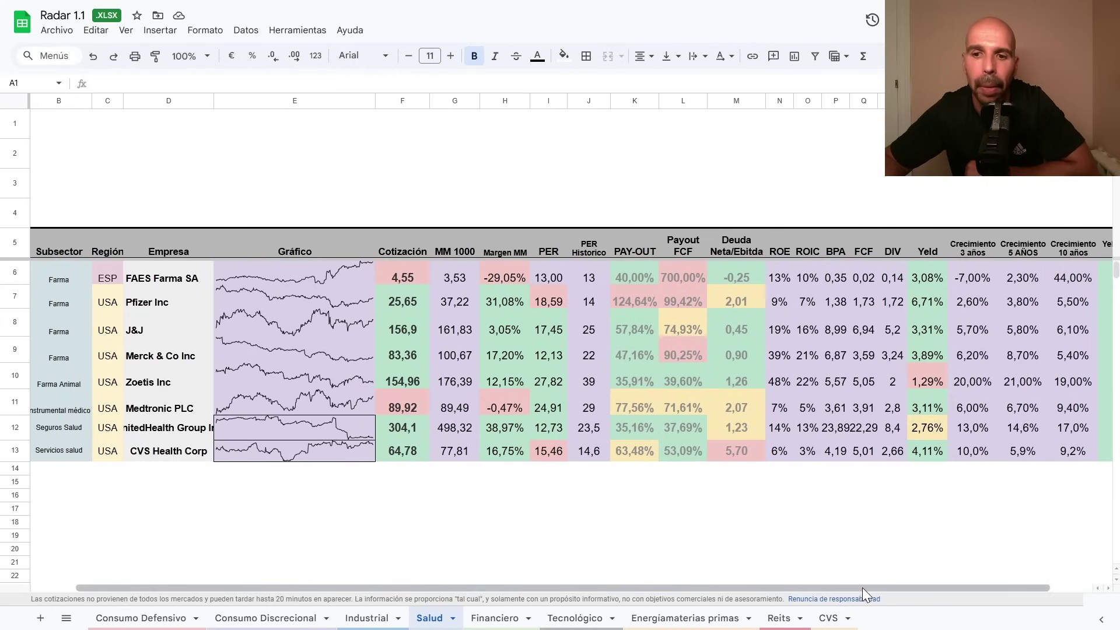
left_click_drag(861, 587, 819, 599)
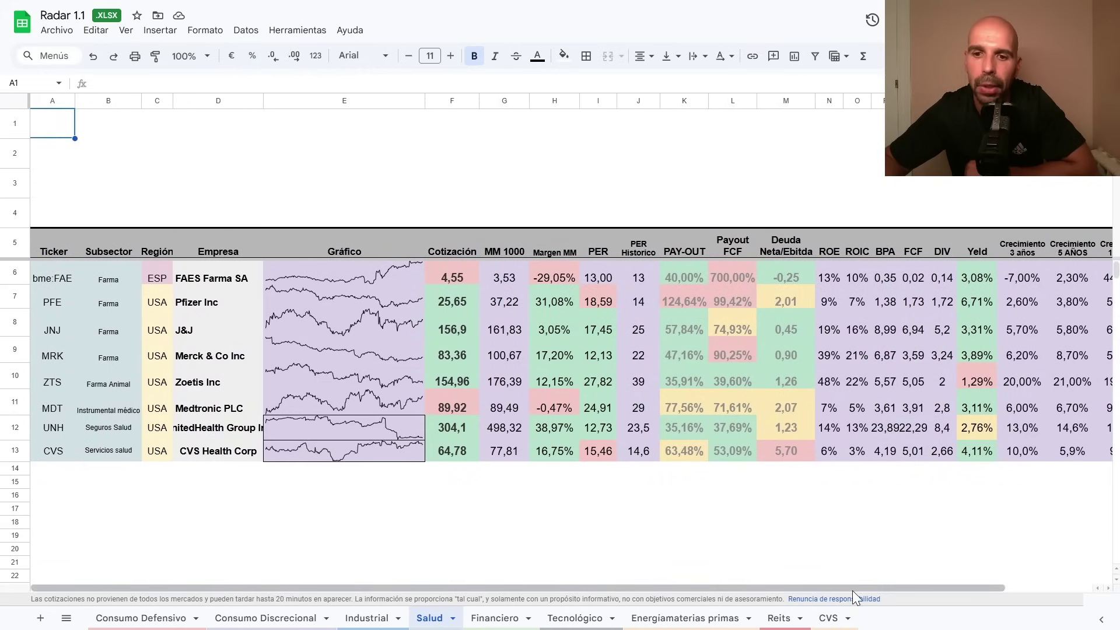
left_click_drag(863, 587, 827, 594)
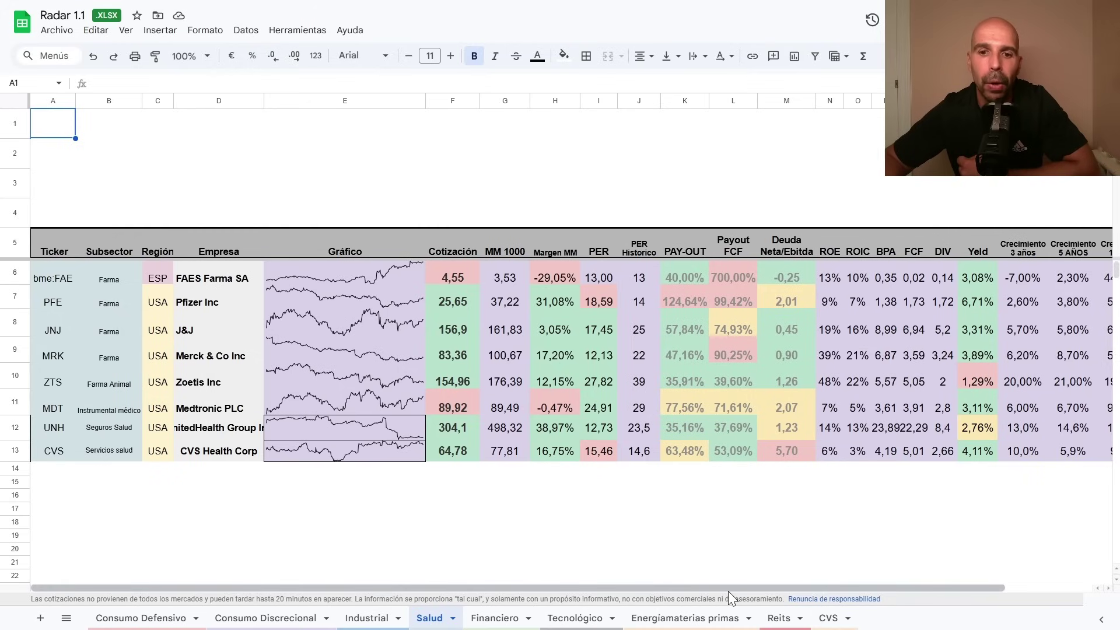
left_click_drag(732, 589, 843, 592)
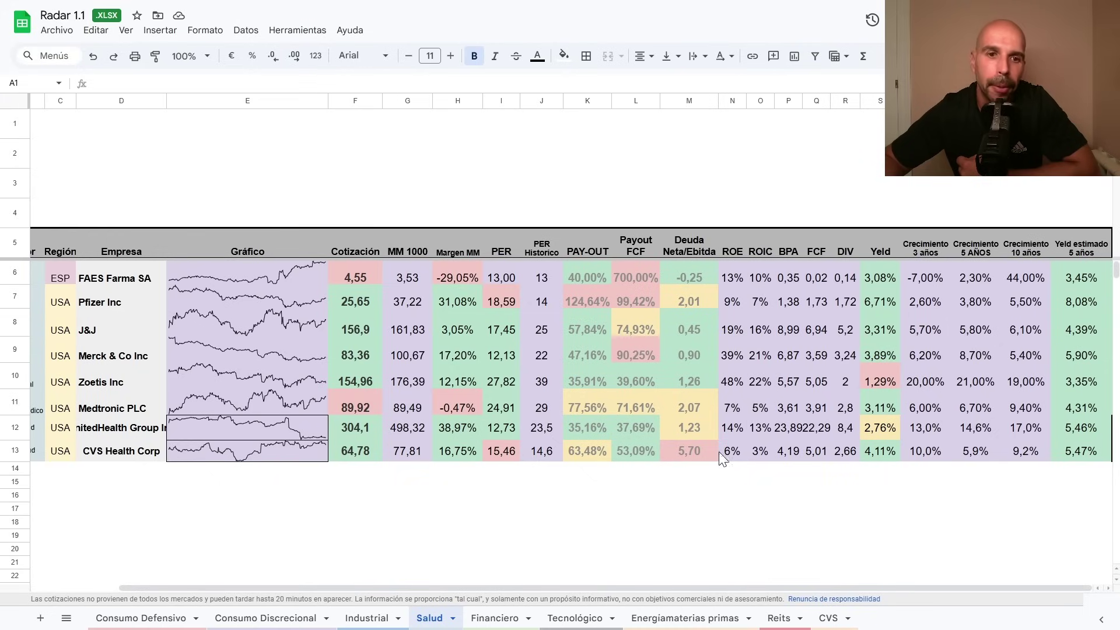
left_click_drag(748, 586, 619, 591)
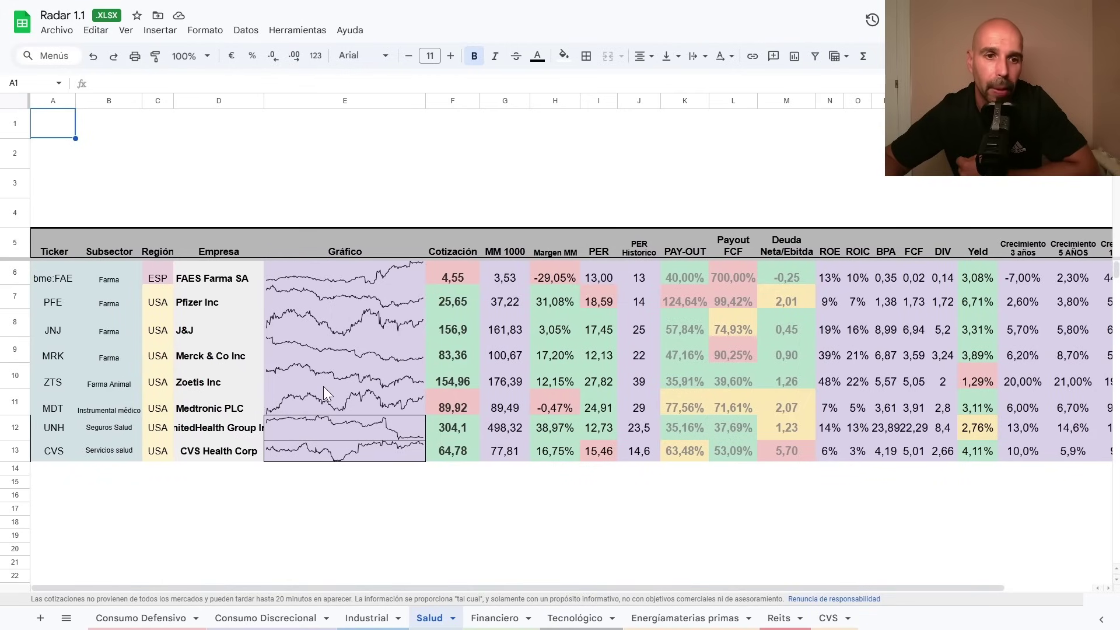
Compare the one-year price sparklines of Zoetis, Medtronic and Merck in the Salud sheet
left_click(344, 379)
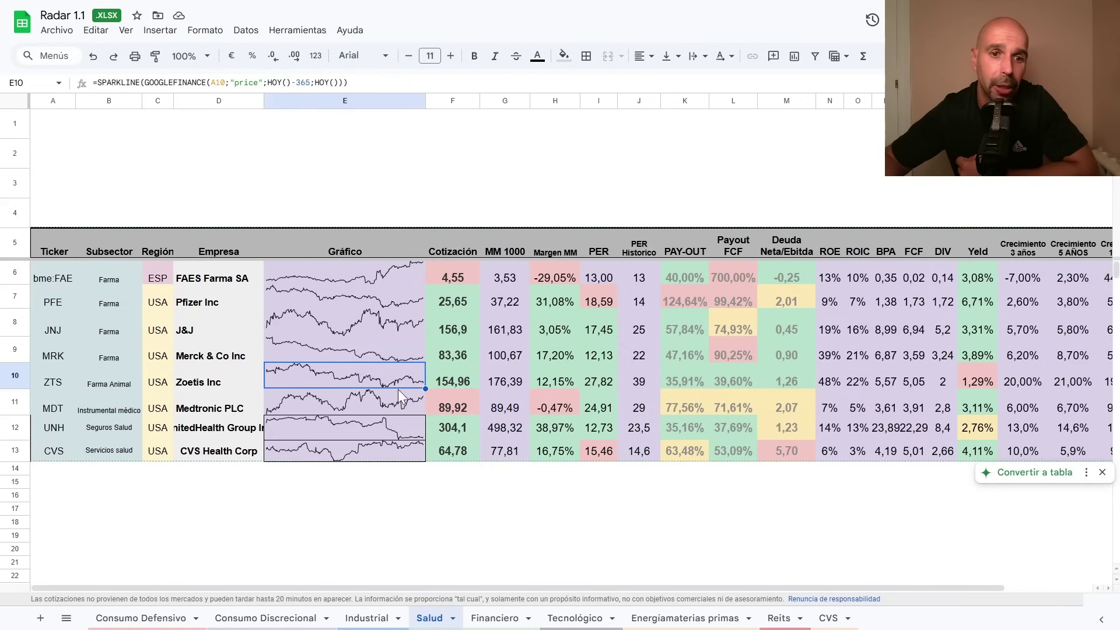
left_click(393, 407)
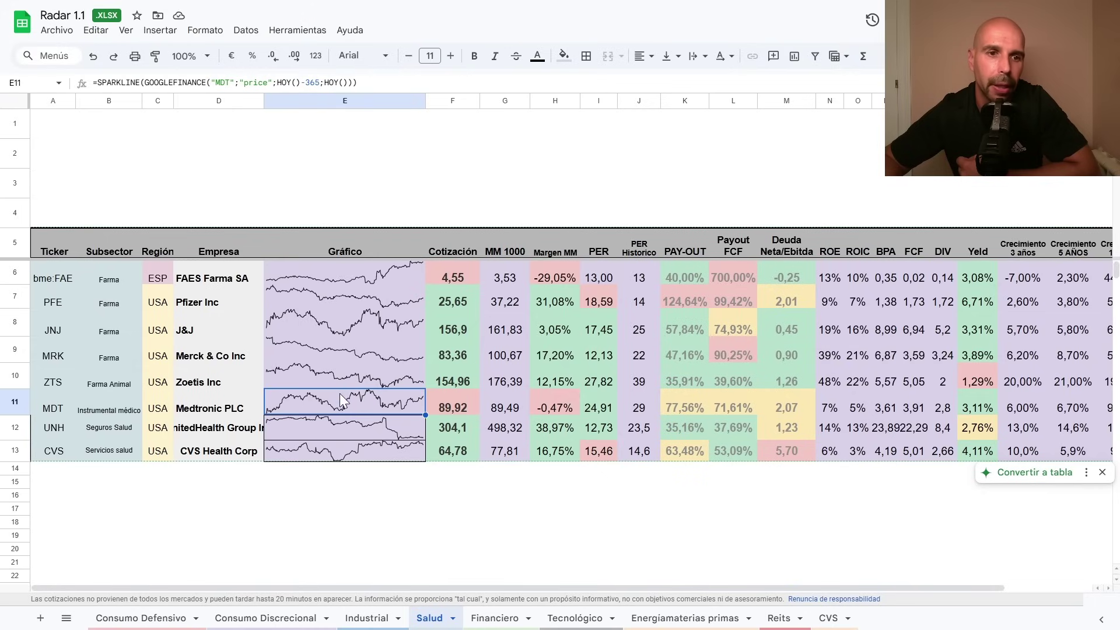
left_click(403, 378)
left_click(404, 347)
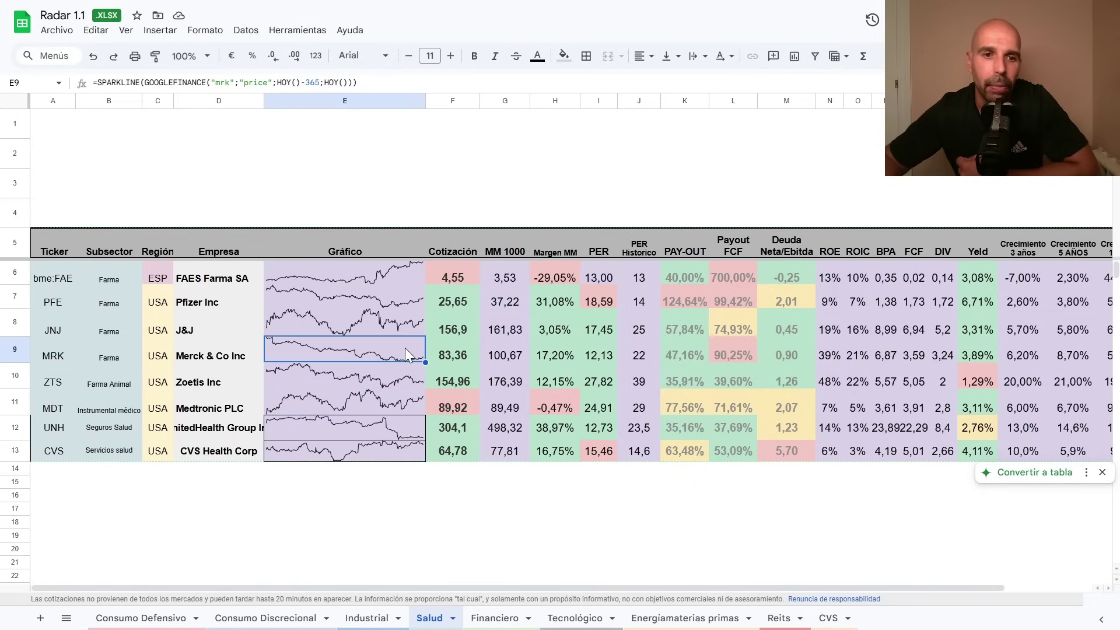
left_click(390, 375)
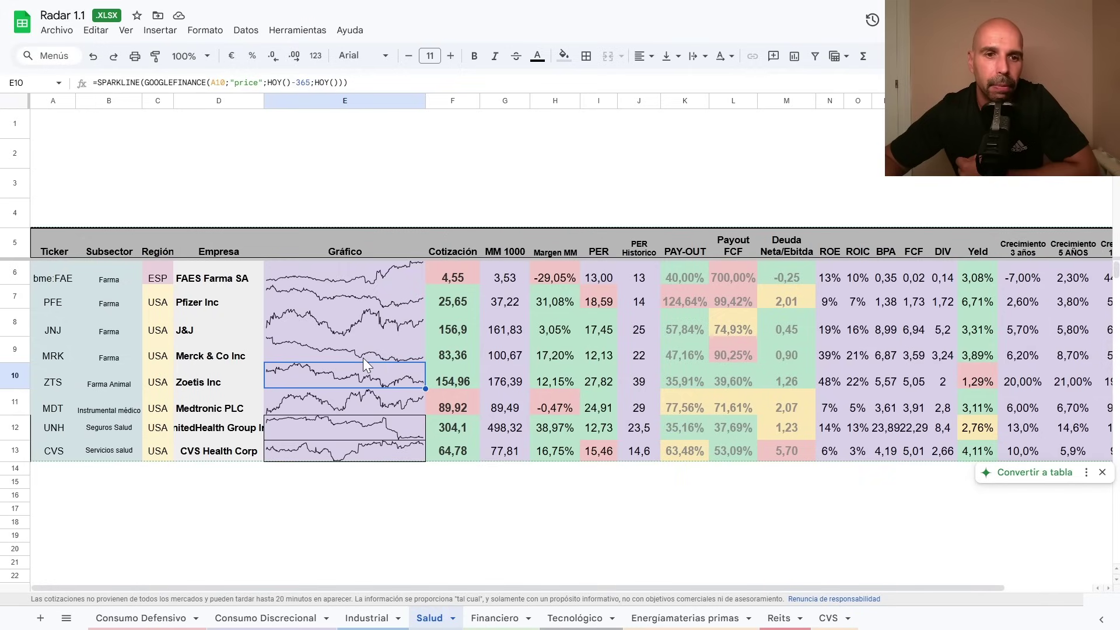
left_click(371, 354)
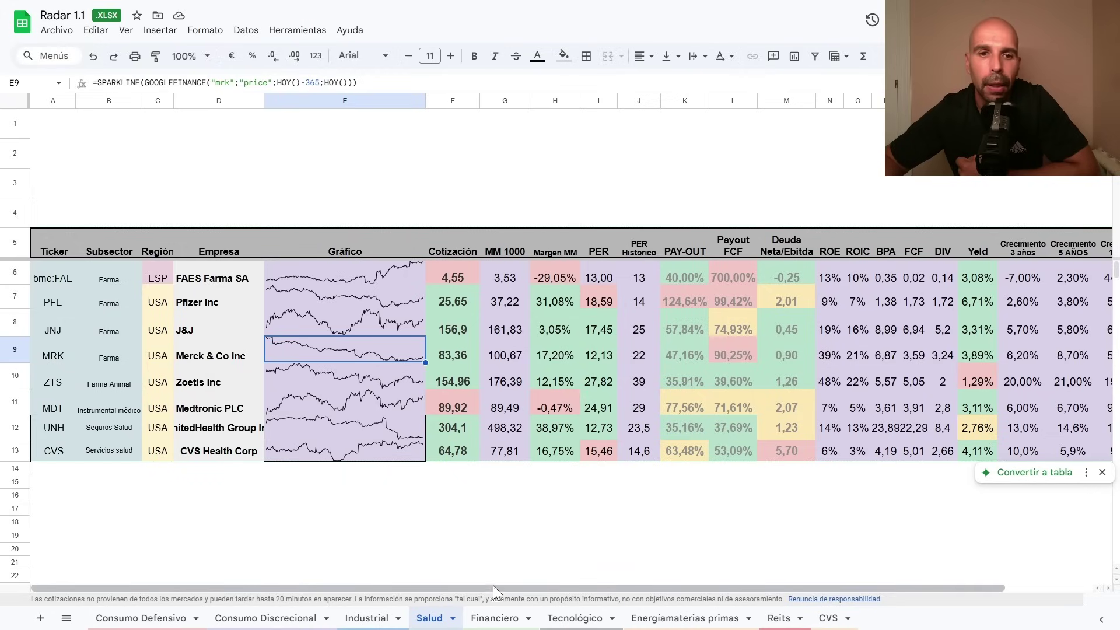
Examine the Salud companies' payout, debt and 3-, 5- and 10-year growth columns alongside their current and estimated yields
left_click_drag(499, 589, 595, 594)
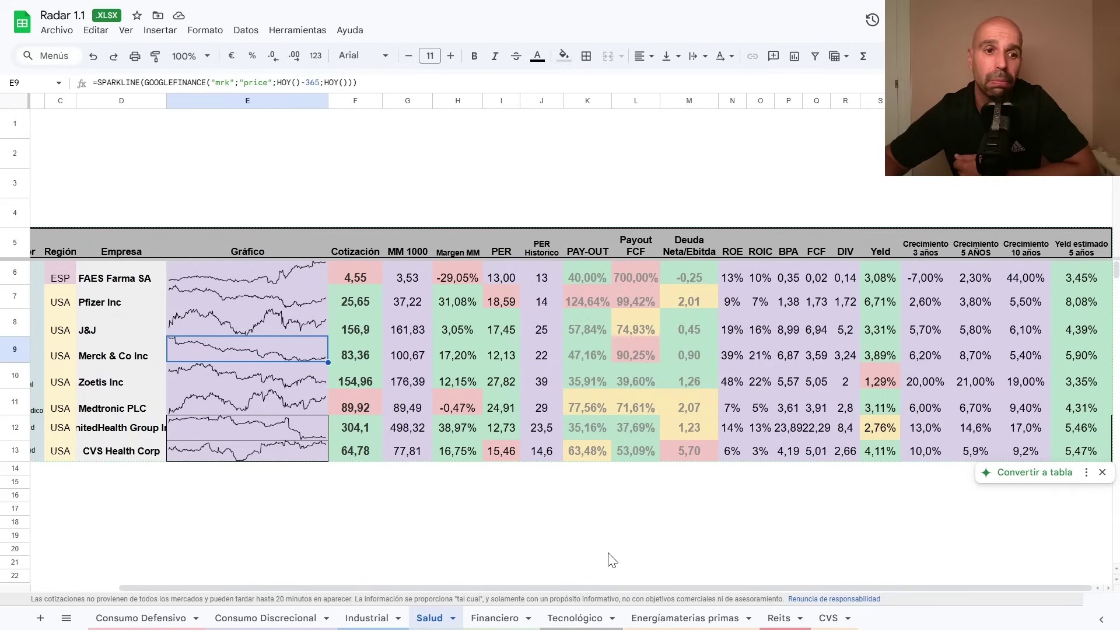
left_click_drag(679, 582, 557, 604)
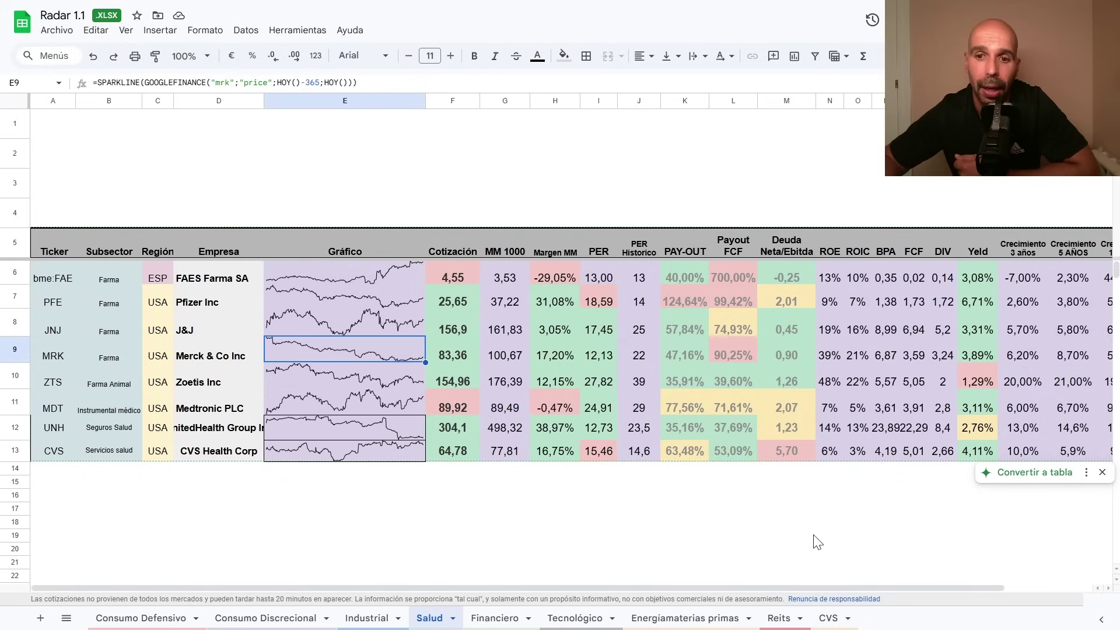
left_click_drag(777, 585, 856, 586)
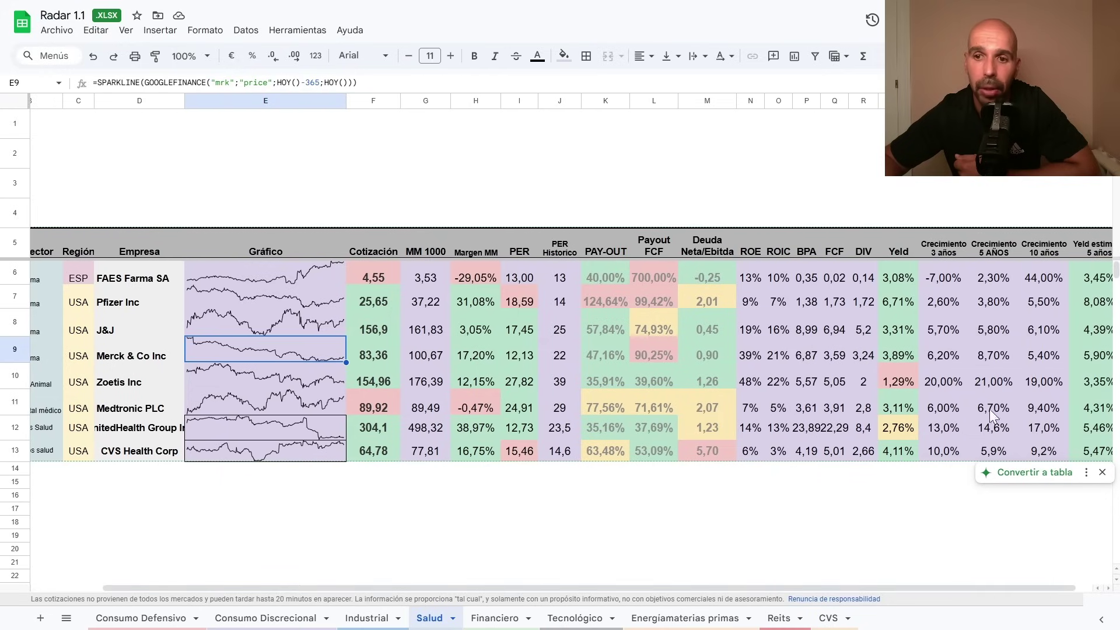
left_click_drag(756, 586, 689, 594)
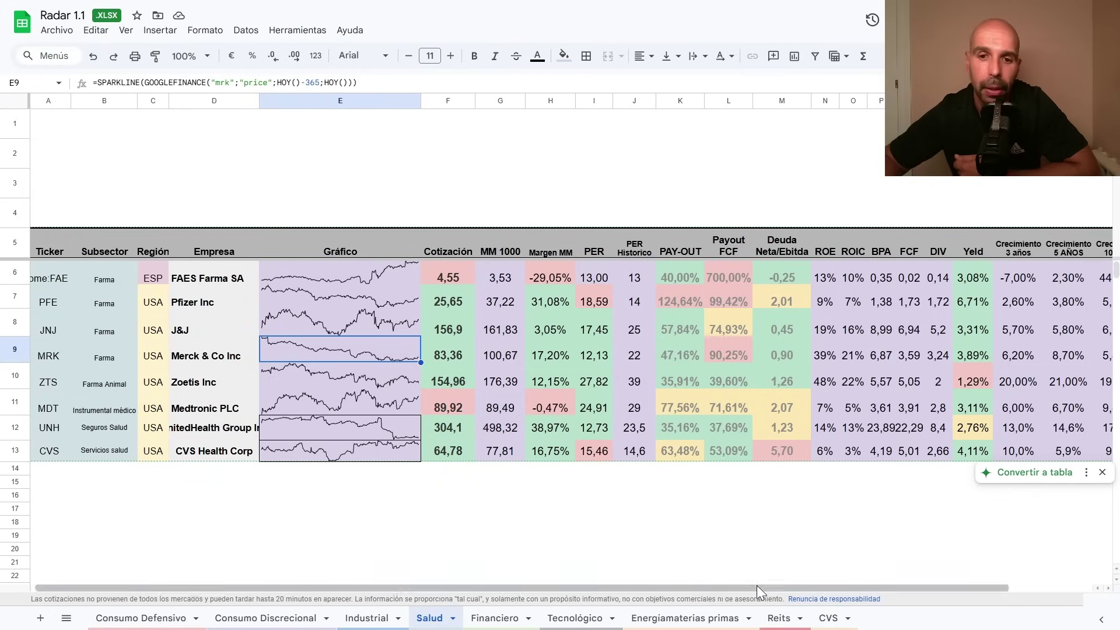
left_click_drag(757, 585, 742, 589)
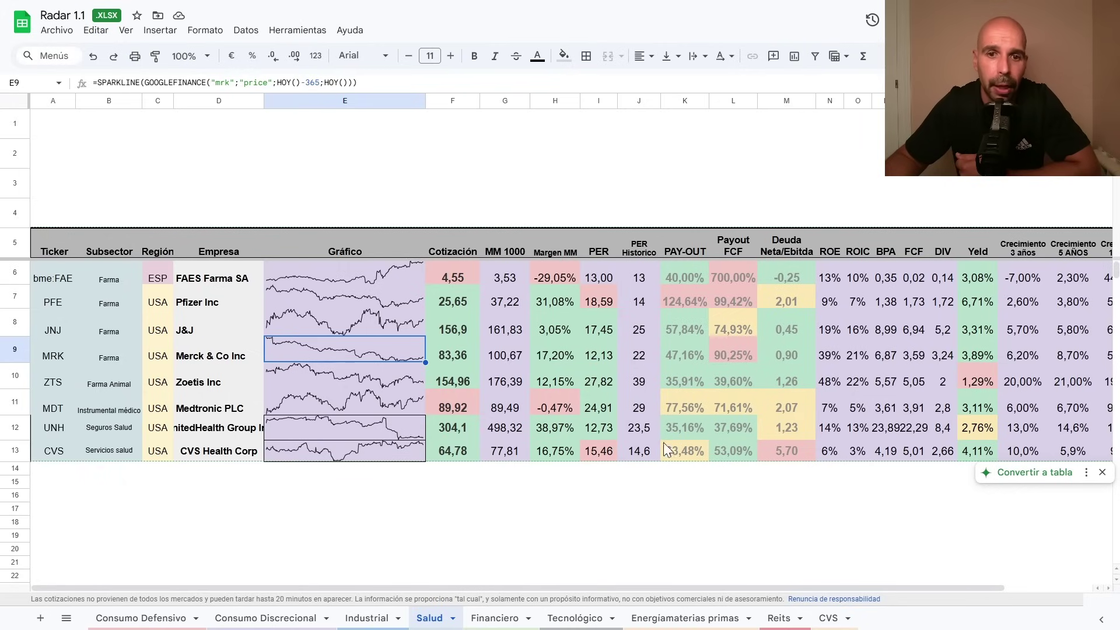
mouse_move(657, 586)
left_mouse_down()
mouse_move(780, 593)
mouse_move(690, 603)
mouse_move(654, 572)
left_mouse_up()
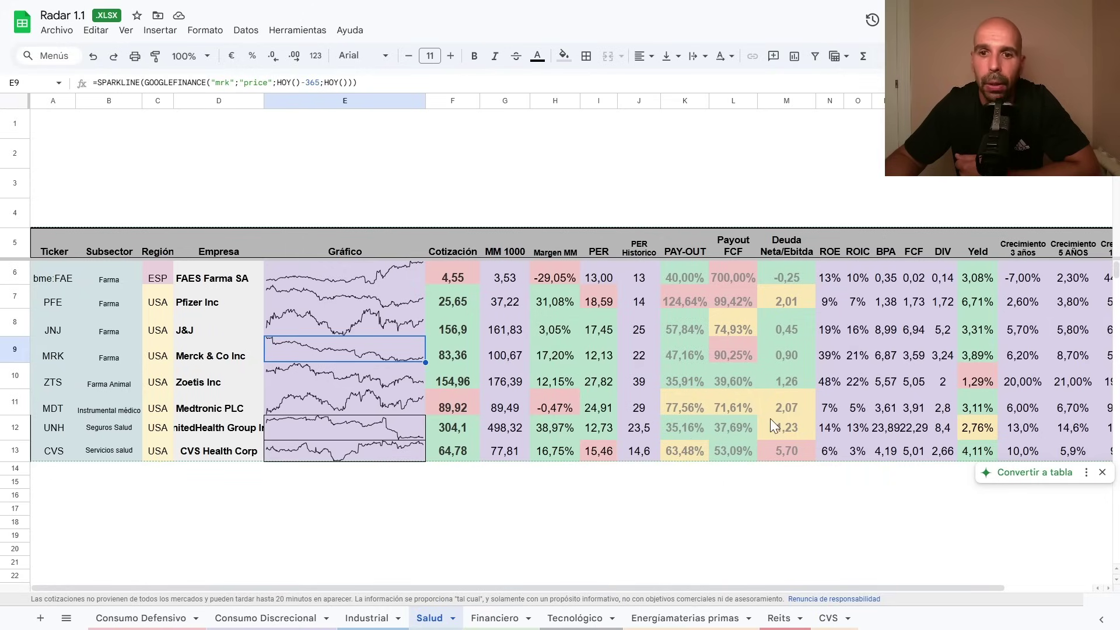
left_click_drag(807, 587, 916, 587)
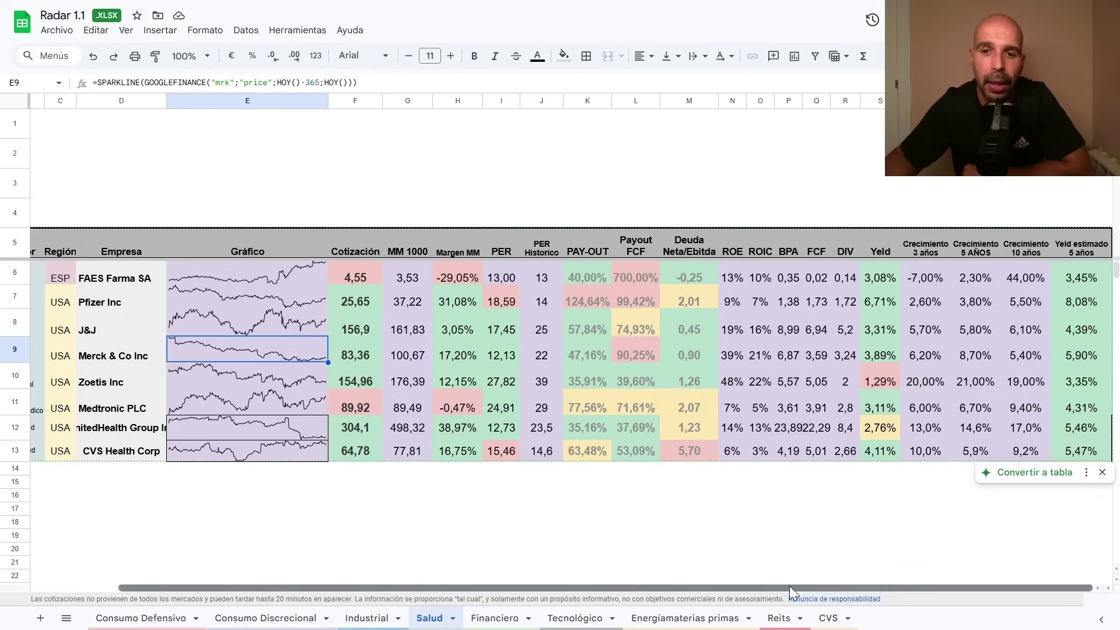
mouse_move(769, 590)
left_mouse_down()
mouse_move(641, 606)
mouse_move(760, 602)
left_mouse_up()
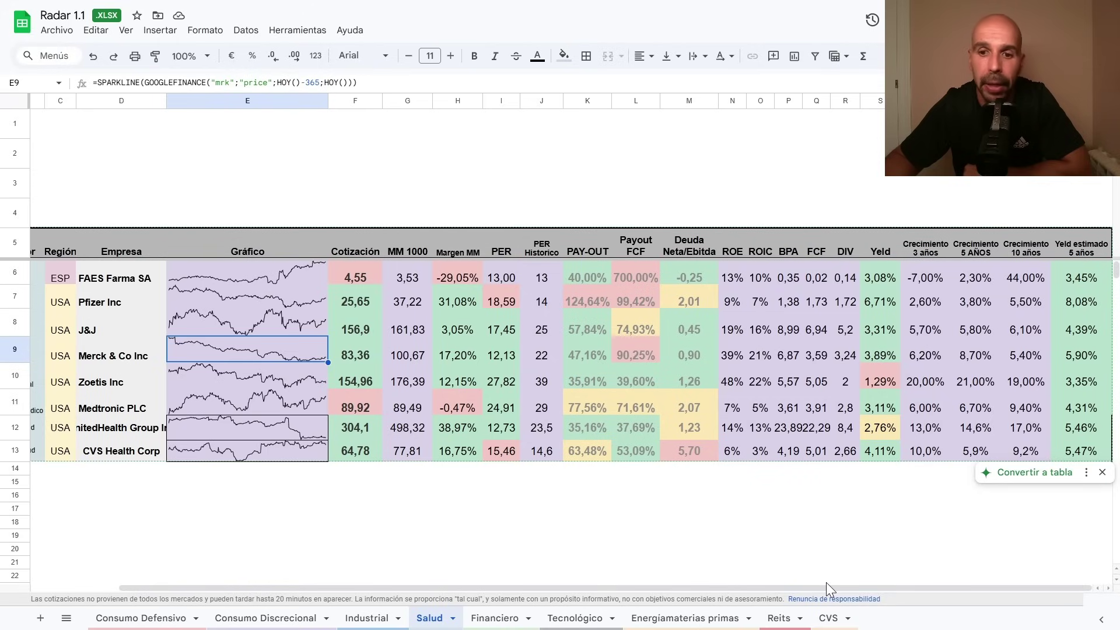
mouse_move(819, 585)
left_mouse_down()
mouse_move(682, 605)
mouse_move(806, 602)
left_mouse_up()
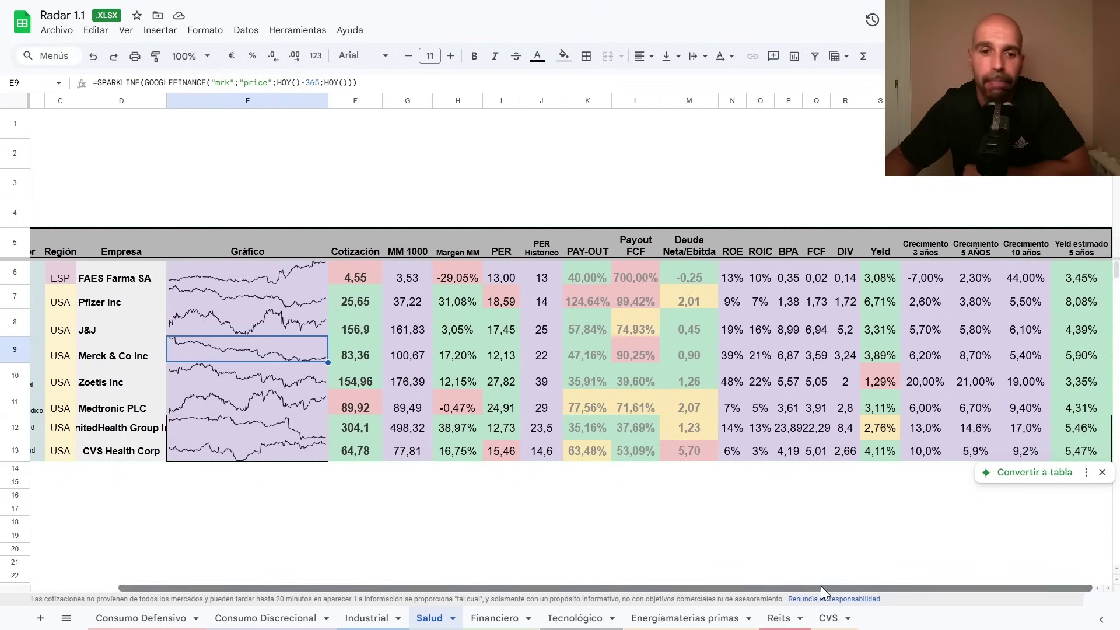
left_click_drag(821, 585, 717, 606)
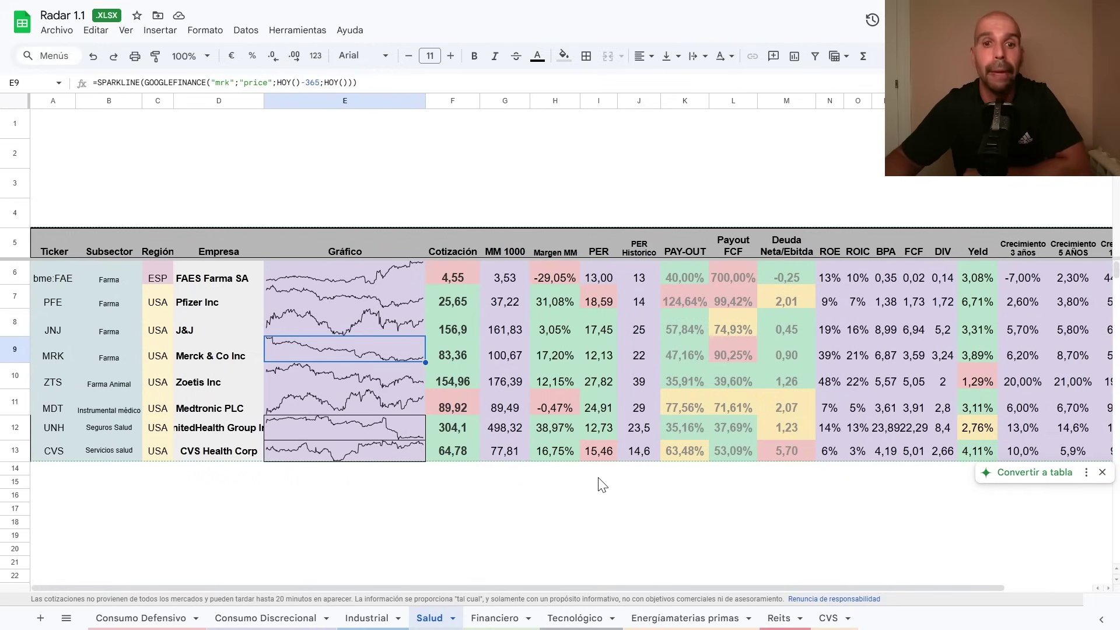
Inspect CVS Health's one-year sparkline, and compare the share price cells of CVS Health and UnitedHealth Group
left_click(591, 579)
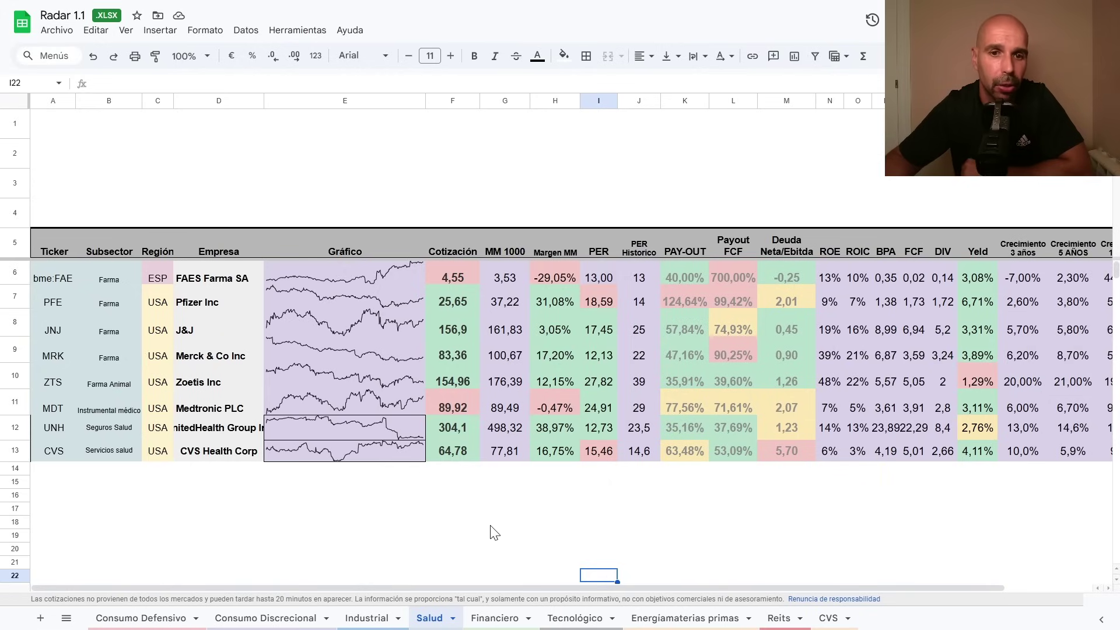
left_click_drag(585, 585, 561, 589)
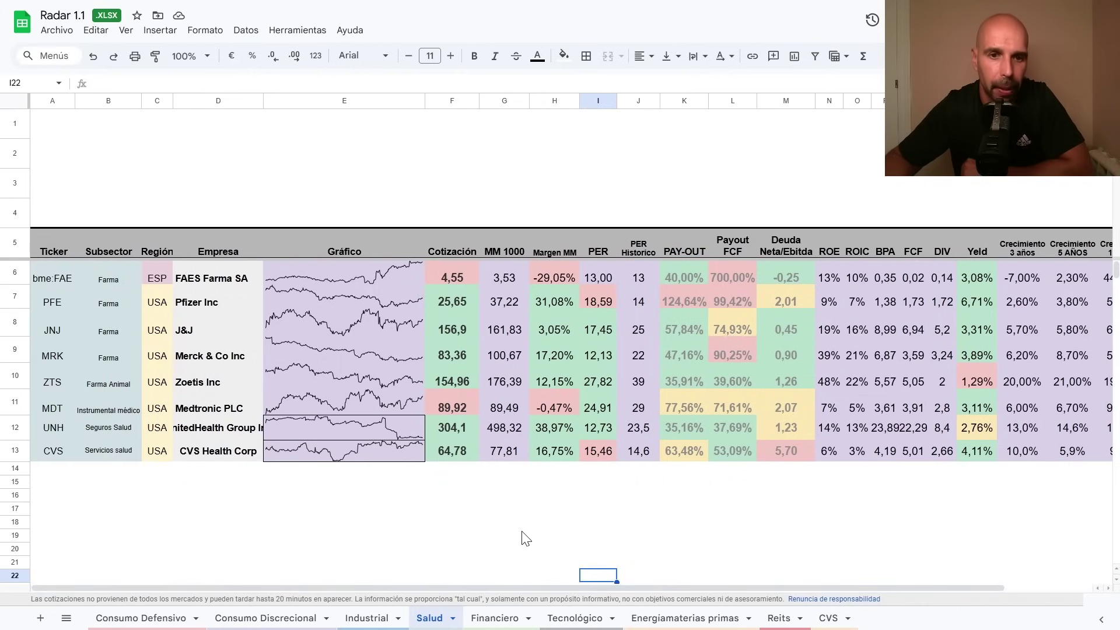
left_click(448, 522)
left_click(406, 523)
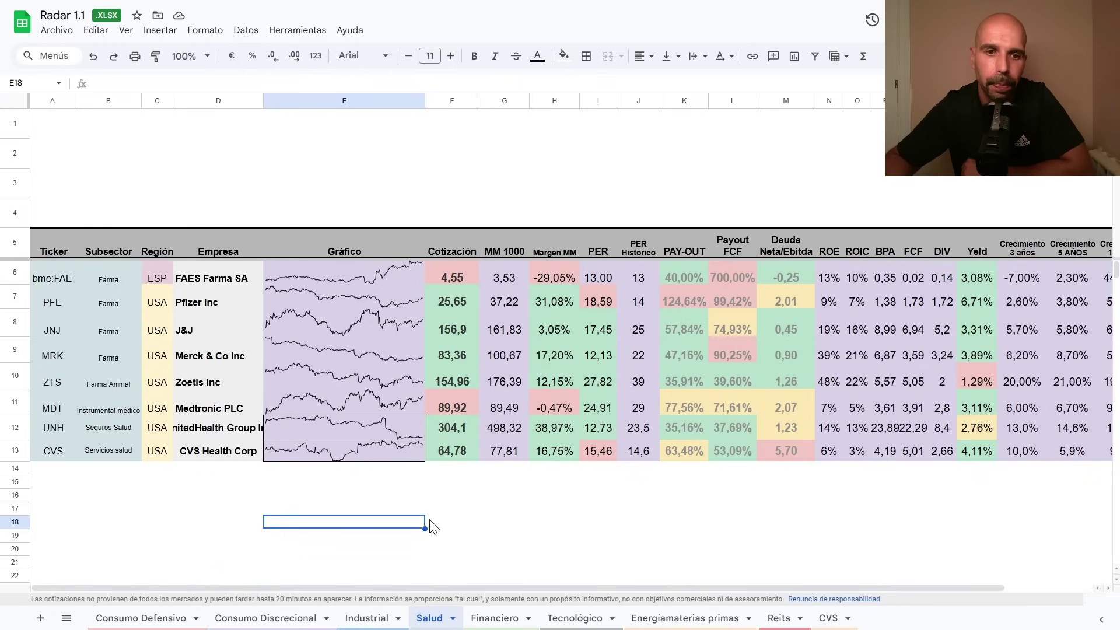
left_click(386, 457)
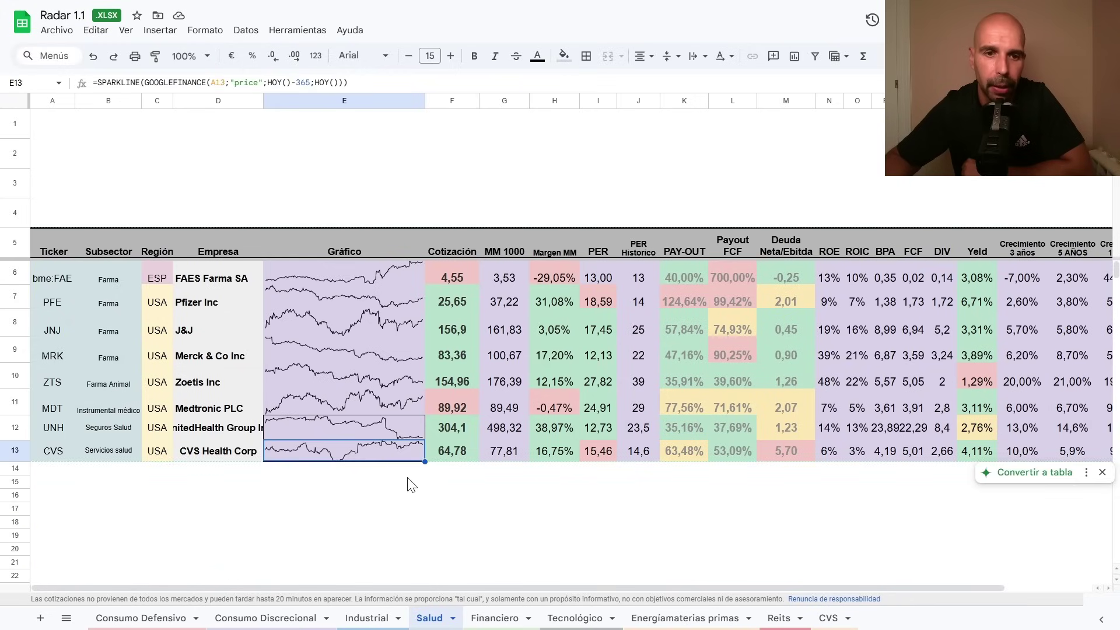
left_click(470, 497)
left_click(450, 448)
left_click(458, 426)
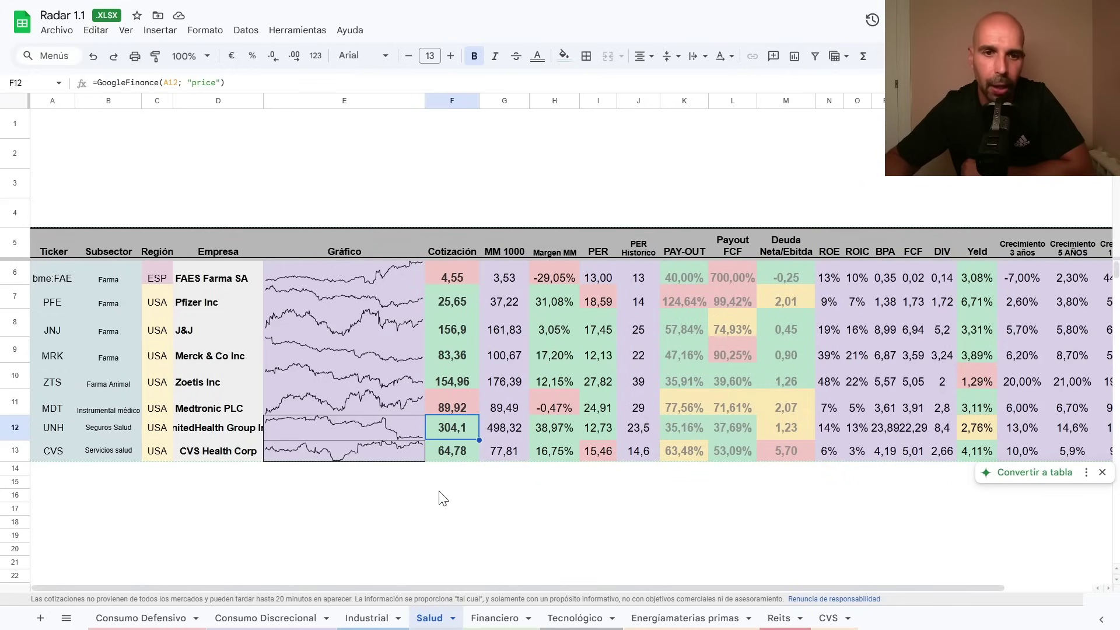
Look again at the share price cells of CVS Health and UnitedHealth Group in the Salud sheet
left_click(438, 495)
left_click(450, 451)
left_click(461, 421)
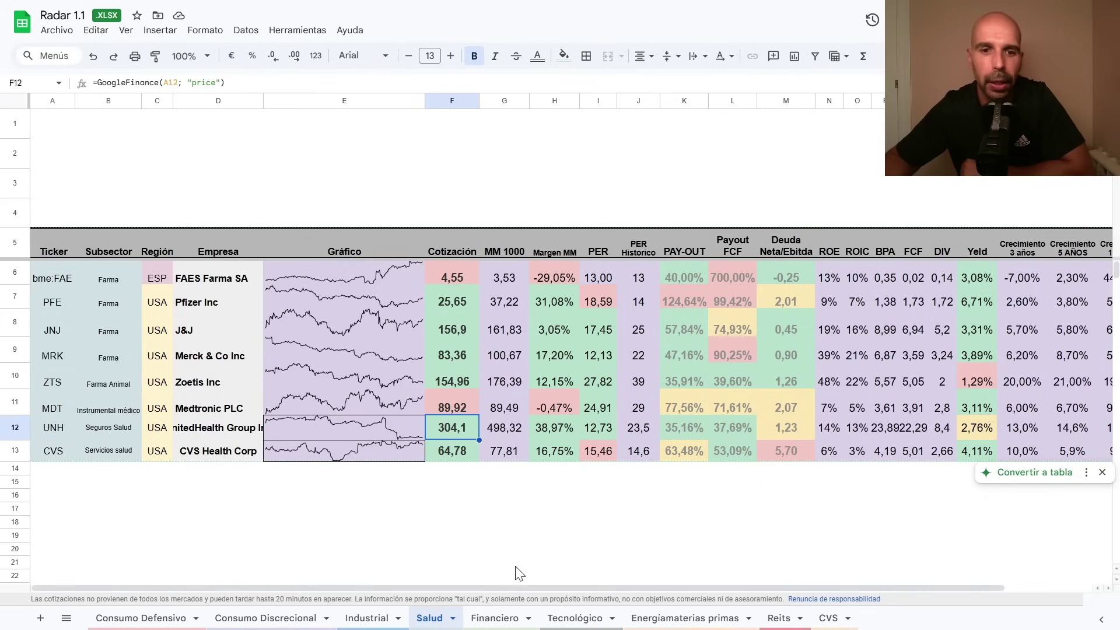
left_click_drag(513, 587, 485, 587)
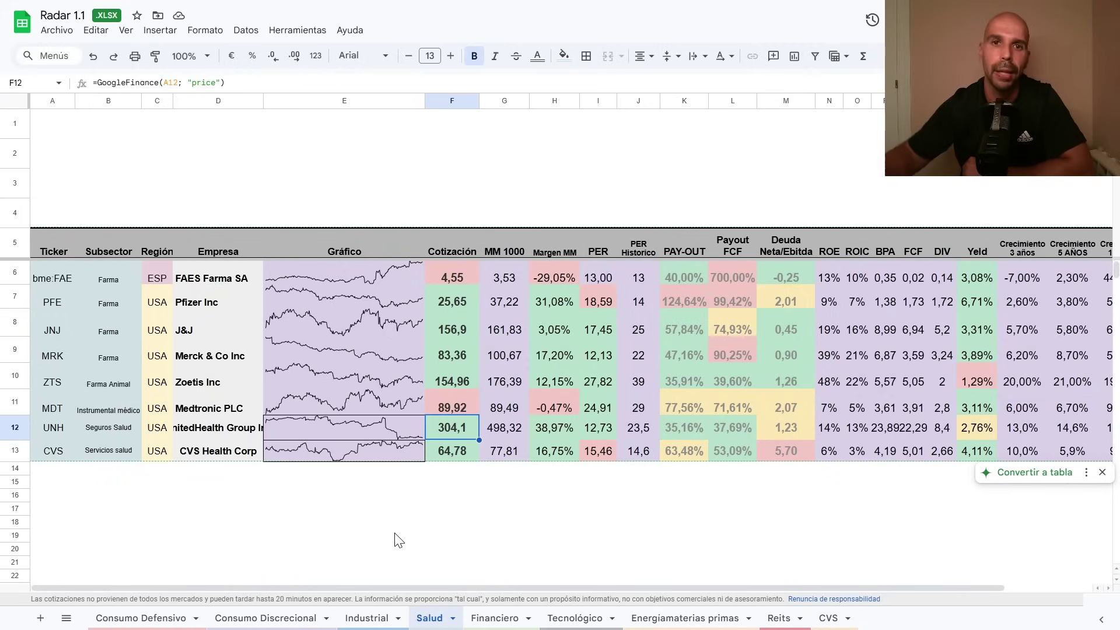
left_click(432, 525)
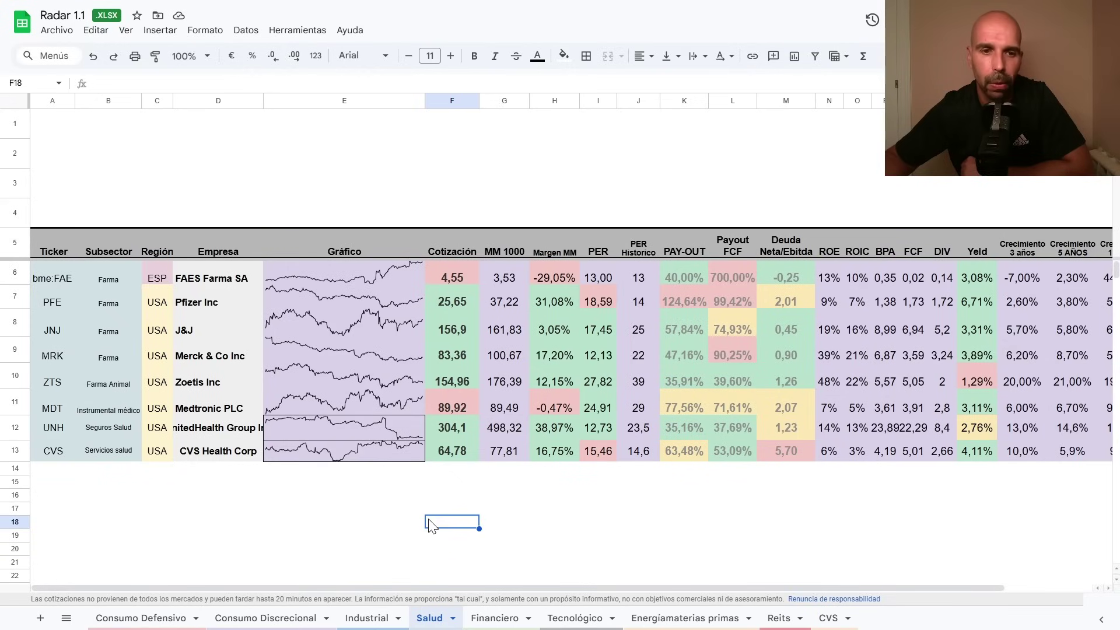
left_click(364, 497)
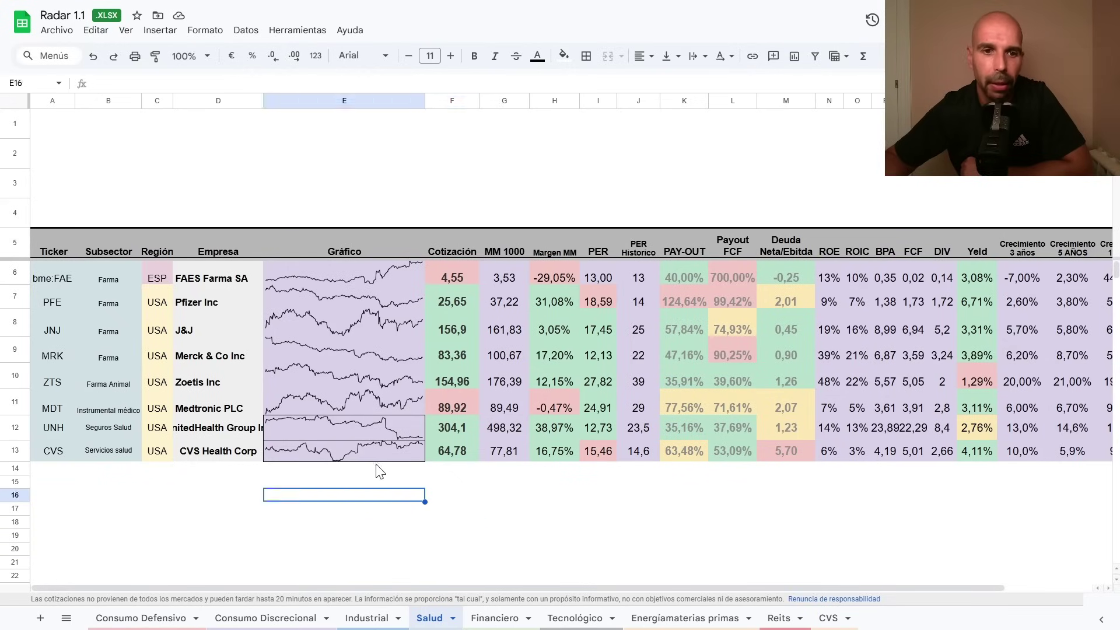
Compare the one-year price sparklines of Medtronic, Zoetis, UnitedHealth Group and CVS Health
left_click(391, 402)
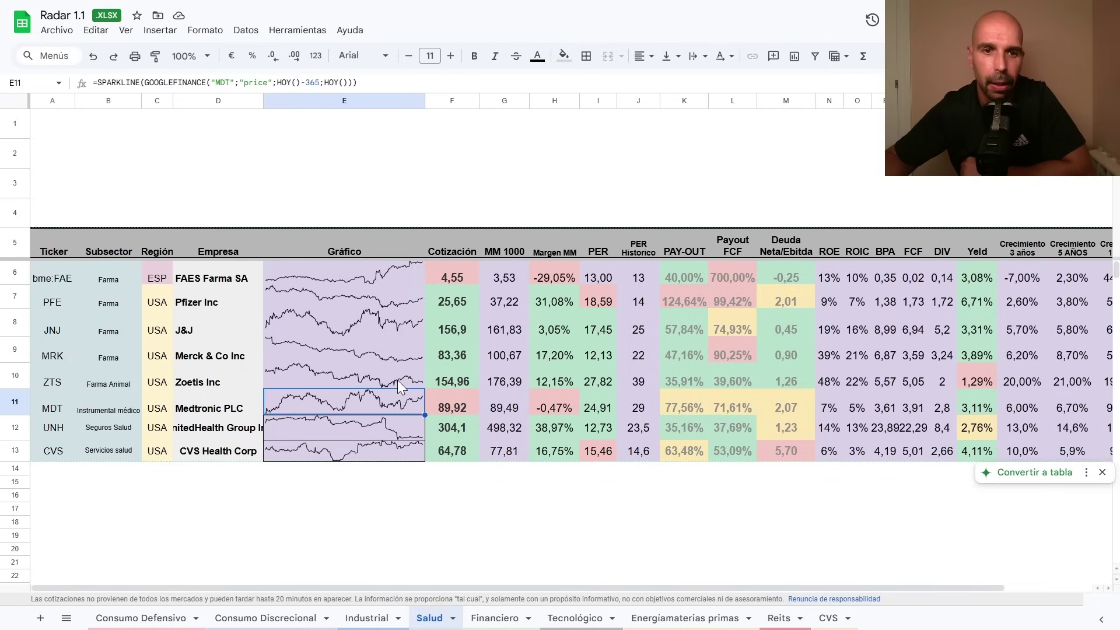
left_click(398, 372)
left_click(393, 508)
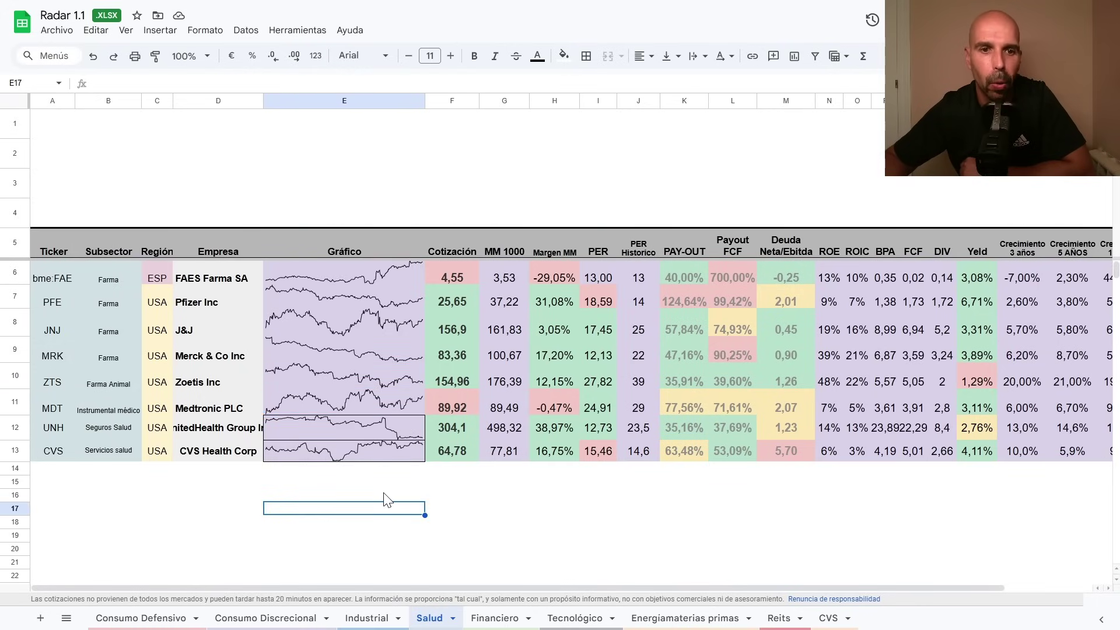
left_click(402, 451)
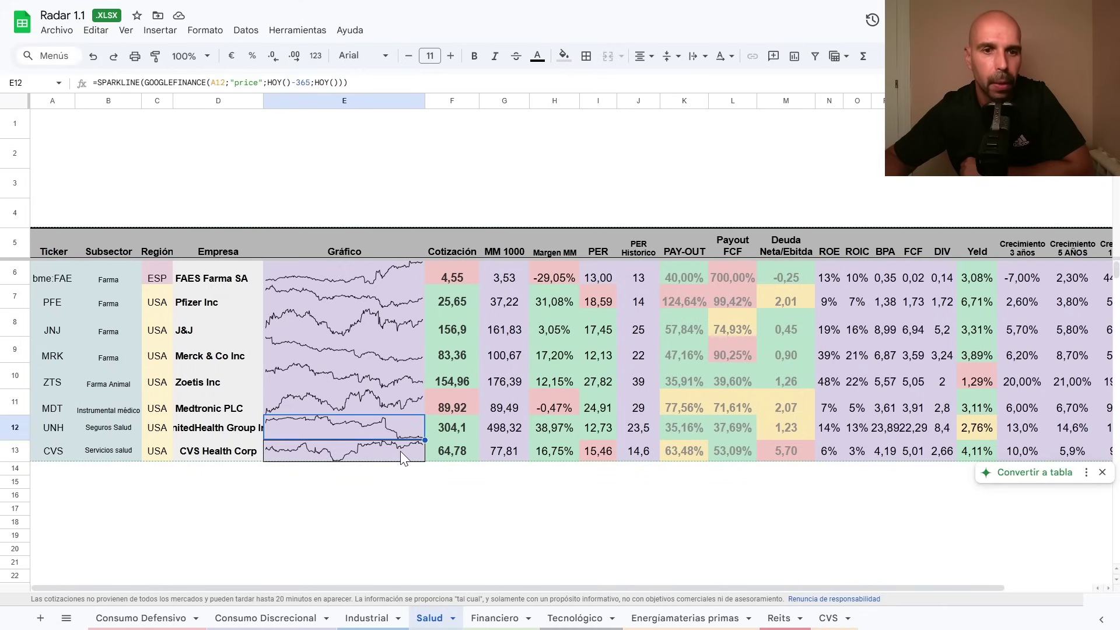
left_click(416, 495)
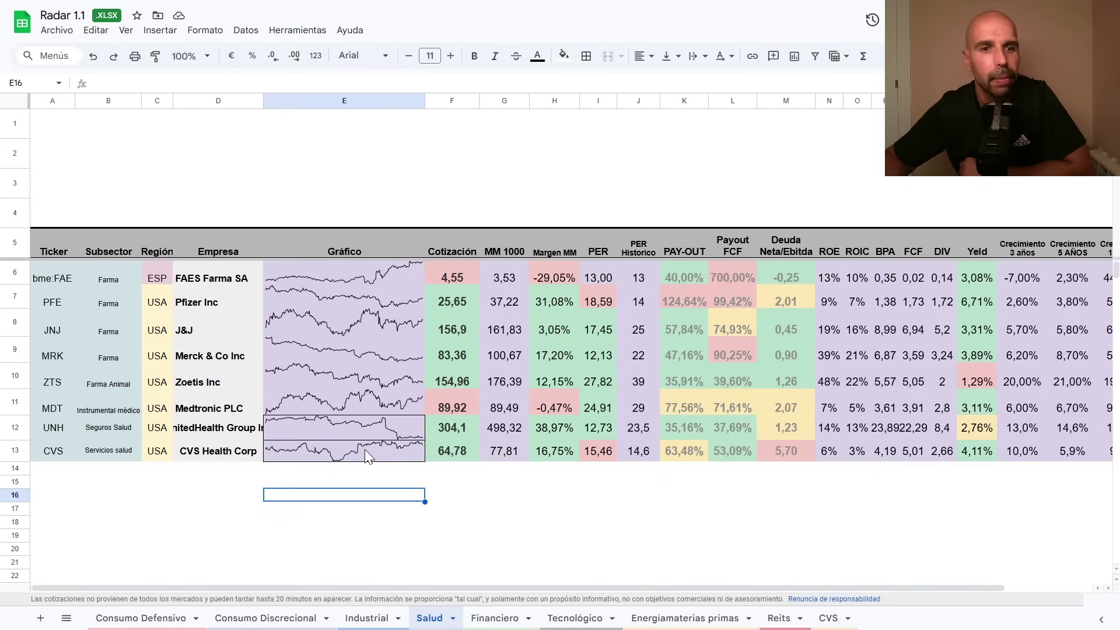
left_click(365, 450)
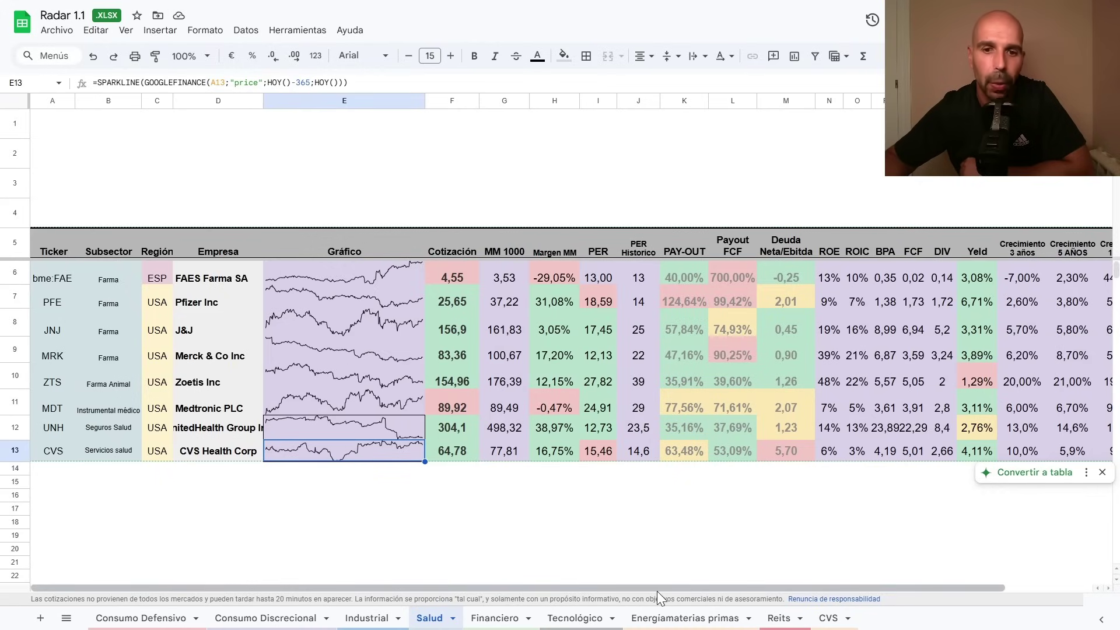
Review the Salud companies' figures across to the 10-year growth and estimated 5-year yield columns
left_click_drag(657, 590, 786, 590)
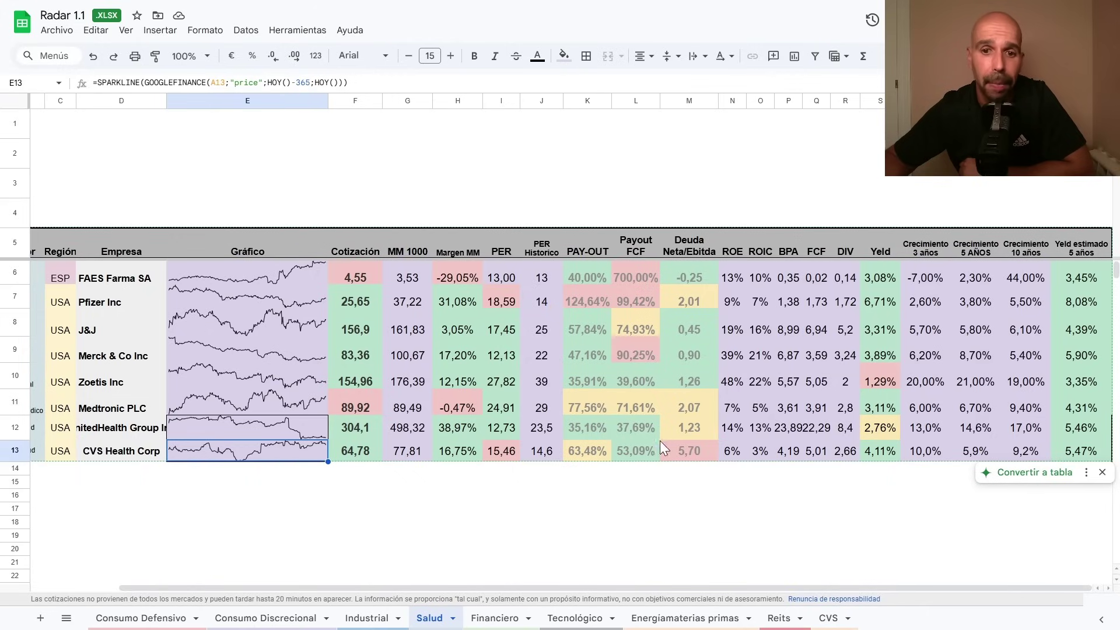
mouse_move(779, 587)
left_mouse_down()
mouse_move(716, 596)
mouse_move(776, 590)
left_mouse_up()
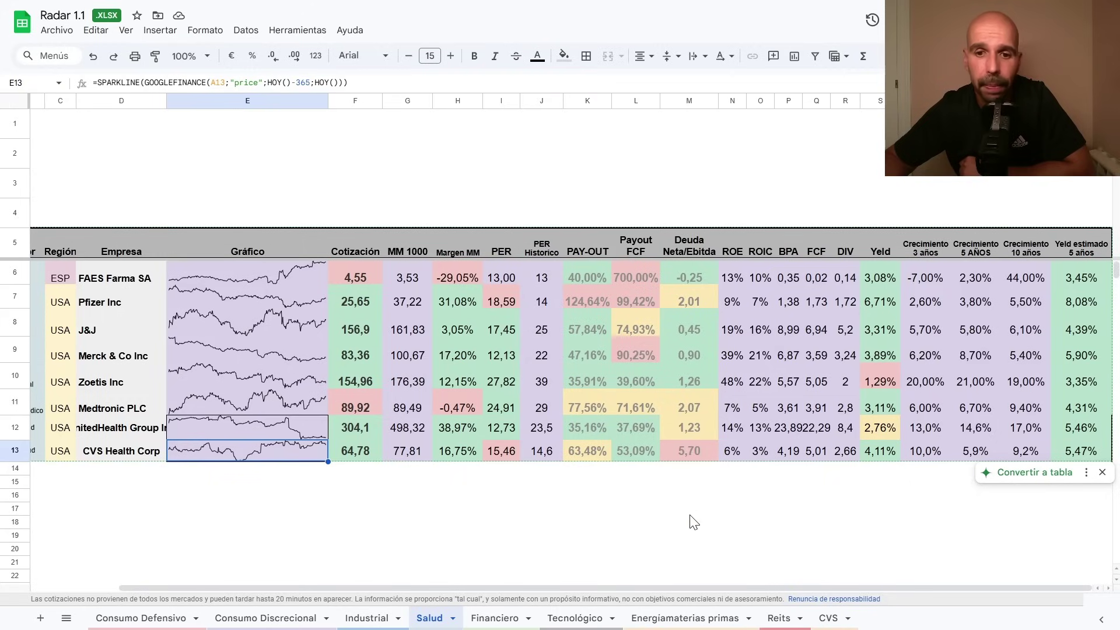
left_click_drag(736, 585, 607, 595)
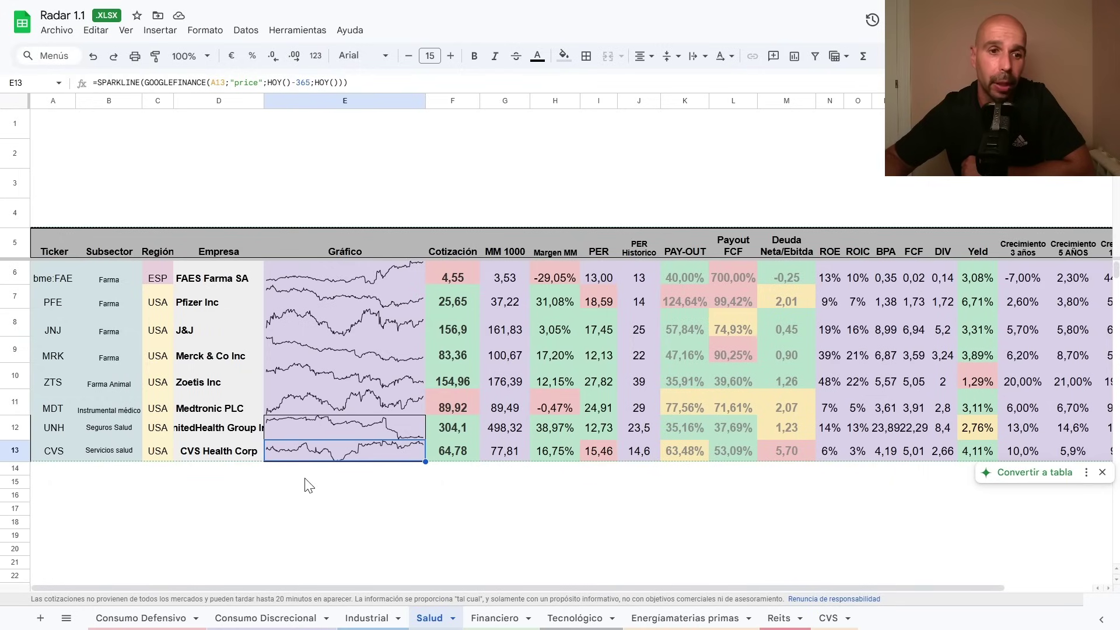
Compare the one-year sparklines of UnitedHealth Group and CVS Health in the Salud sheet
left_click(389, 495)
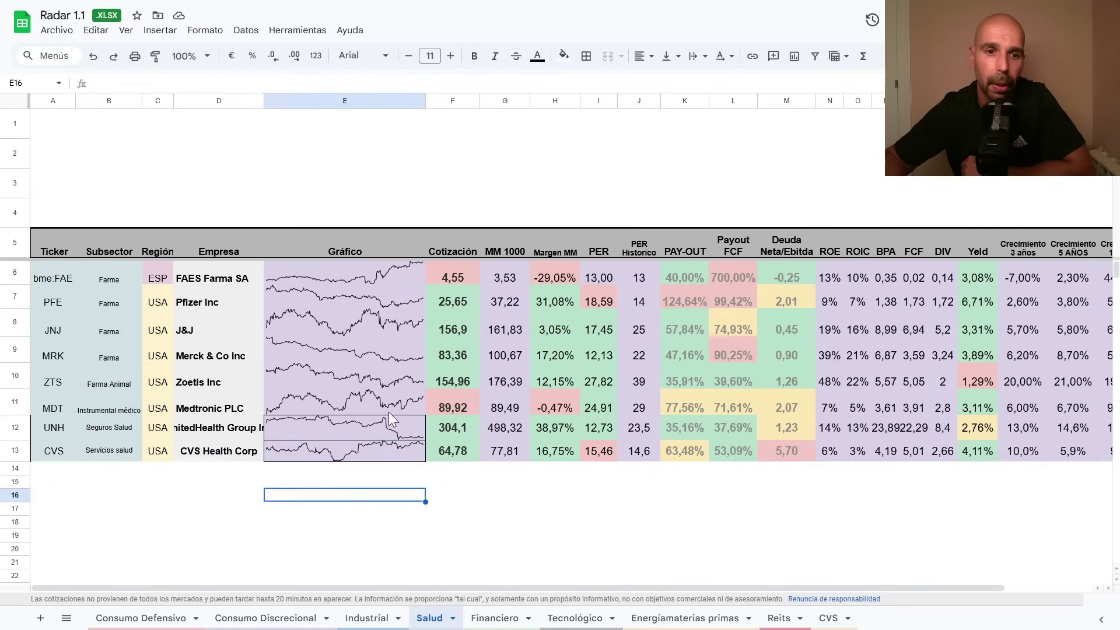
left_click(389, 424)
left_click(386, 451)
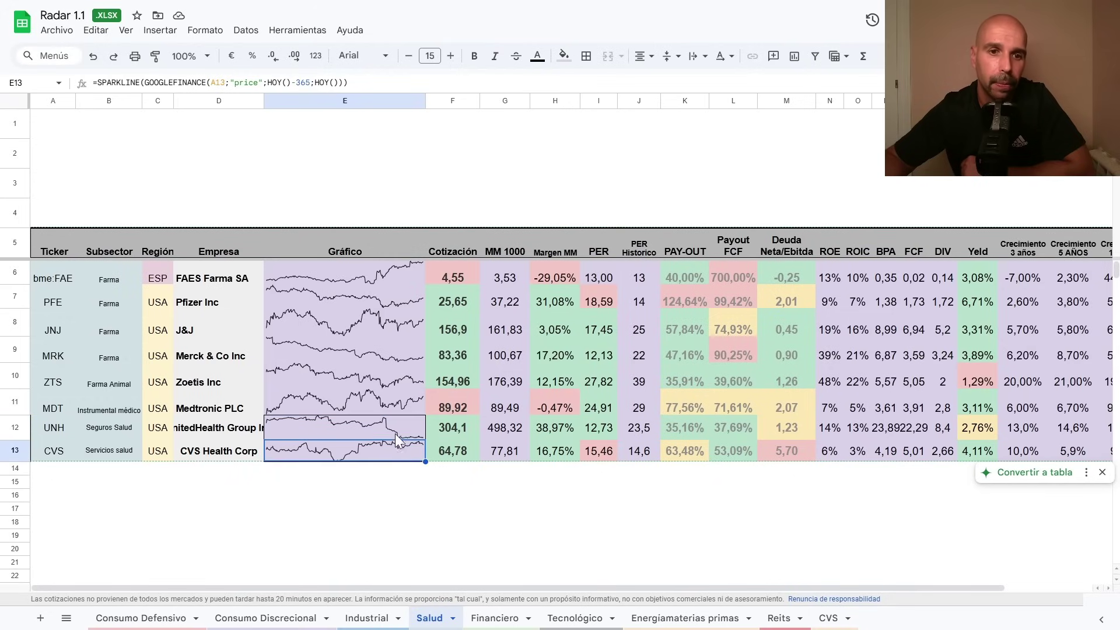
left_click(398, 425)
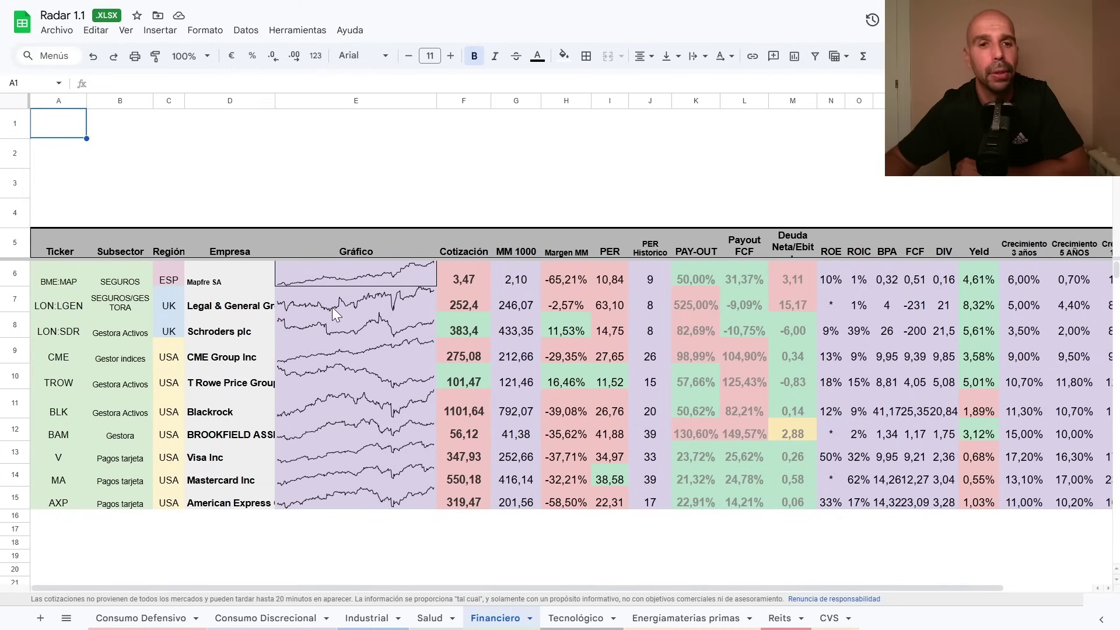
Compare the one-year price sparklines of Legal & General, Schroders and Mapfre in the Financiero sheet
left_click(380, 303)
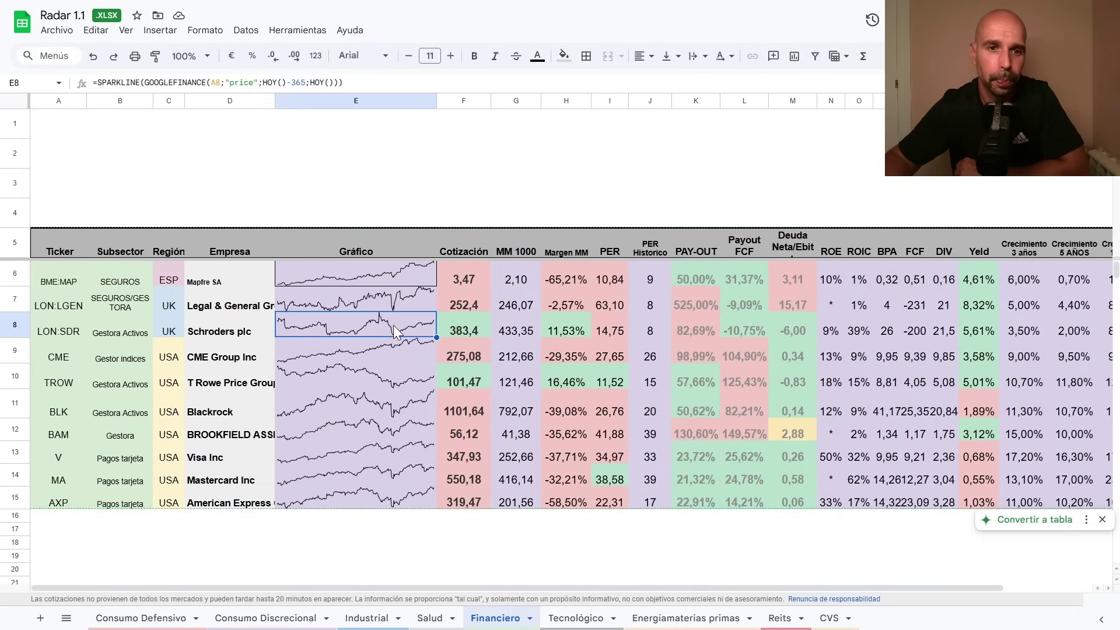
left_click(410, 272)
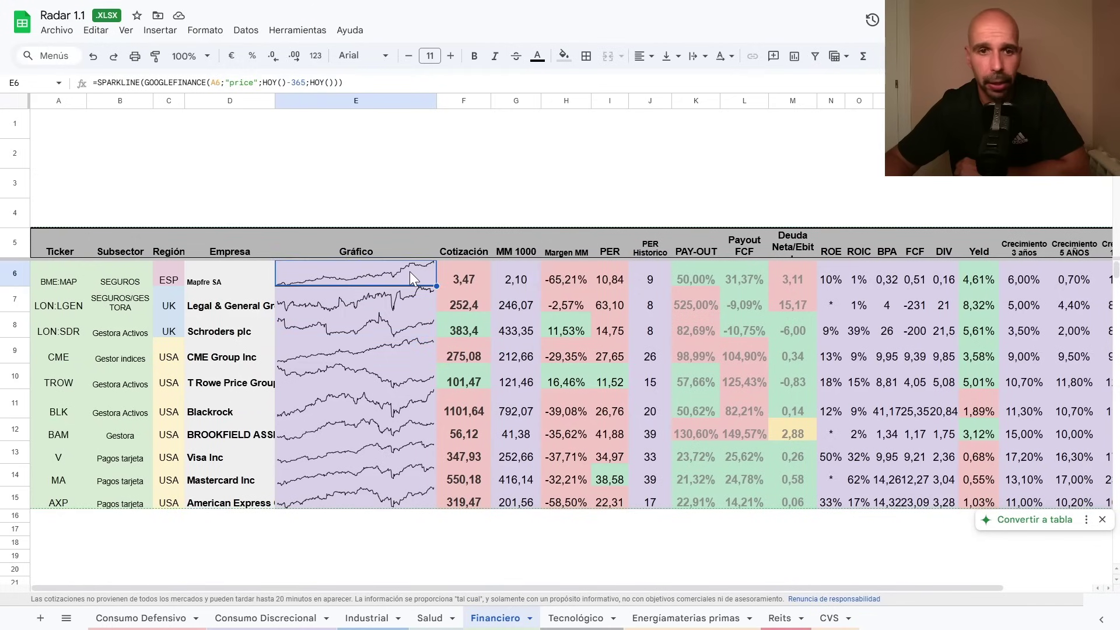
left_click(394, 300)
left_click(399, 334)
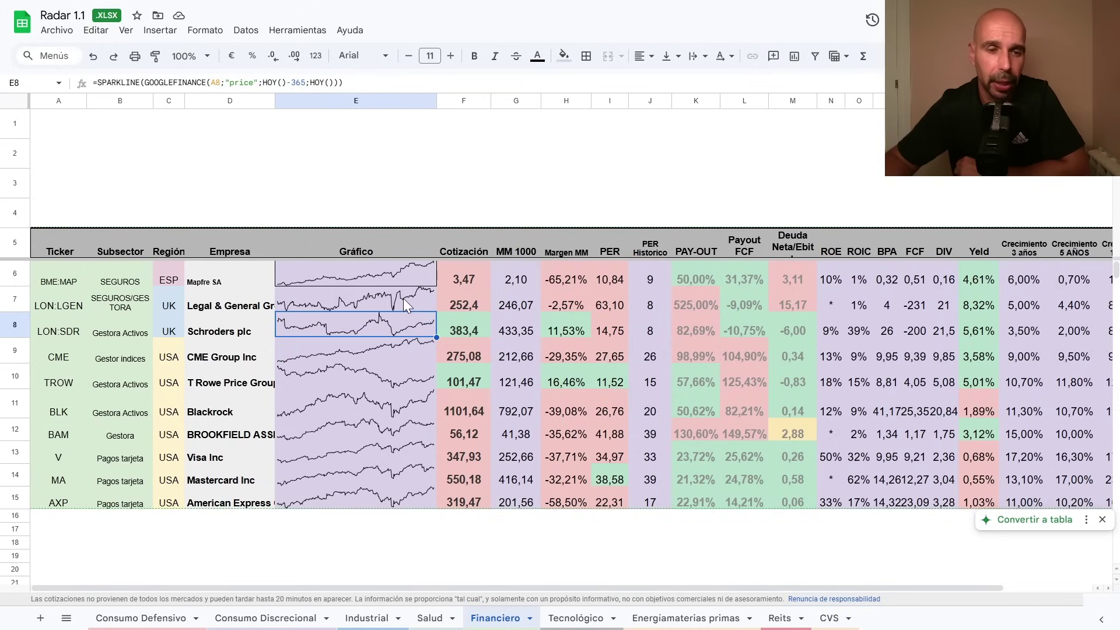
left_click(385, 266)
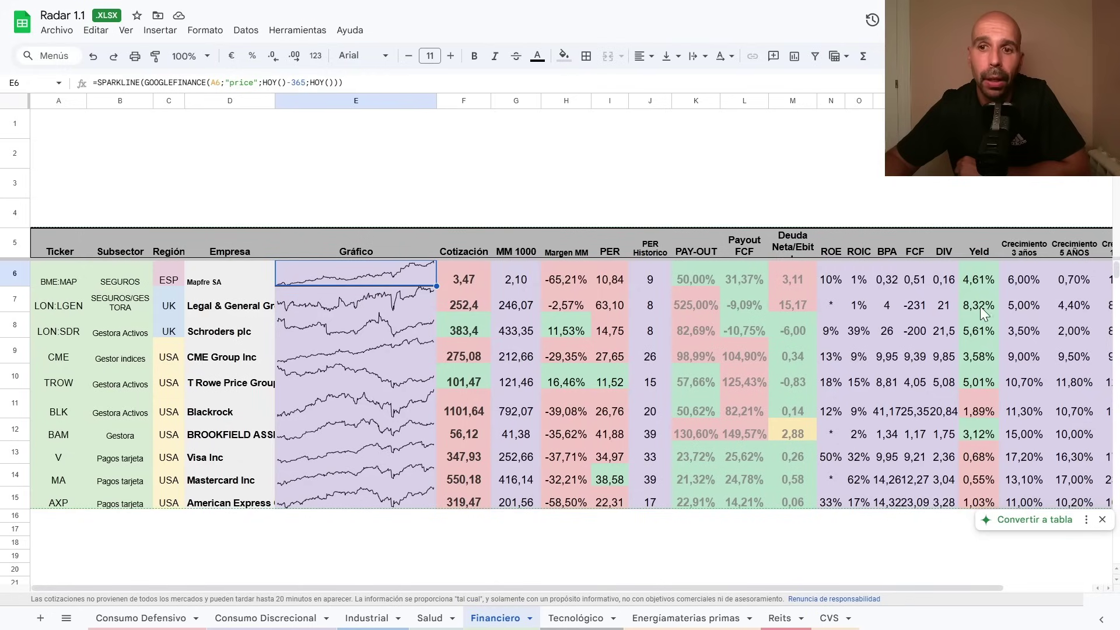
Review the Financiero companies' current yields alongside their 3-, 5- and 10-year growth columns
scroll(800, 462, "right", 2)
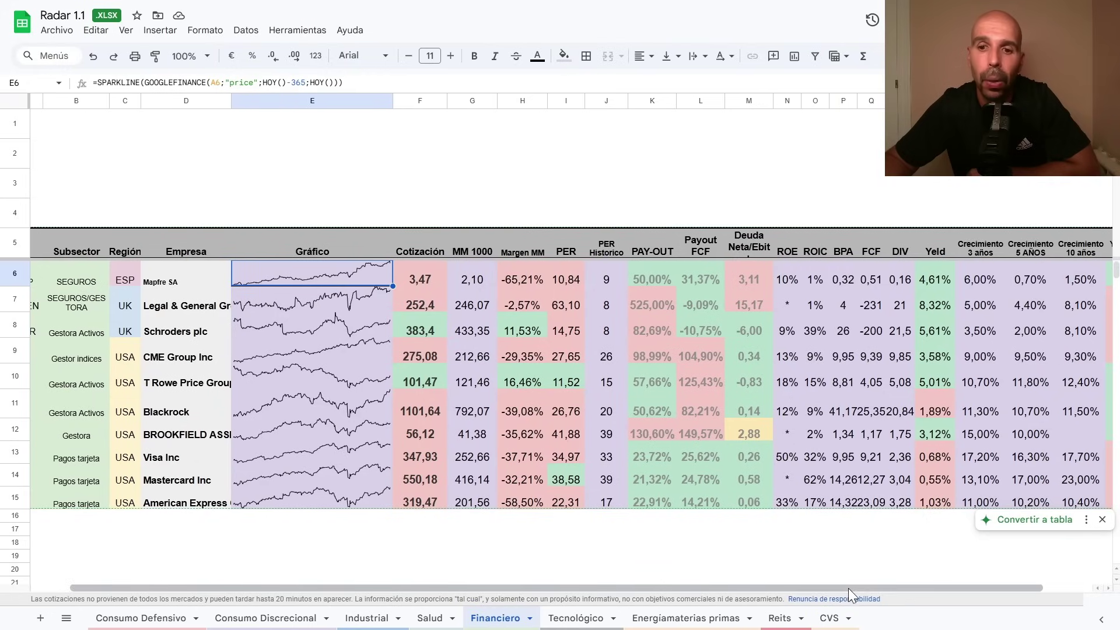
scroll(869, 590, "left", 2)
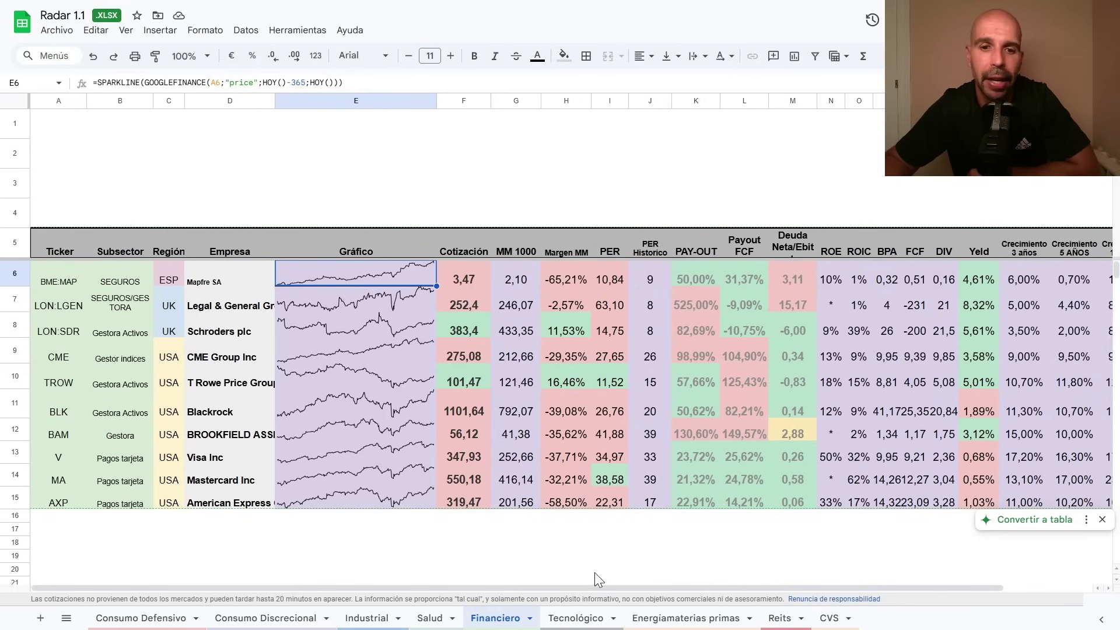
left_click_drag(609, 585, 646, 591)
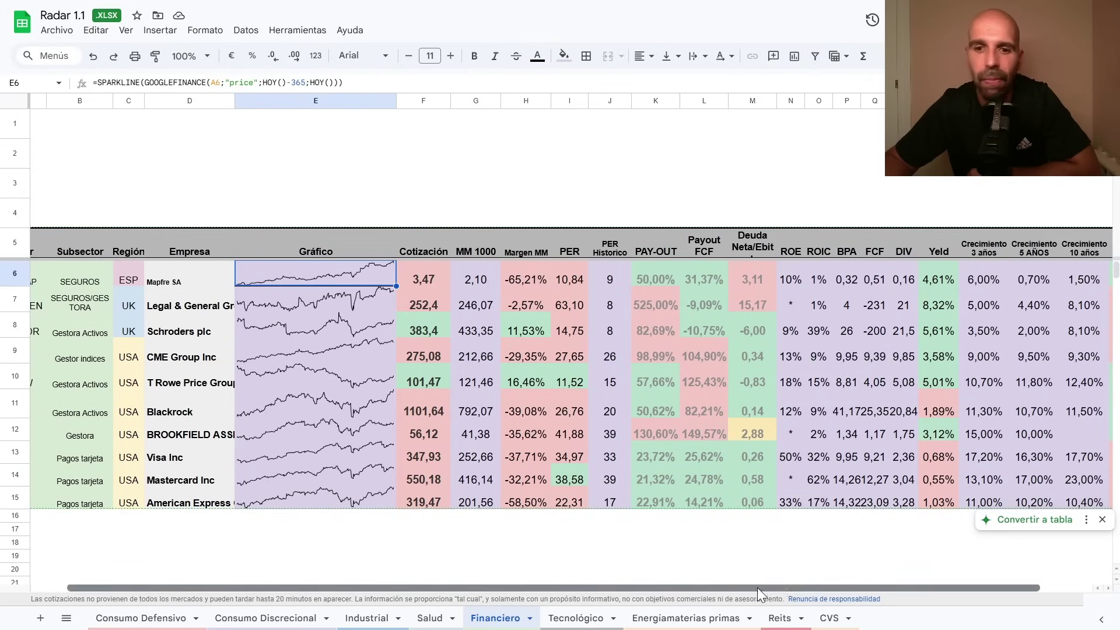
left_click_drag(756, 587, 641, 588)
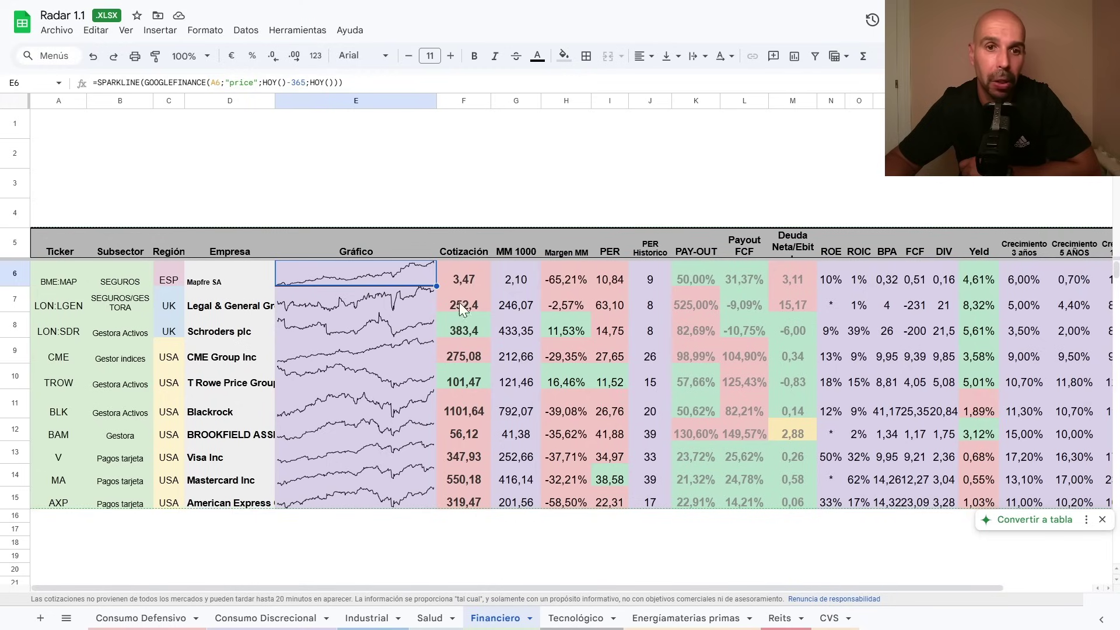
Inspect Legal & General's one-year sparkline and its payout, debt, yield and growth figures in the Financiero sheet
left_click(383, 303)
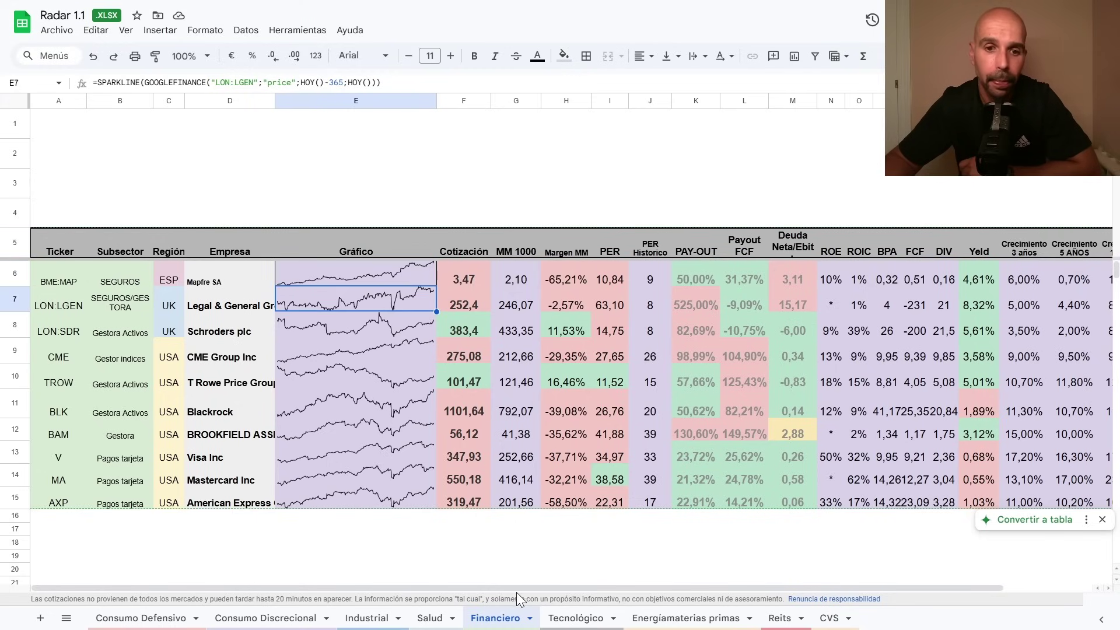
left_click_drag(520, 587, 550, 585)
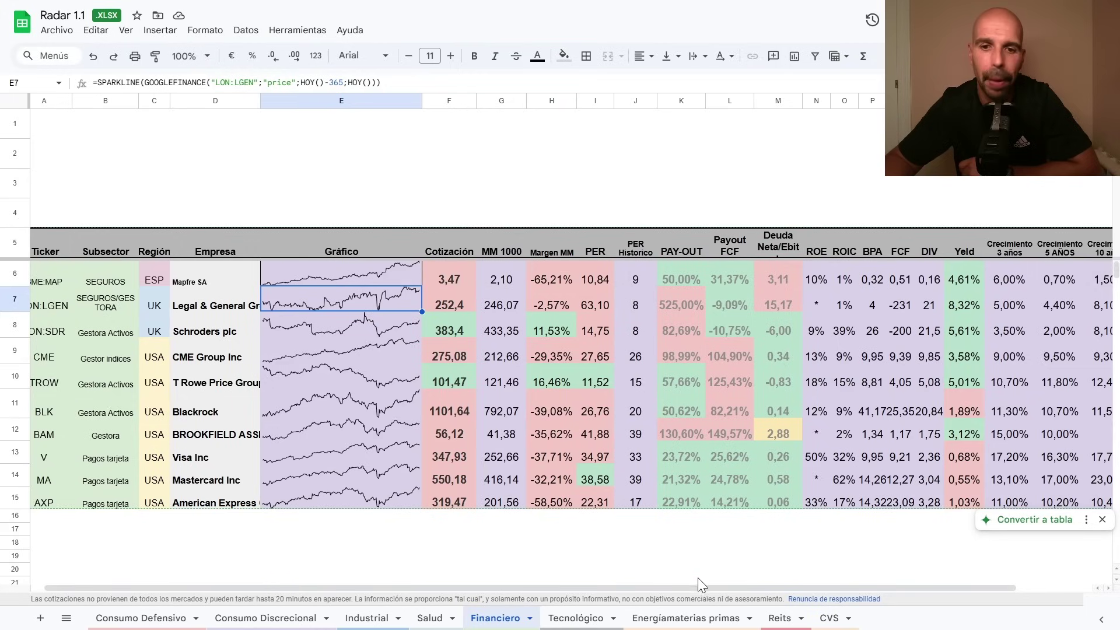
mouse_move(702, 585)
left_mouse_down()
mouse_move(744, 588)
mouse_move(692, 595)
left_mouse_up()
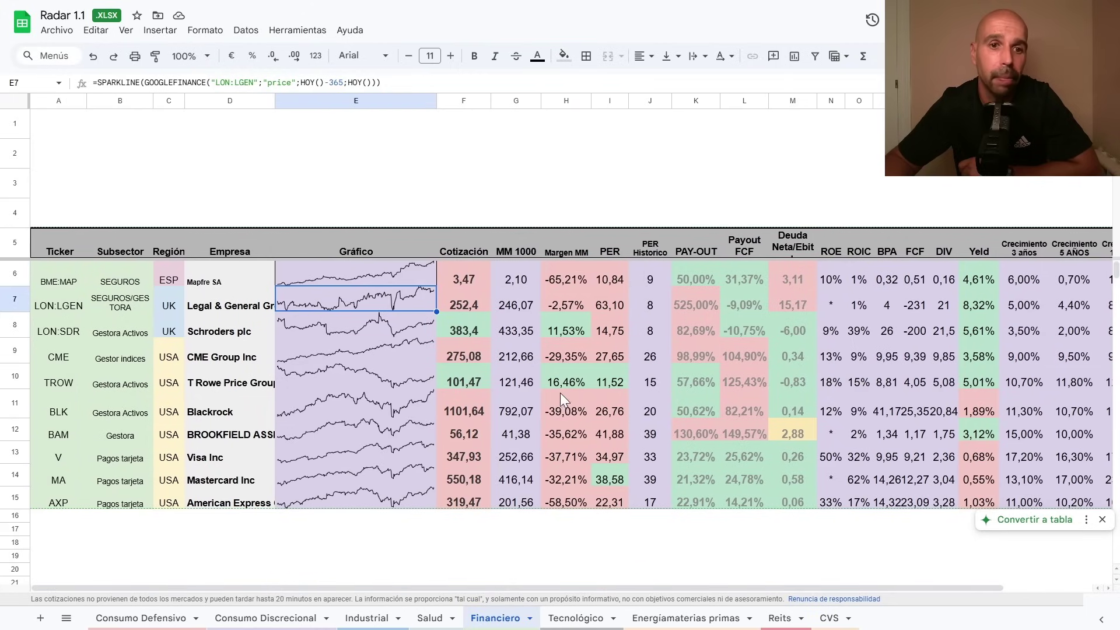
left_click(380, 316)
left_click(391, 298)
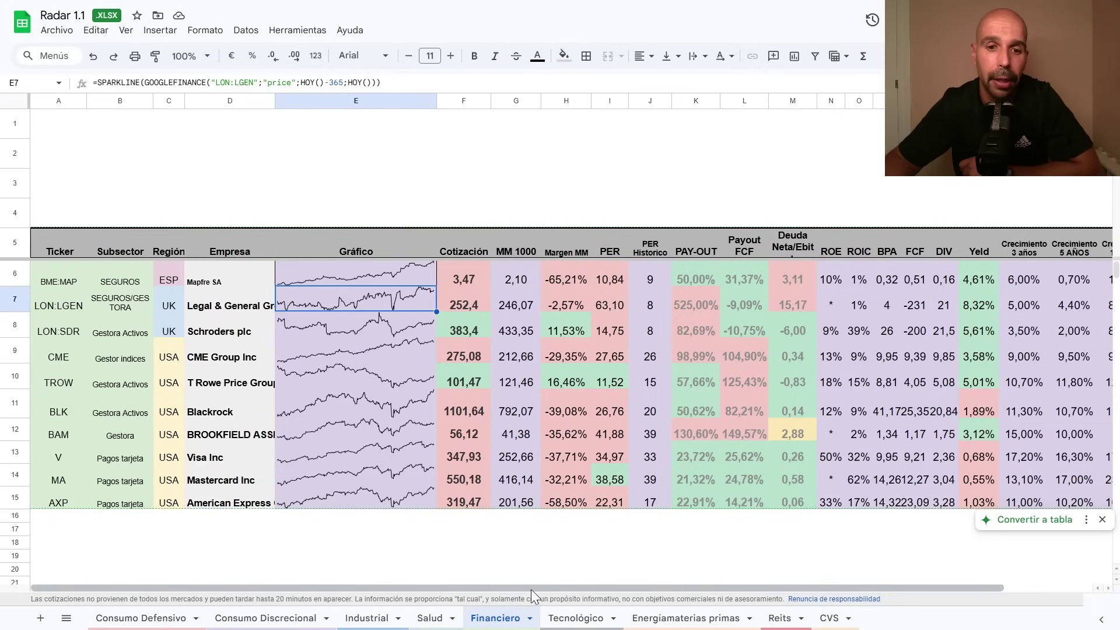
left_click_drag(544, 587, 505, 596)
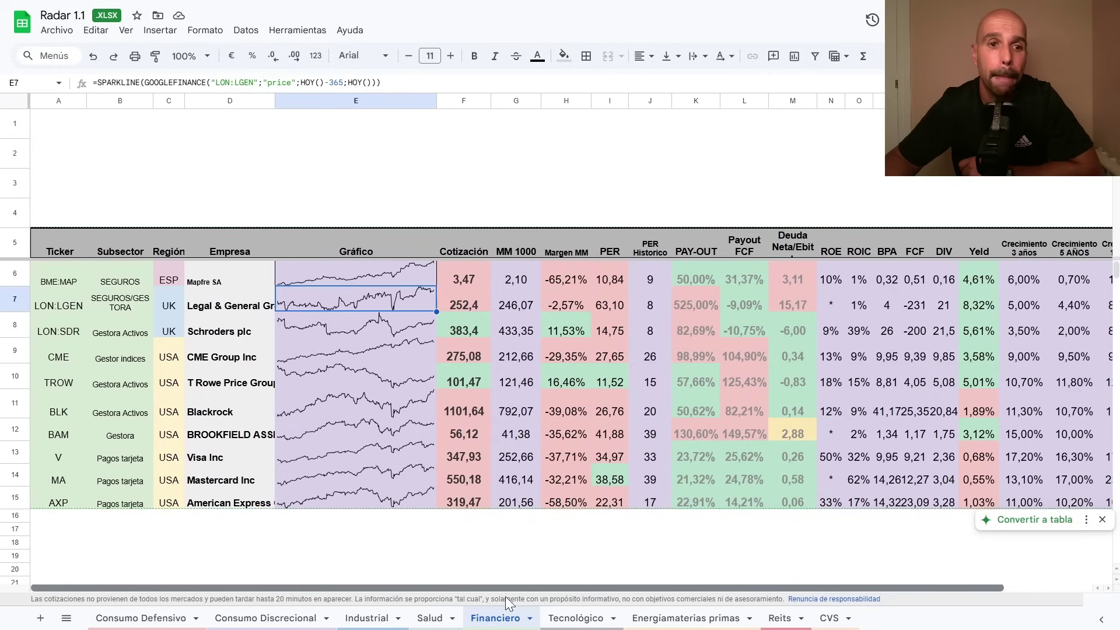
Compare the one-year sparkline of Schroders with that of Legal & General
left_click(408, 330)
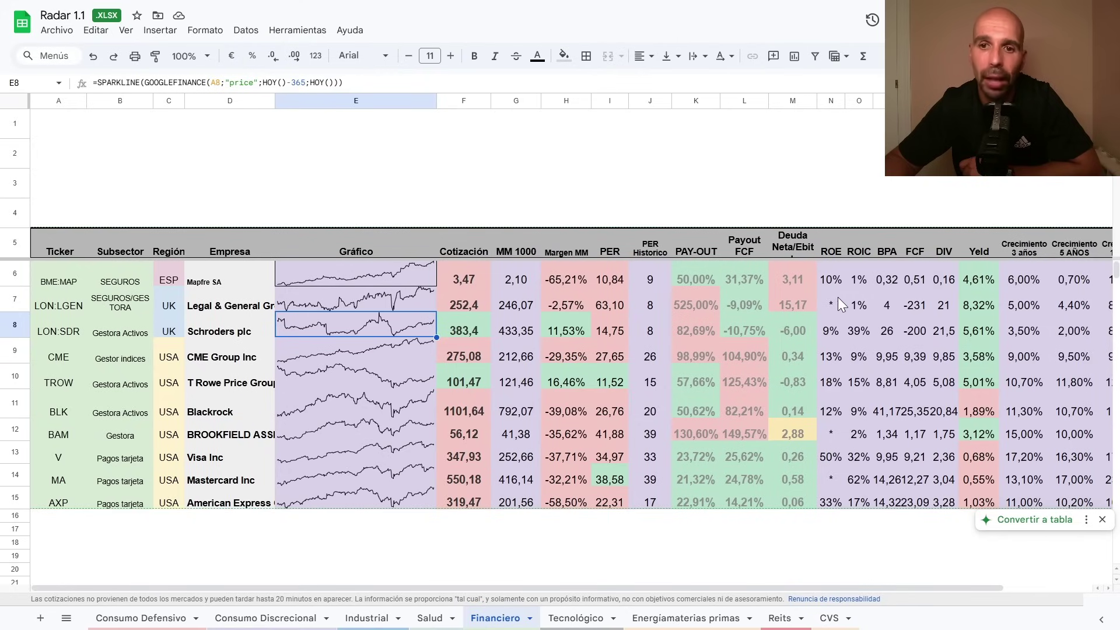
left_click(399, 301)
left_click(406, 330)
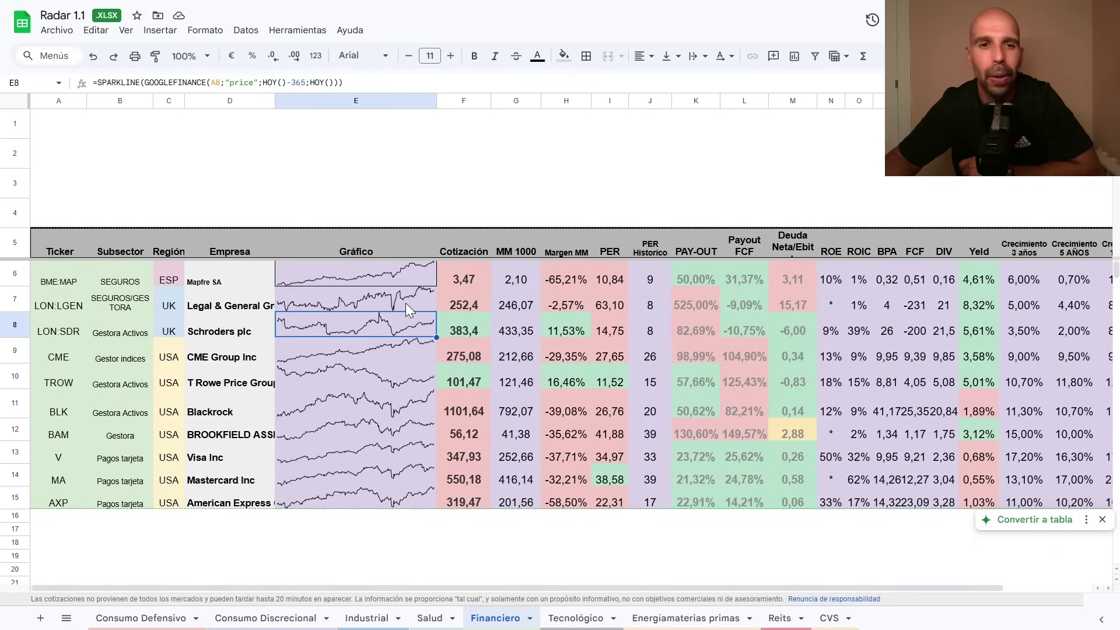
left_click(405, 303)
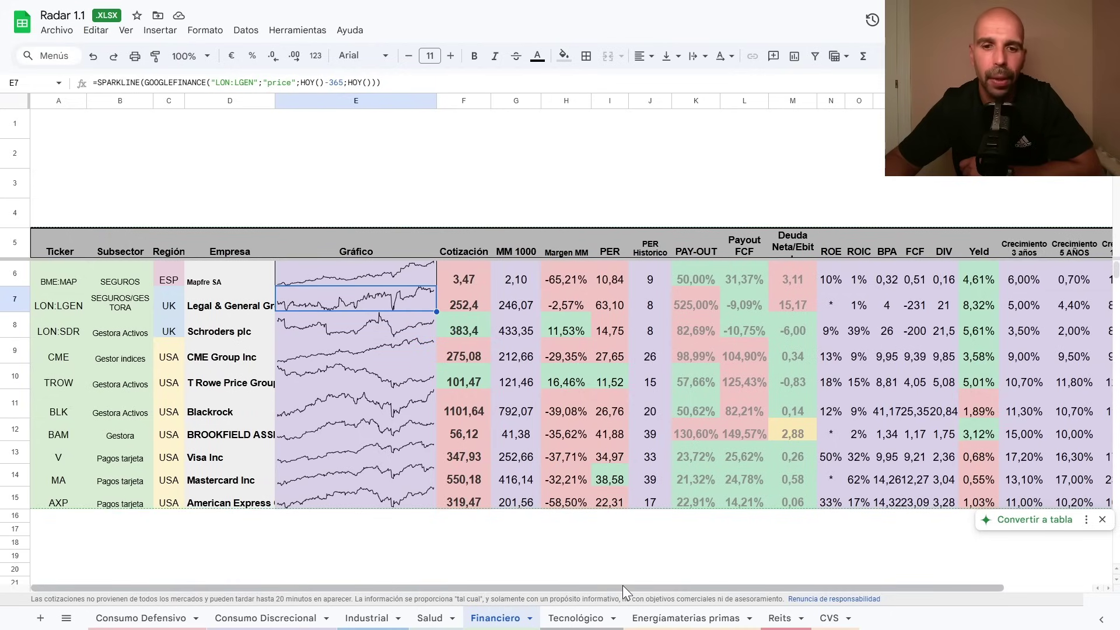
Look over the Financiero companies from Mapfre to American Express, across to the estimated 5-year yield
left_click_drag(623, 586, 644, 604)
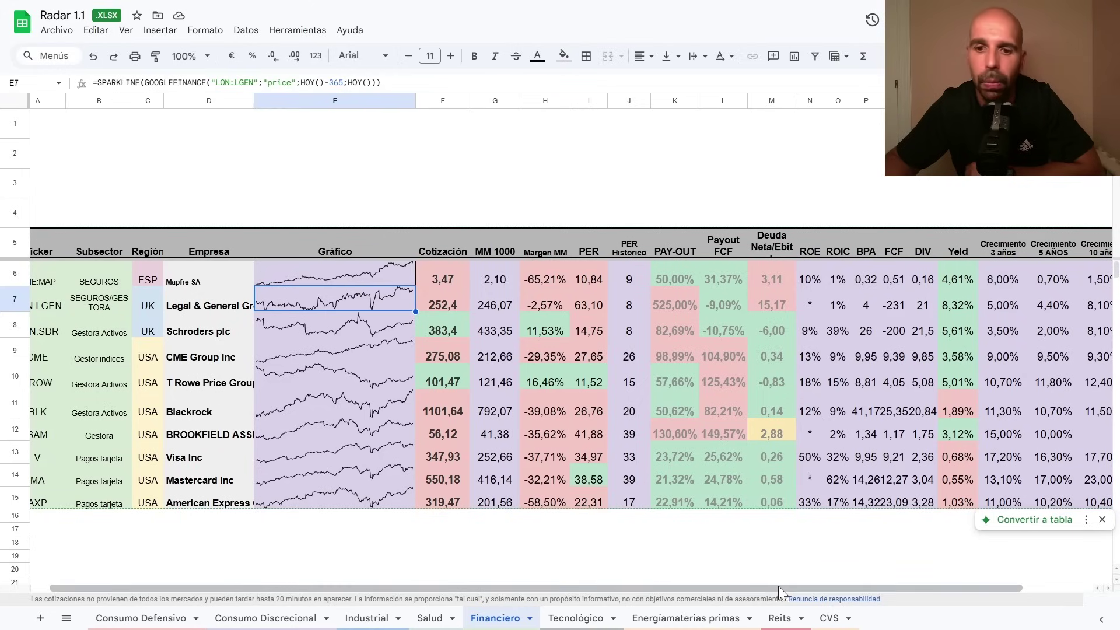
left_click_drag(778, 585, 861, 573)
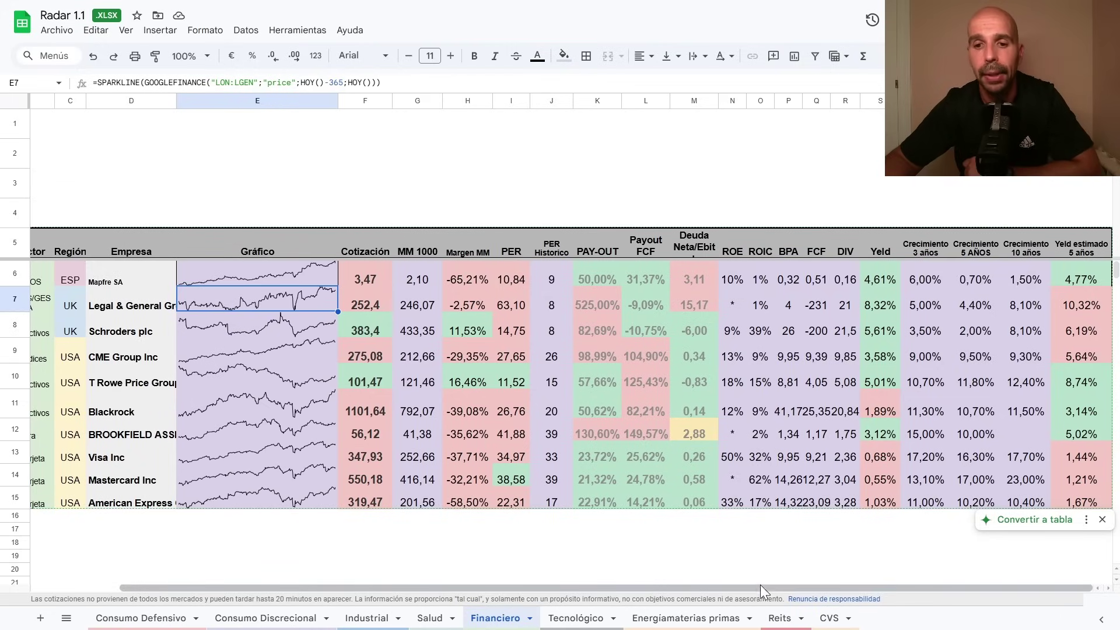
left_click_drag(764, 586, 670, 594)
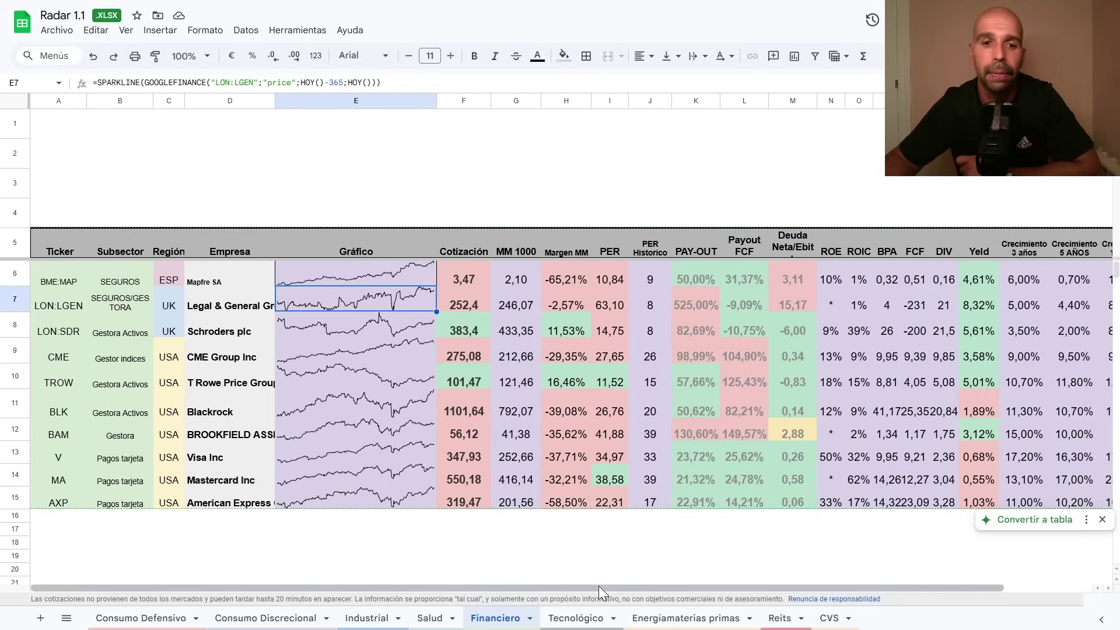
mouse_move(599, 585)
left_mouse_down()
mouse_move(643, 583)
mouse_move(573, 588)
left_mouse_up()
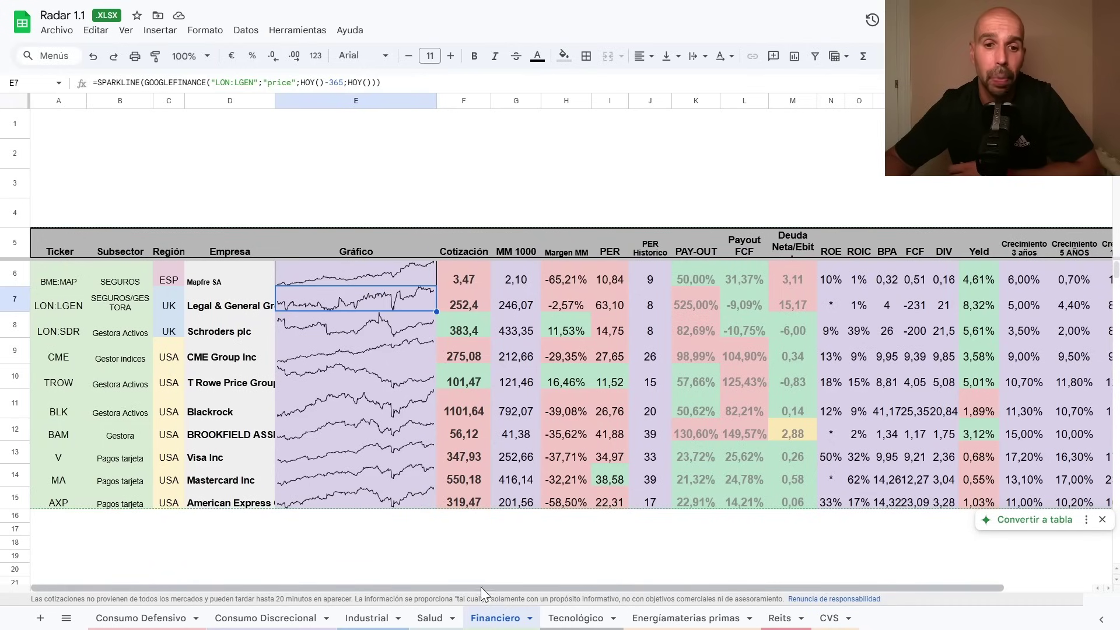
Review the Financiero companies from the price and valuation columns across to the growth columns and the estimated 5-year yield
mouse_move(496, 587)
left_mouse_down()
mouse_move(572, 589)
mouse_move(484, 591)
left_mouse_up()
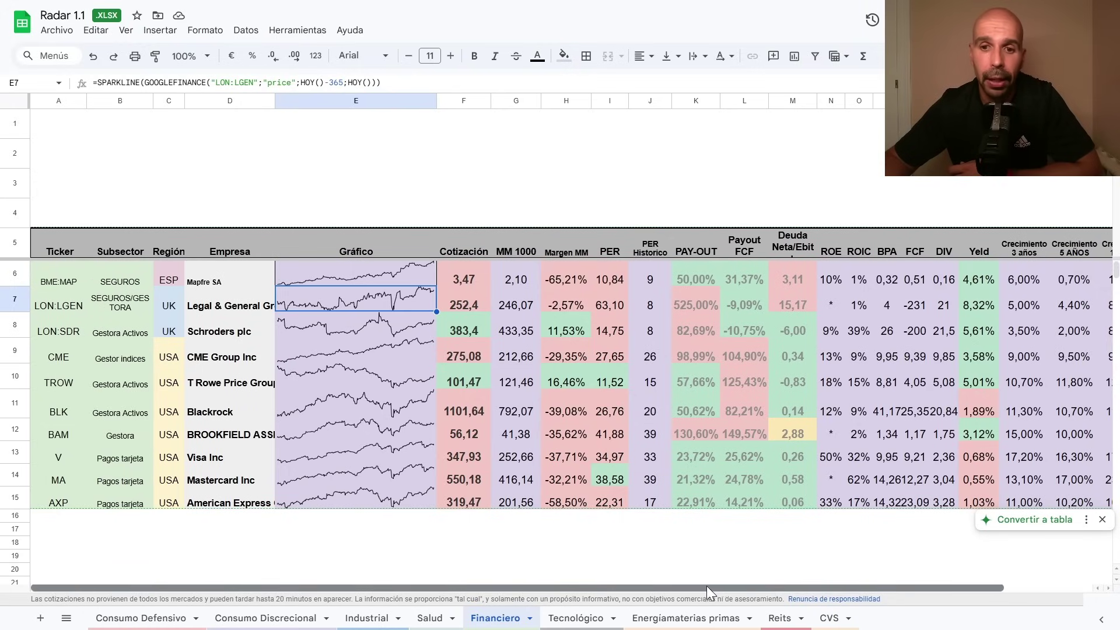
left_click_drag(706, 585, 658, 577)
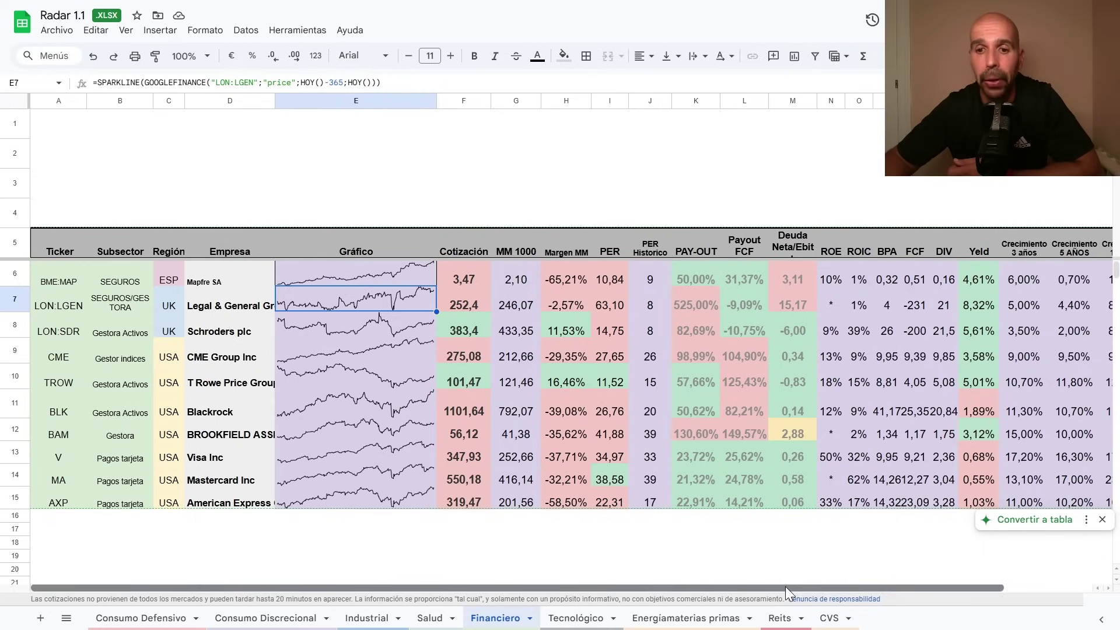
left_click_drag(785, 586, 763, 593)
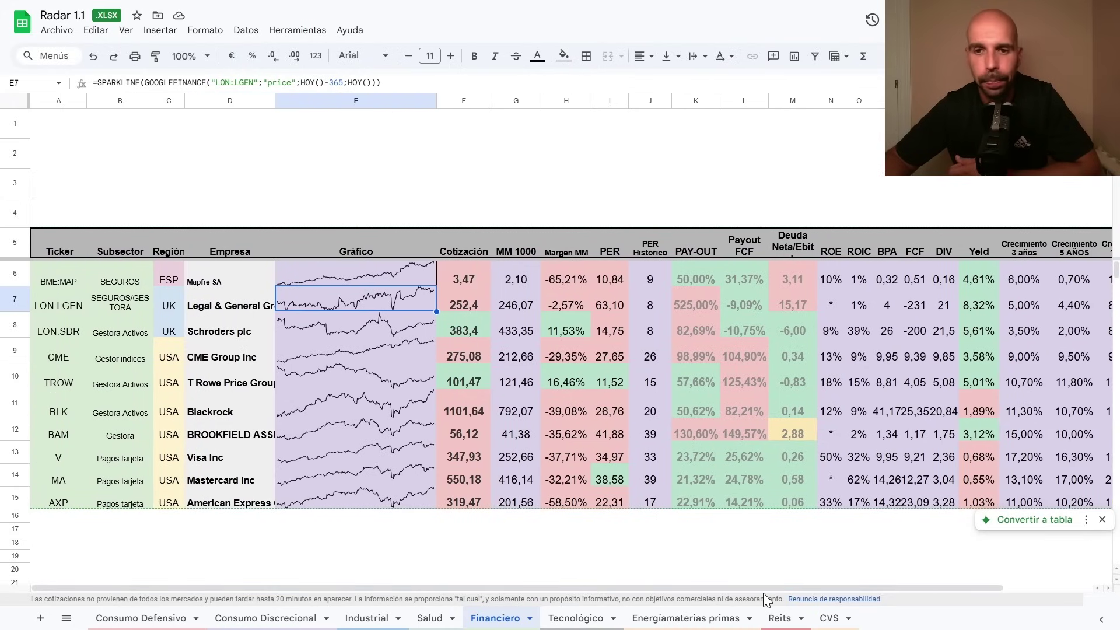
left_click_drag(745, 588, 968, 594)
left_click(935, 583)
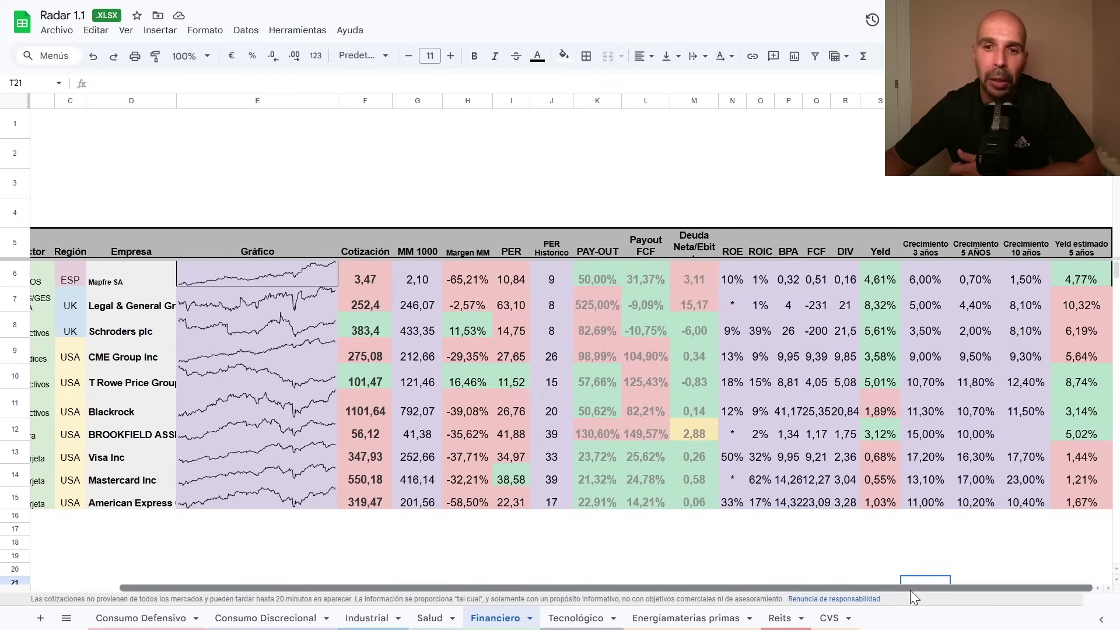
left_click_drag(938, 588, 744, 564)
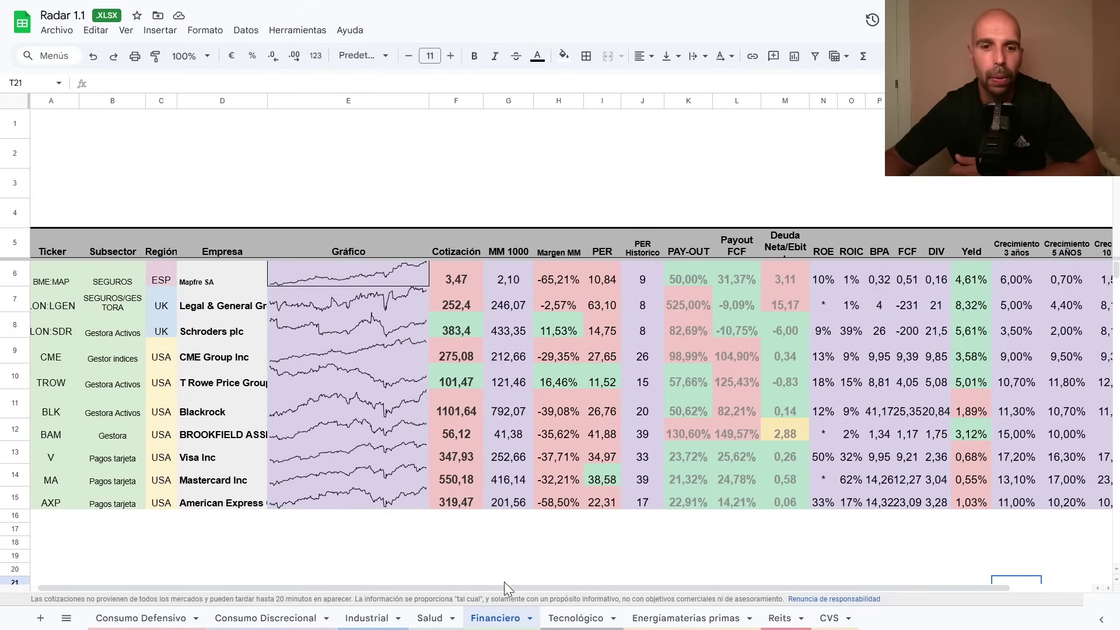
left_click_drag(548, 585, 478, 589)
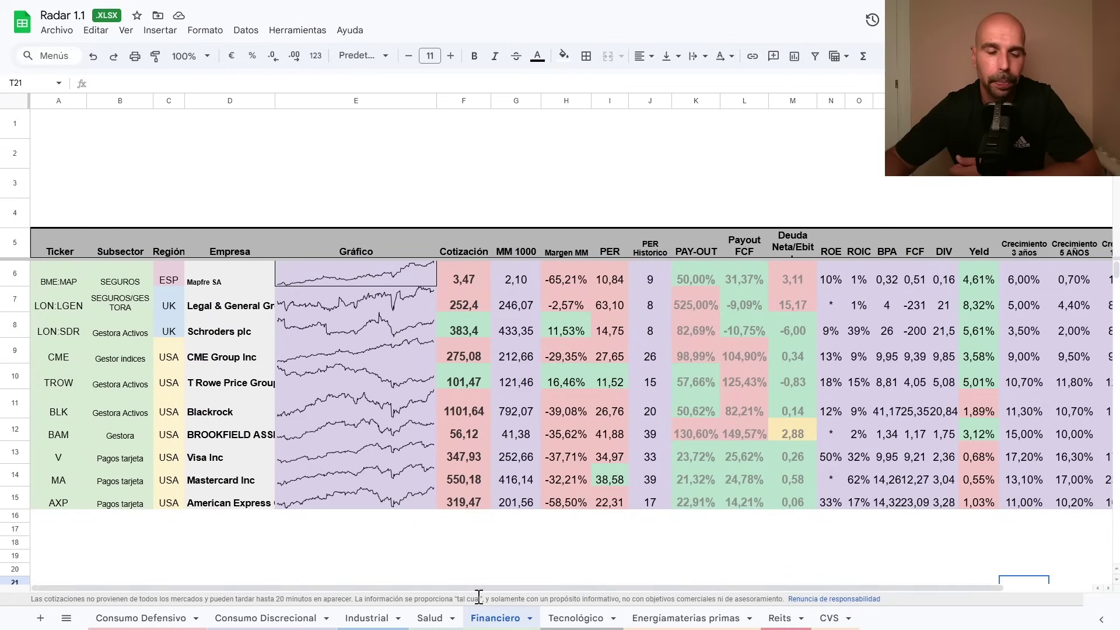
Open the Tecnológico sheet and look over its companies from Verizon to ASML, across to the estimated 5-year yield
left_click(594, 622)
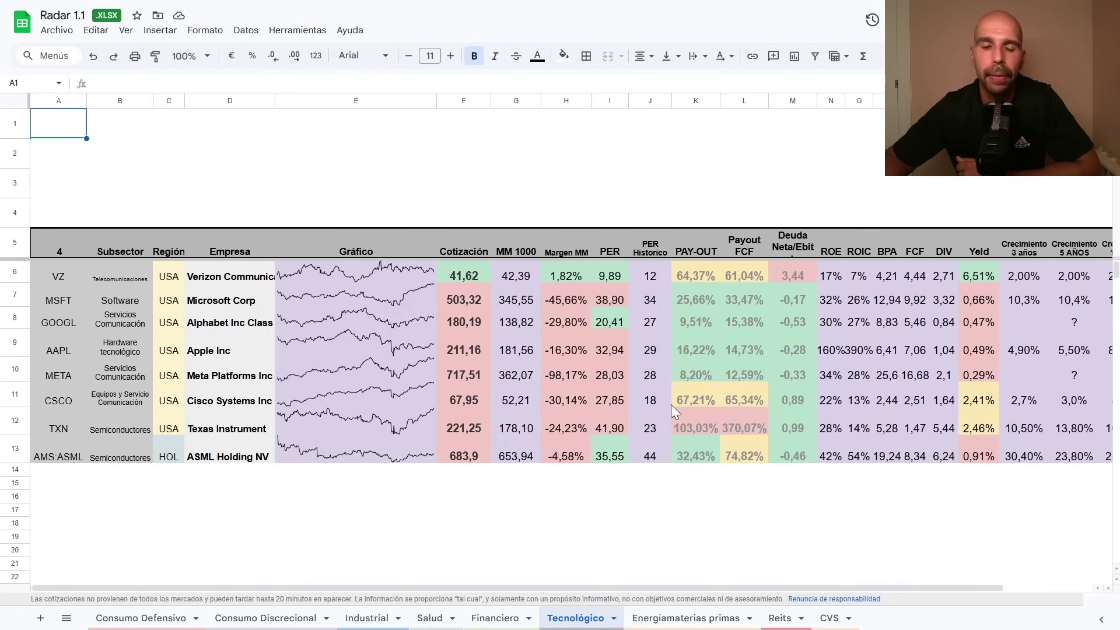
left_click_drag(630, 589, 606, 587)
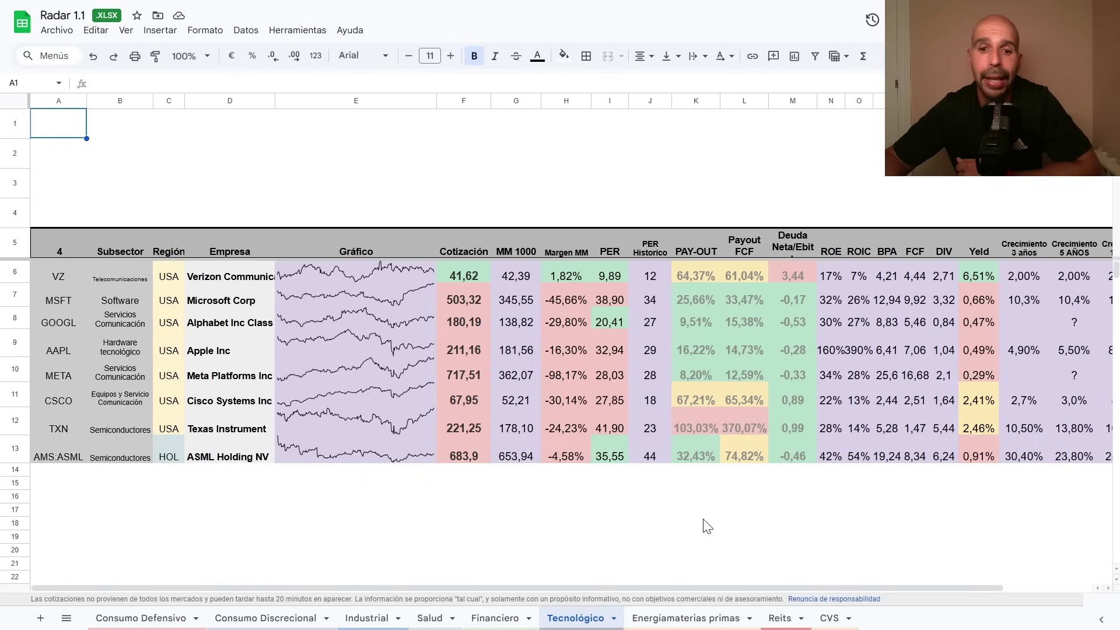
left_click_drag(745, 586, 839, 587)
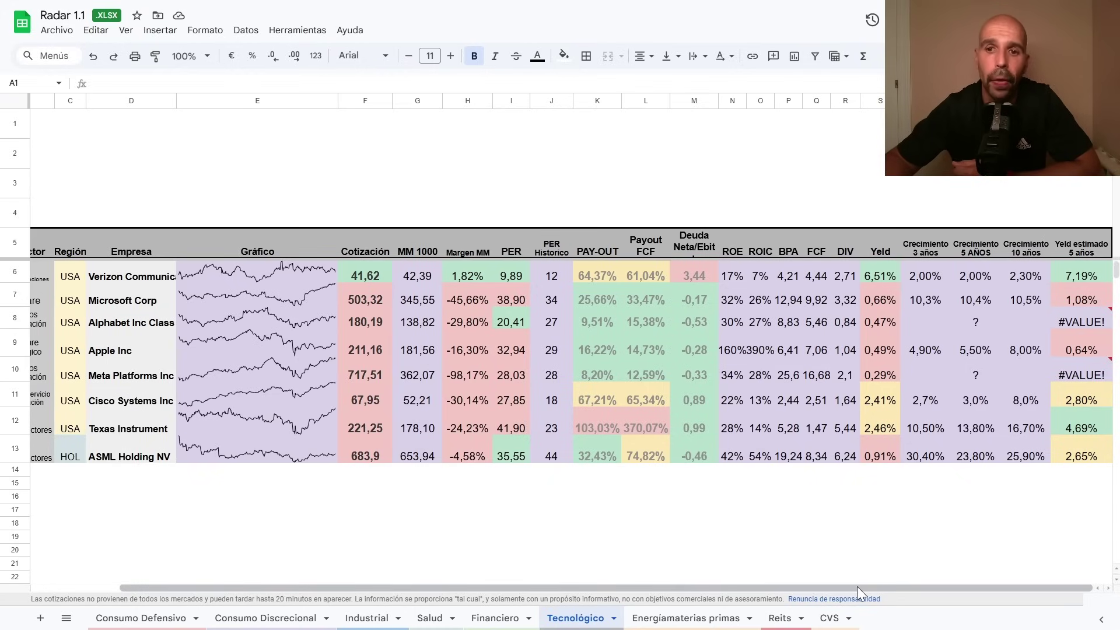
mouse_move(857, 586)
left_mouse_down()
mouse_move(735, 583)
mouse_move(881, 581)
mouse_move(825, 589)
mouse_move(871, 590)
left_mouse_up()
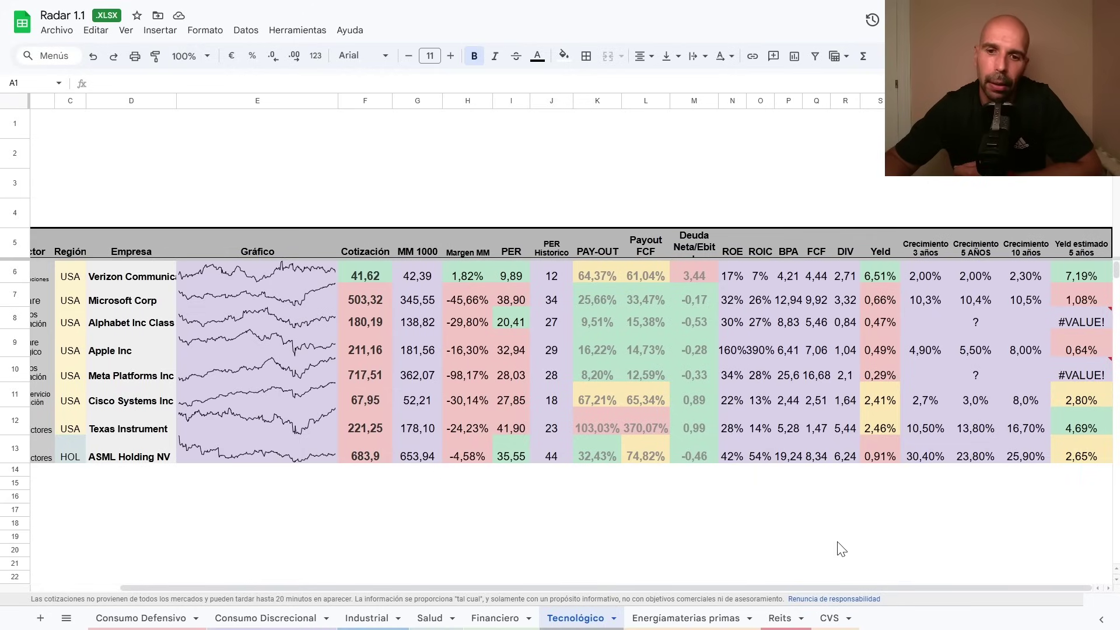
left_click_drag(835, 592, 758, 594)
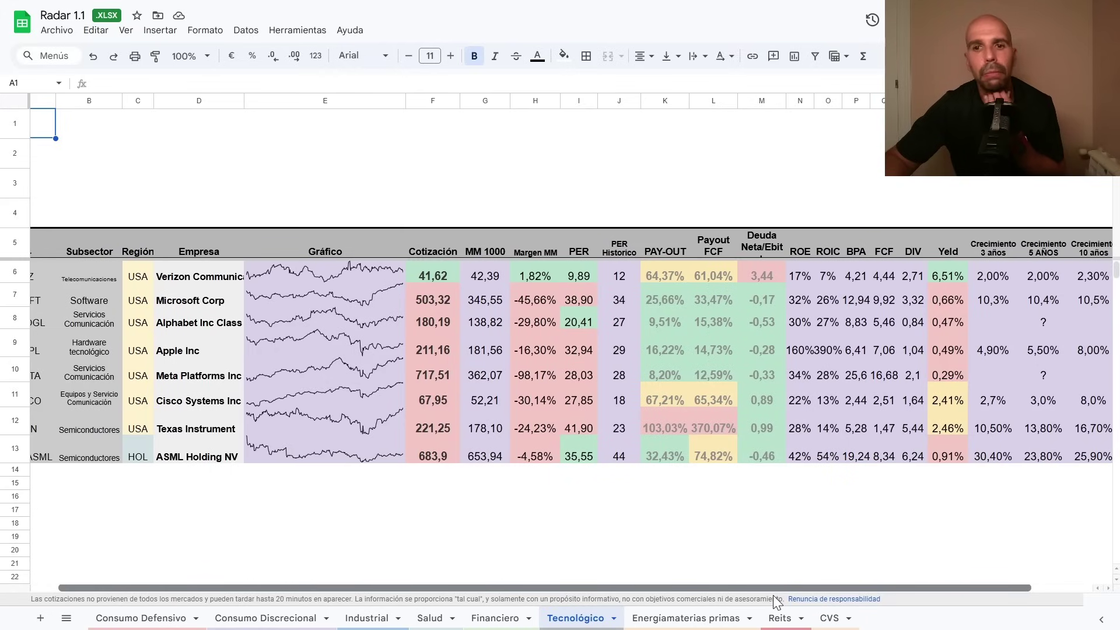
left_click_drag(773, 597, 718, 617)
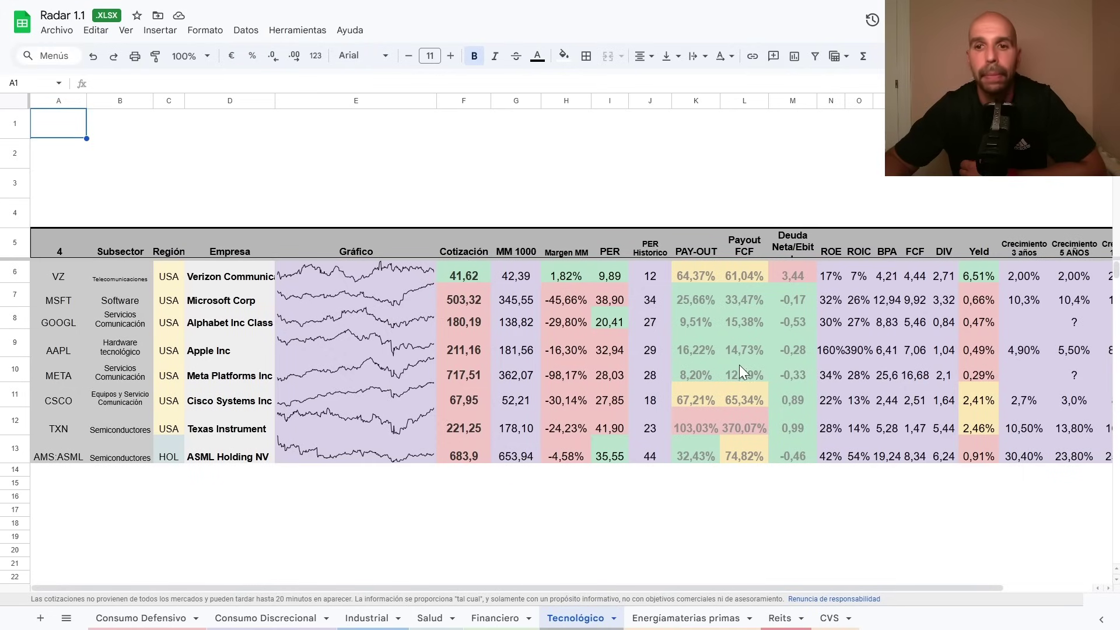
mouse_move(720, 587)
left_mouse_down()
mouse_move(834, 587)
mouse_move(711, 595)
left_mouse_up()
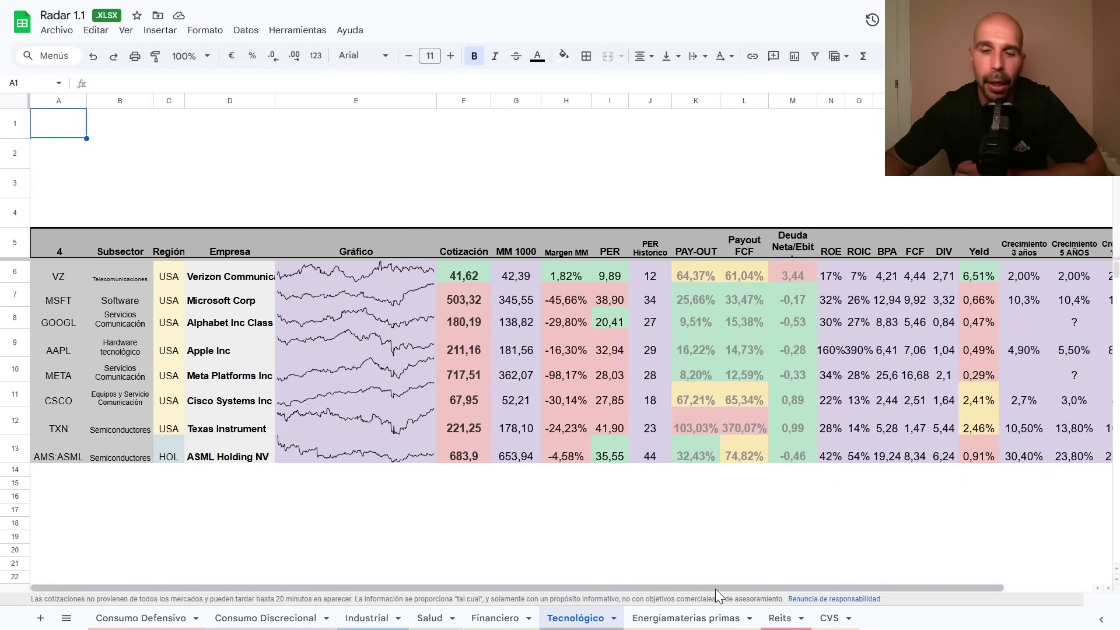
Examine the Tecnológico companies' payout, current yield and 3-, 5- and 10-year growth columns, including the Texas Instrument row
left_click_drag(727, 586, 824, 582)
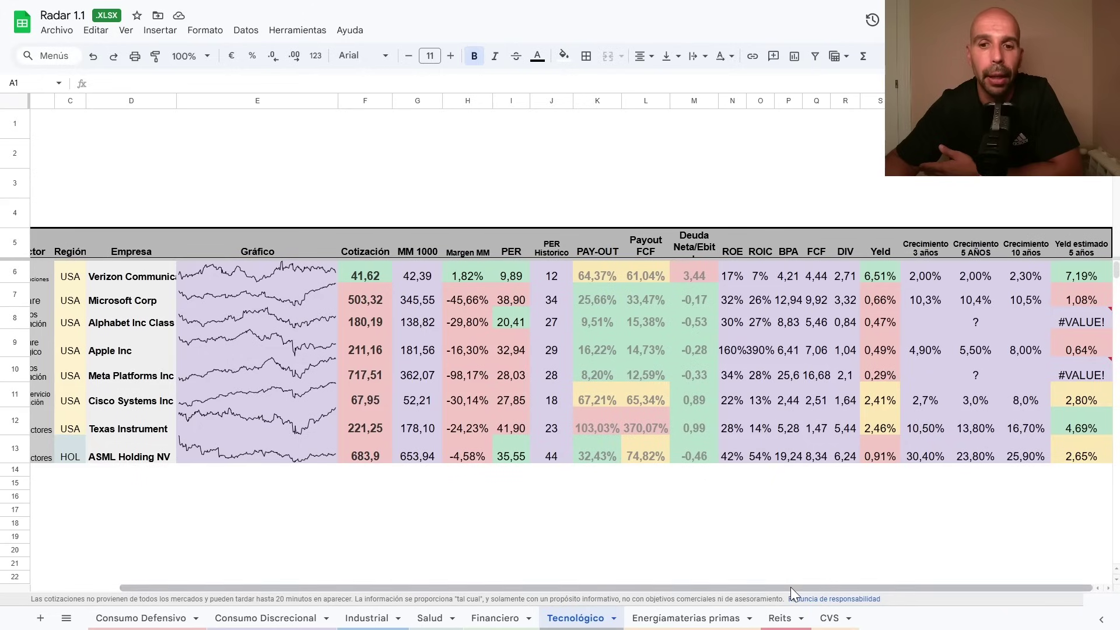
left_click_drag(781, 588, 692, 604)
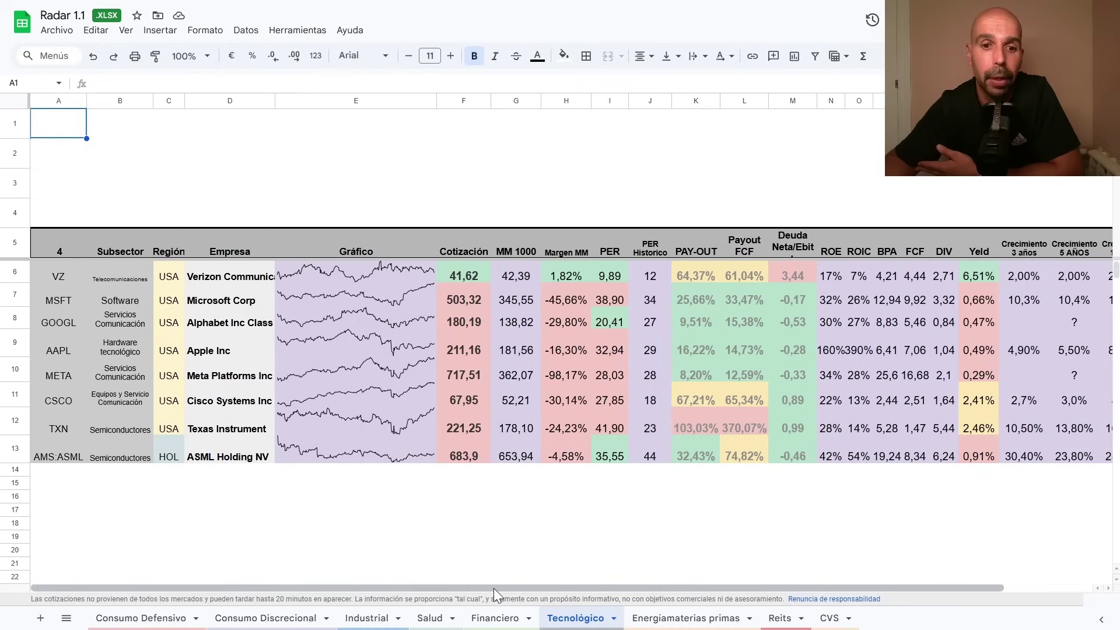
left_click_drag(501, 585, 540, 588)
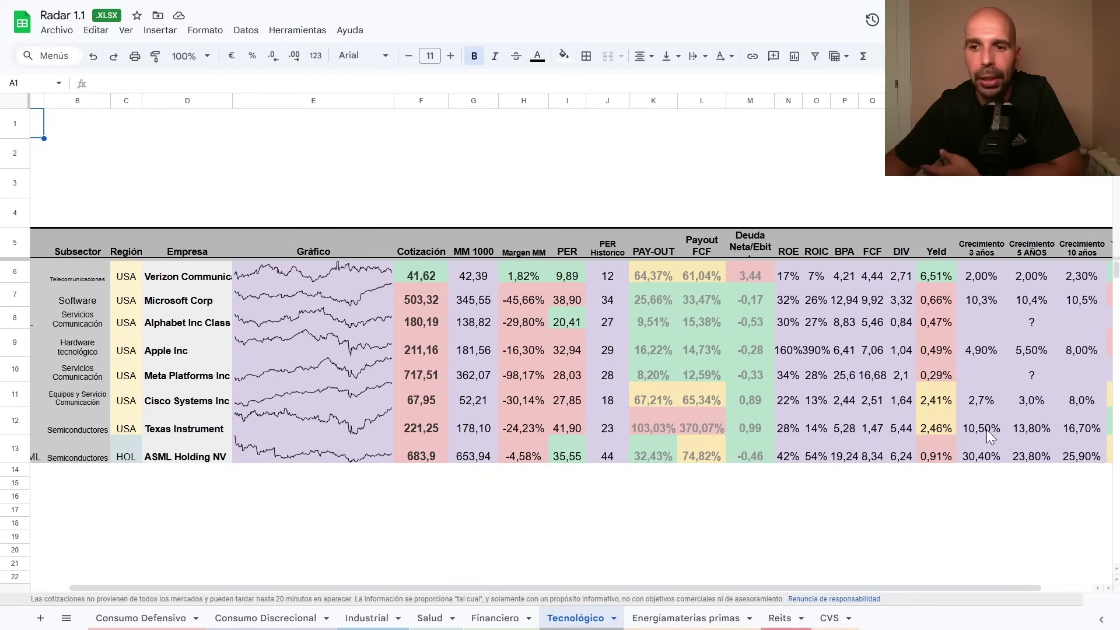
left_click_drag(805, 587, 905, 612)
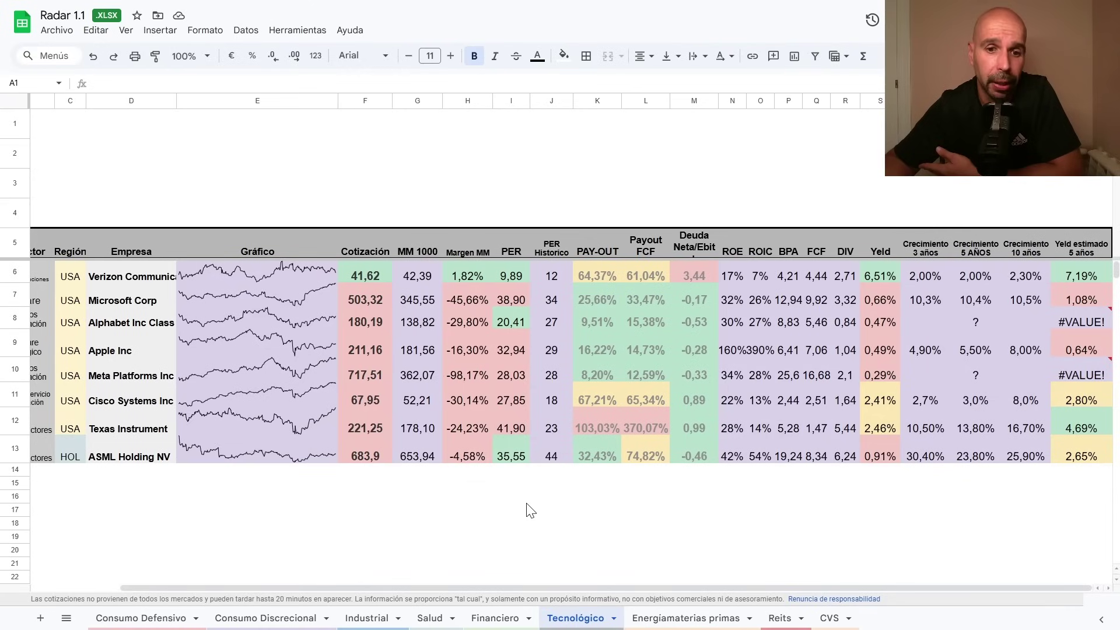
left_click_drag(579, 588, 553, 563)
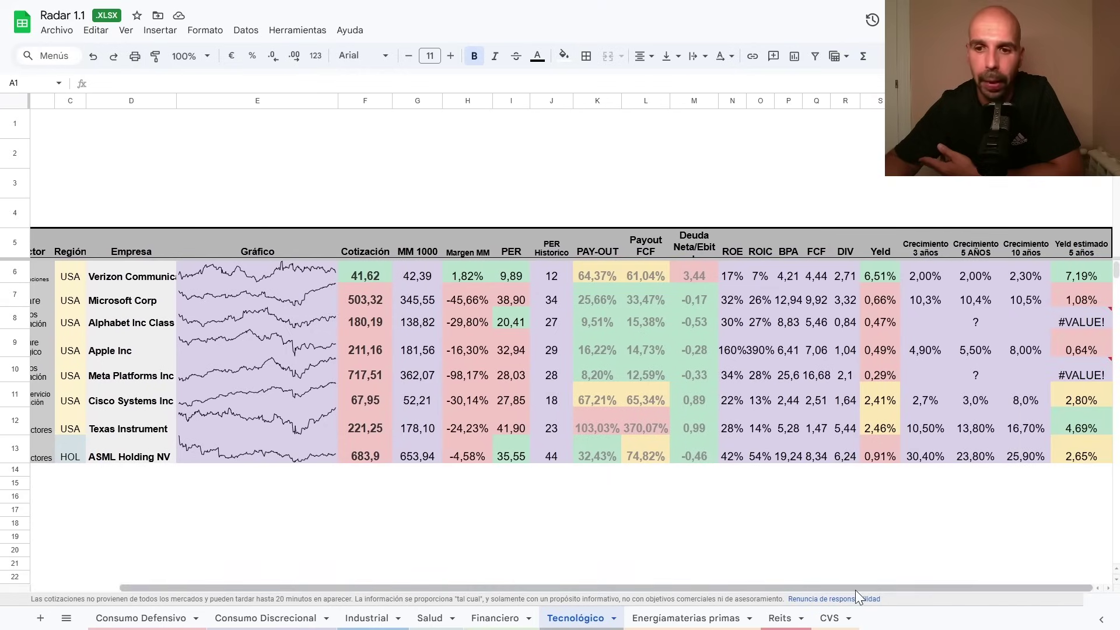
Compare the Tecnológico companies' estimated 5-year yields with their prices, PER and current yields
left_click_drag(863, 585, 801, 591)
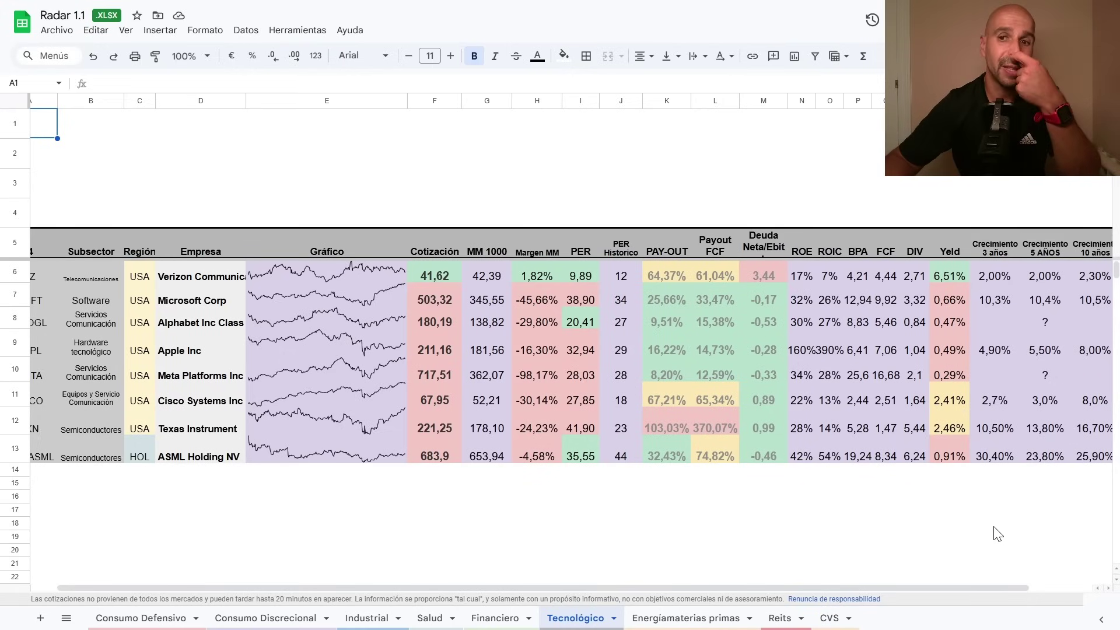
left_click_drag(879, 587, 950, 588)
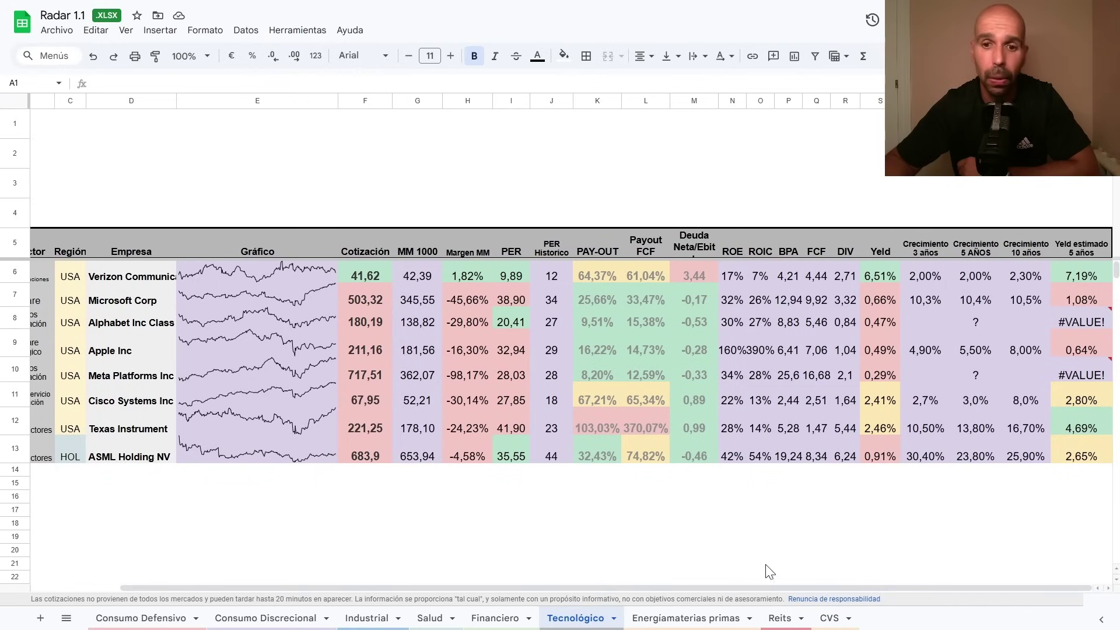
left_click_drag(816, 585, 684, 585)
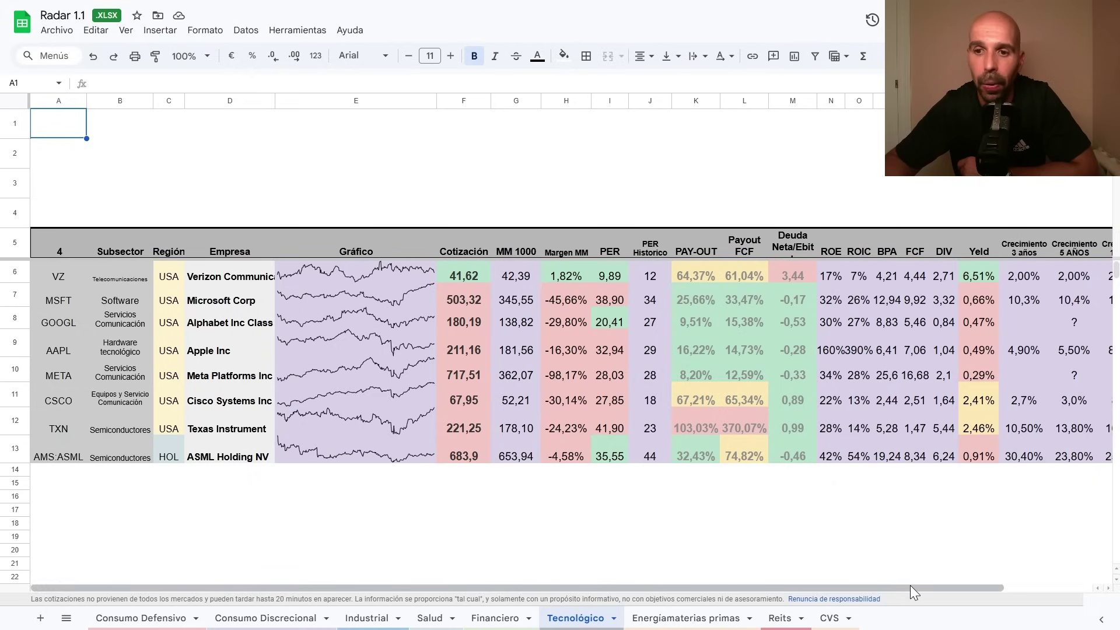
left_click_drag(910, 586, 1014, 582)
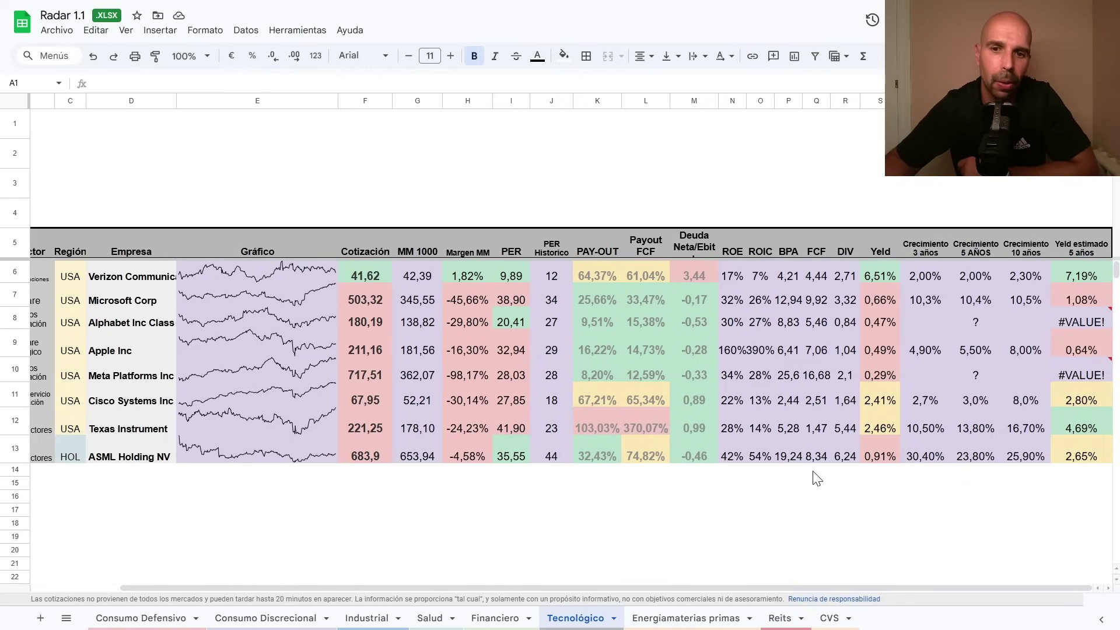
left_click_drag(768, 586, 640, 594)
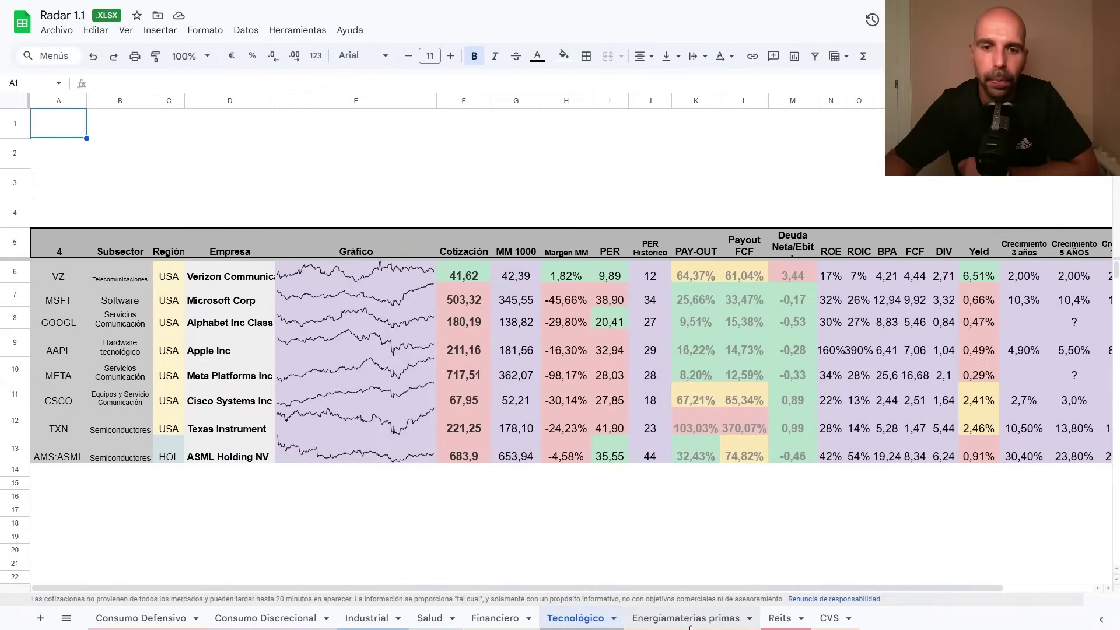
Open the Energíamaterias primas sheet and compare the Cotización cells of Rio Tinto and Croda
left_click(708, 622)
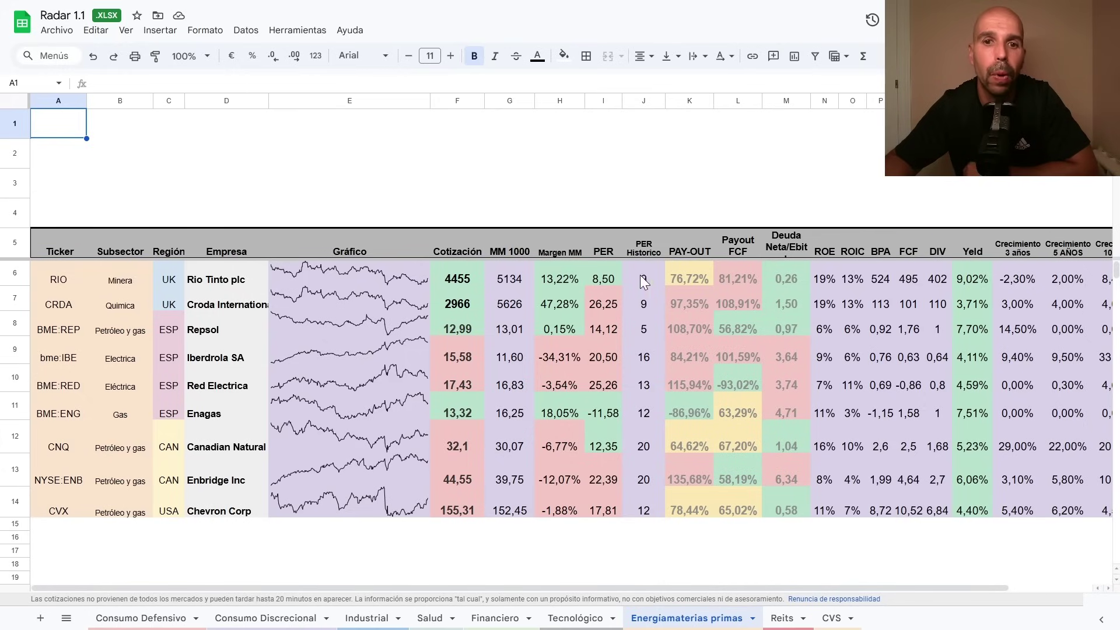
left_click(459, 283)
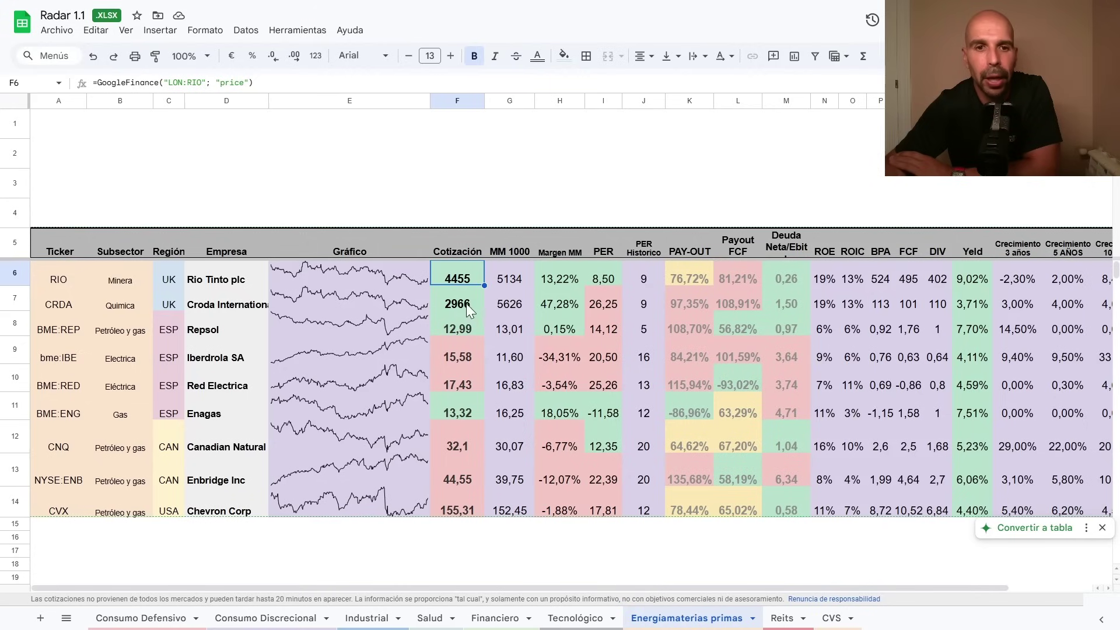
left_click(462, 302)
left_click(462, 277)
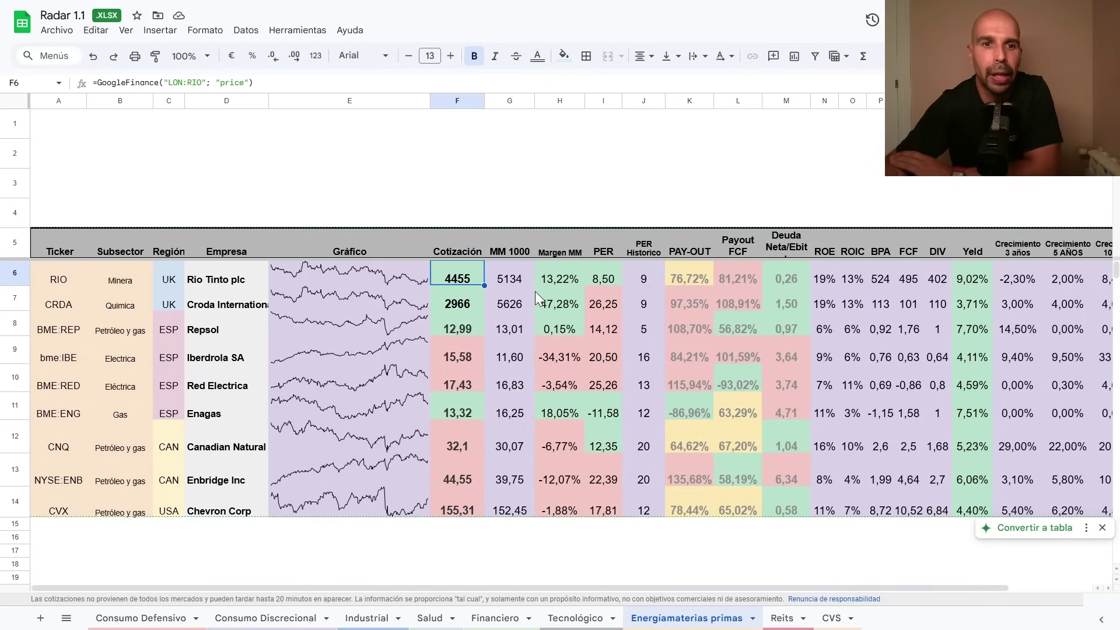
left_click(461, 302)
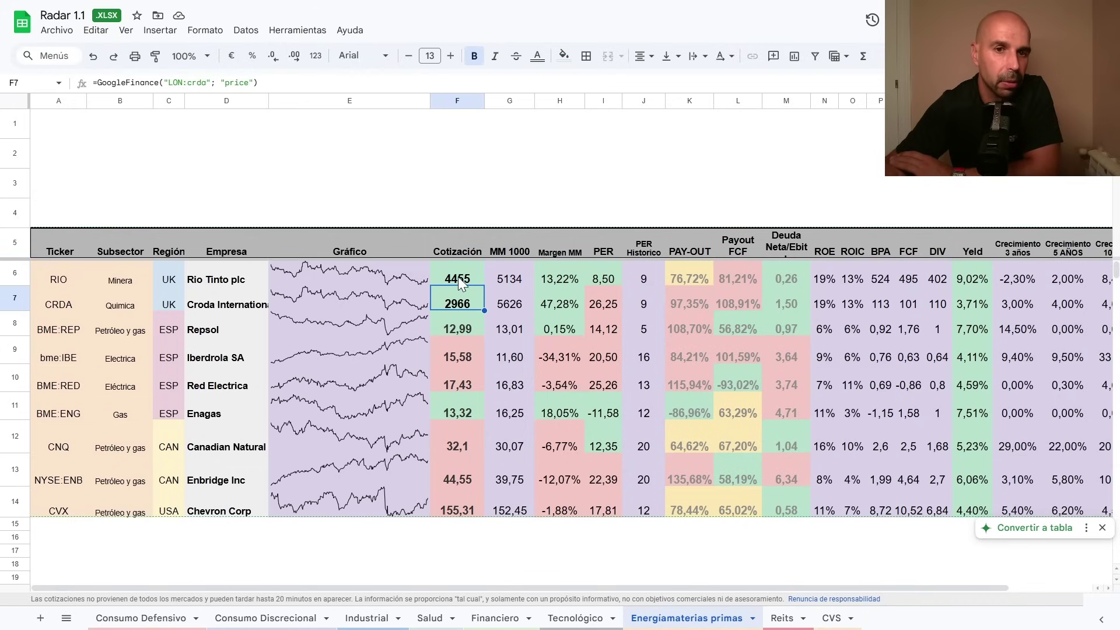
left_click(462, 280)
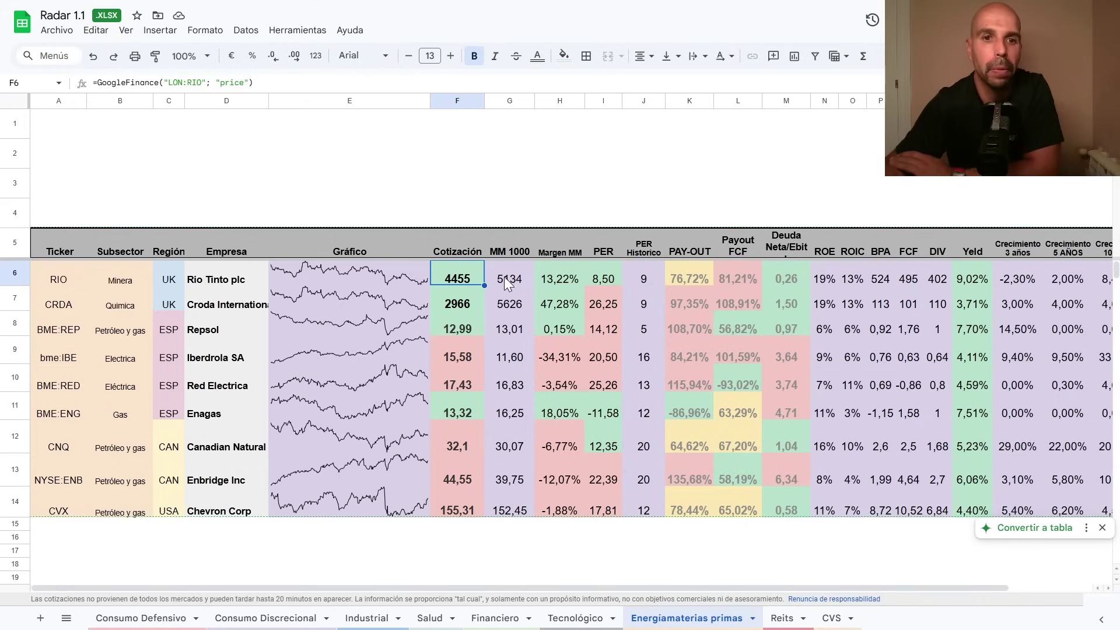
left_click(458, 306)
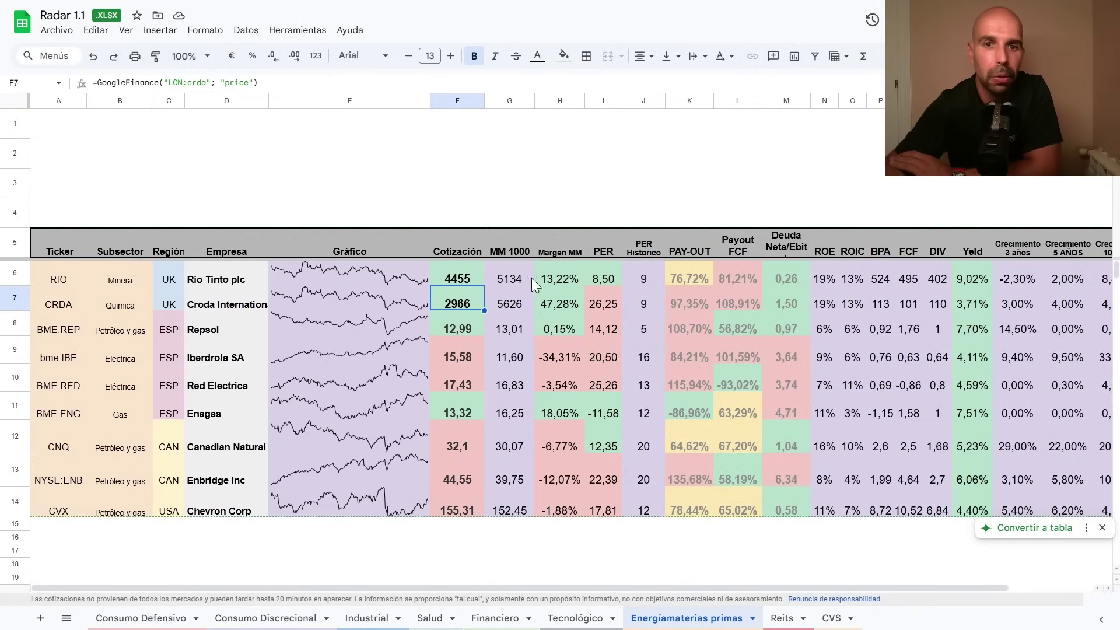
Compare Rio Tinto's current PER with its historical PER
left_click(602, 279)
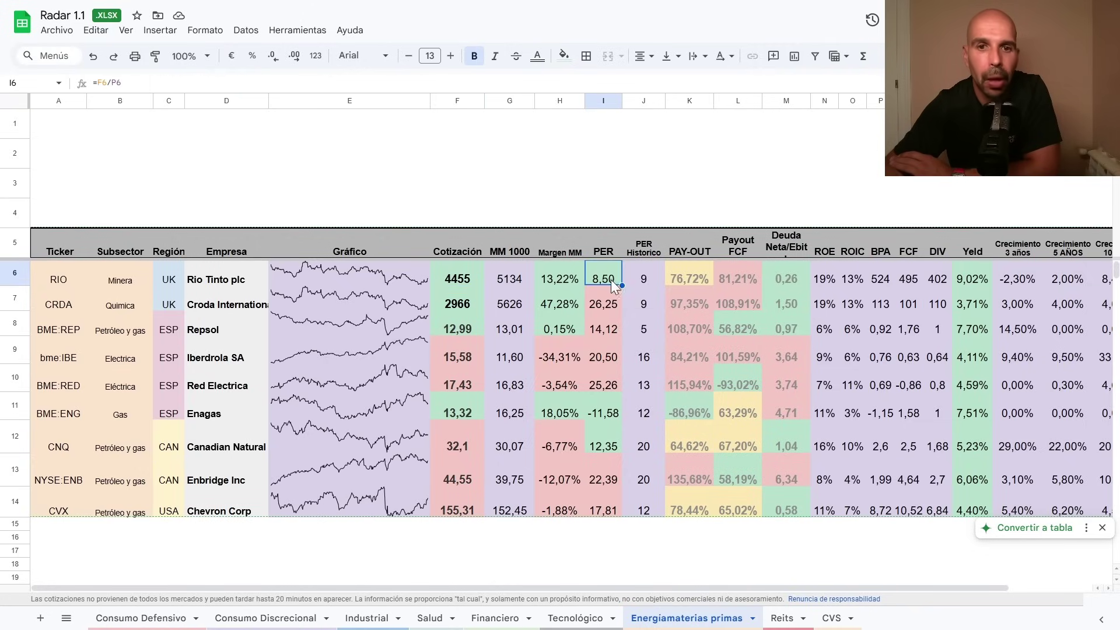
left_click(652, 277)
left_click(606, 277)
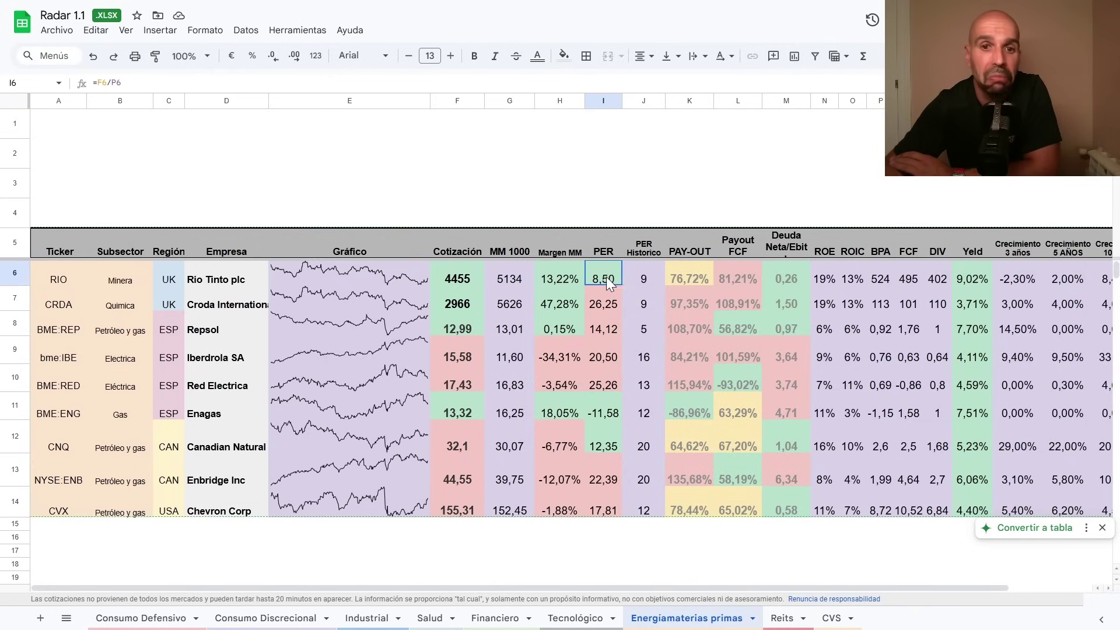
left_click(643, 278)
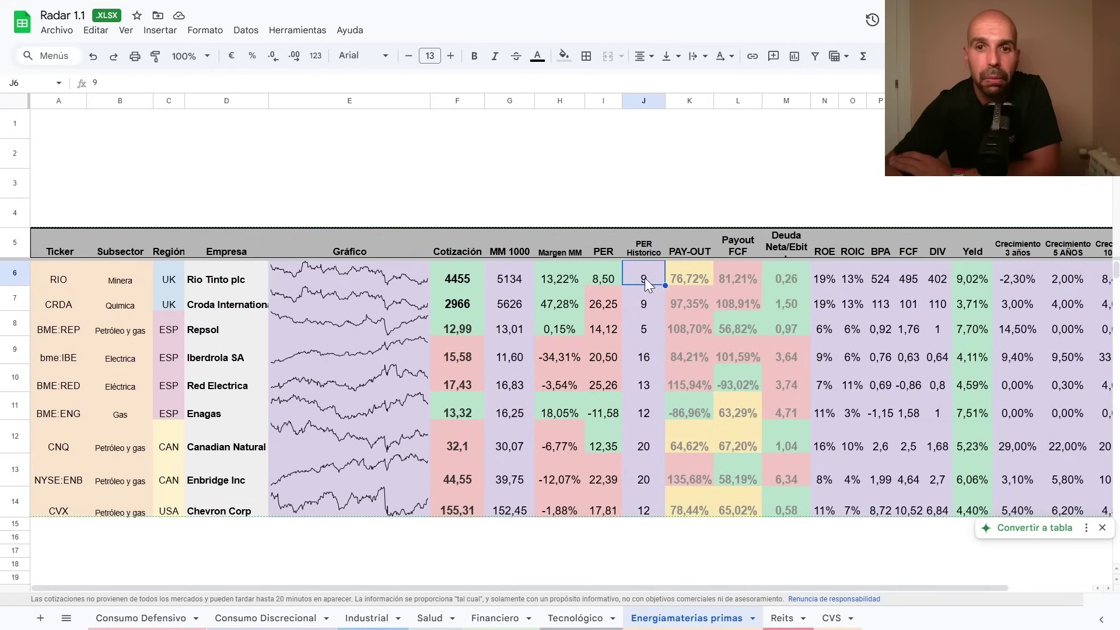
Inspect Rio Tinto's PAY-OUT, Payout FCF and net debt to EBITDA cells
left_click(694, 276)
left_click(732, 277)
left_click(683, 280)
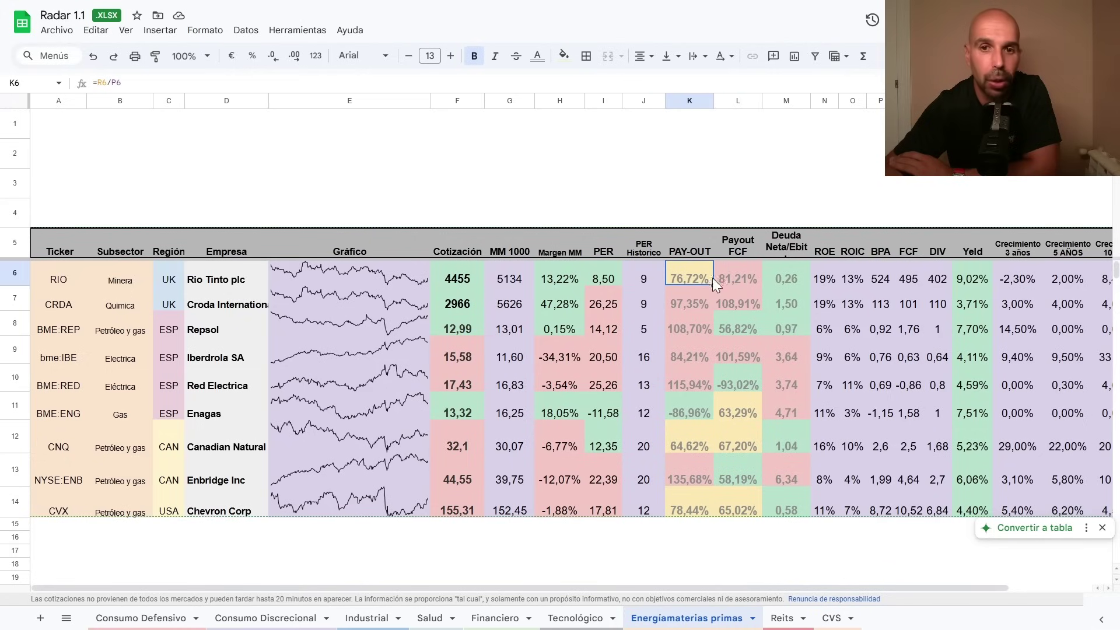
left_click(722, 276)
left_click(691, 280)
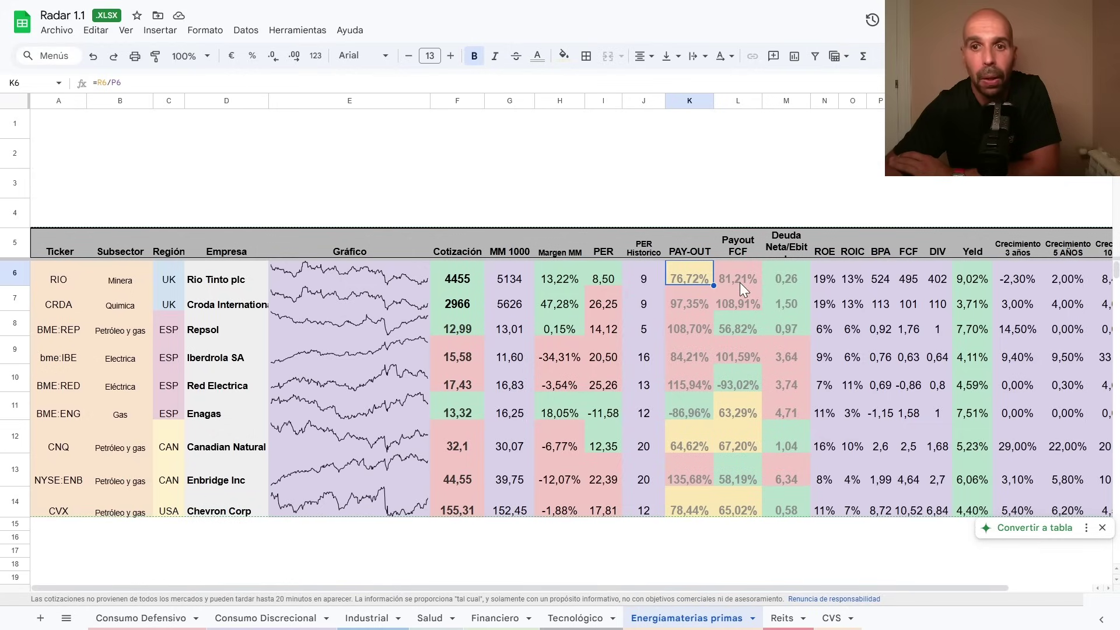
left_click(795, 274)
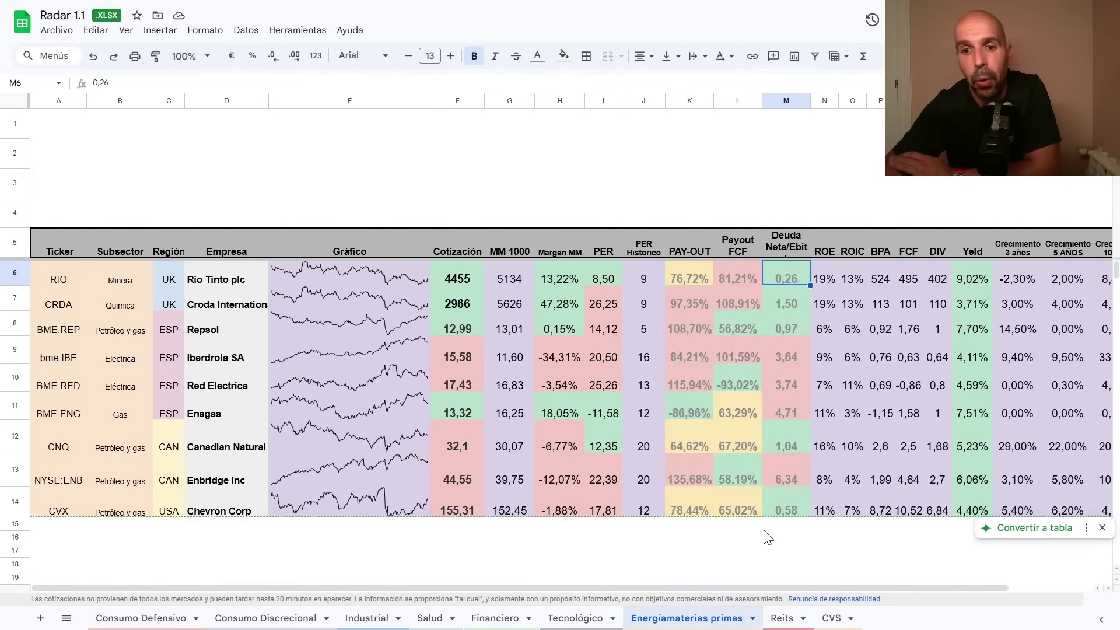
Review Rio Tinto's 3-, 5- and 10-year growth rates and its estimated 5-year yield
left_click_drag(819, 587, 895, 567)
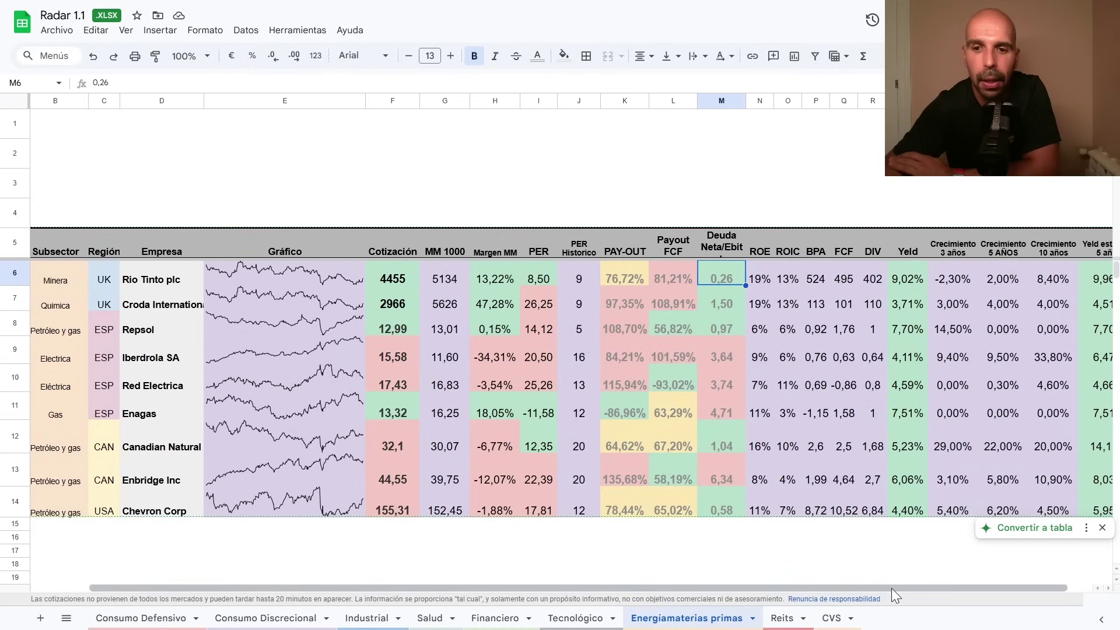
left_click_drag(892, 588, 948, 583)
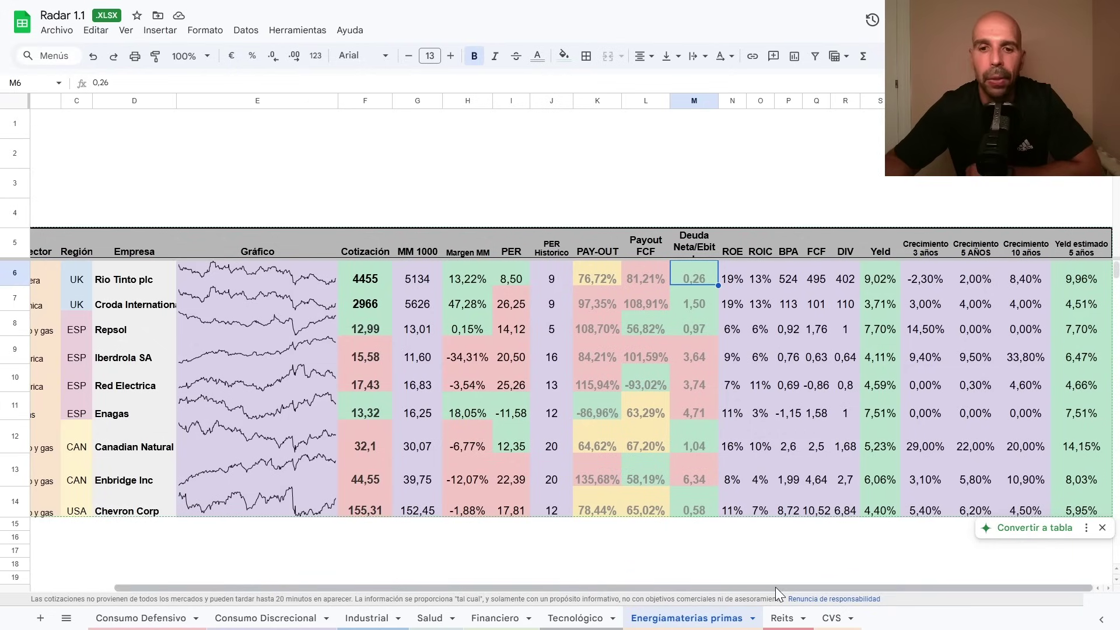
left_click_drag(775, 587, 684, 592)
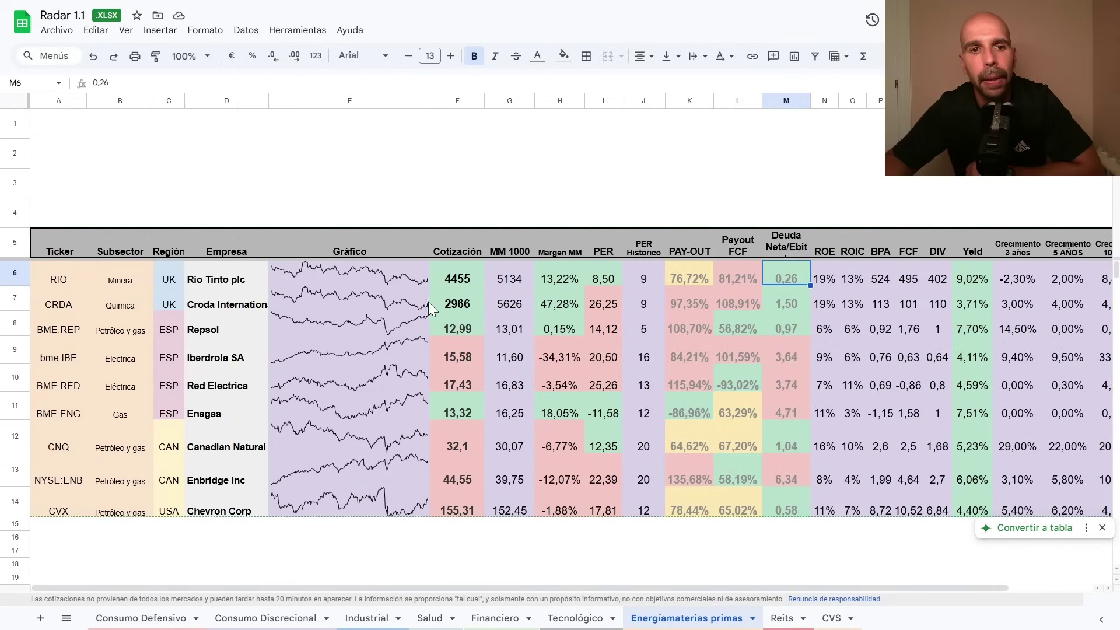
Correct the ticker in Croda's Gráfico sparkline formula in E7 to LON:CRDA
left_click(367, 298)
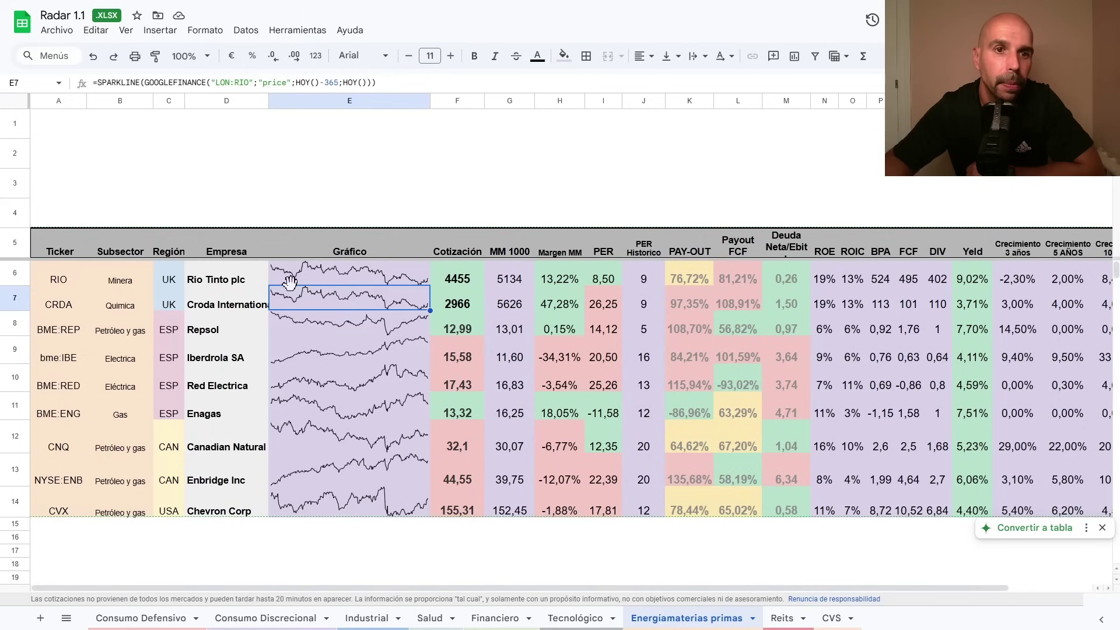
left_click(330, 278)
left_click(328, 293)
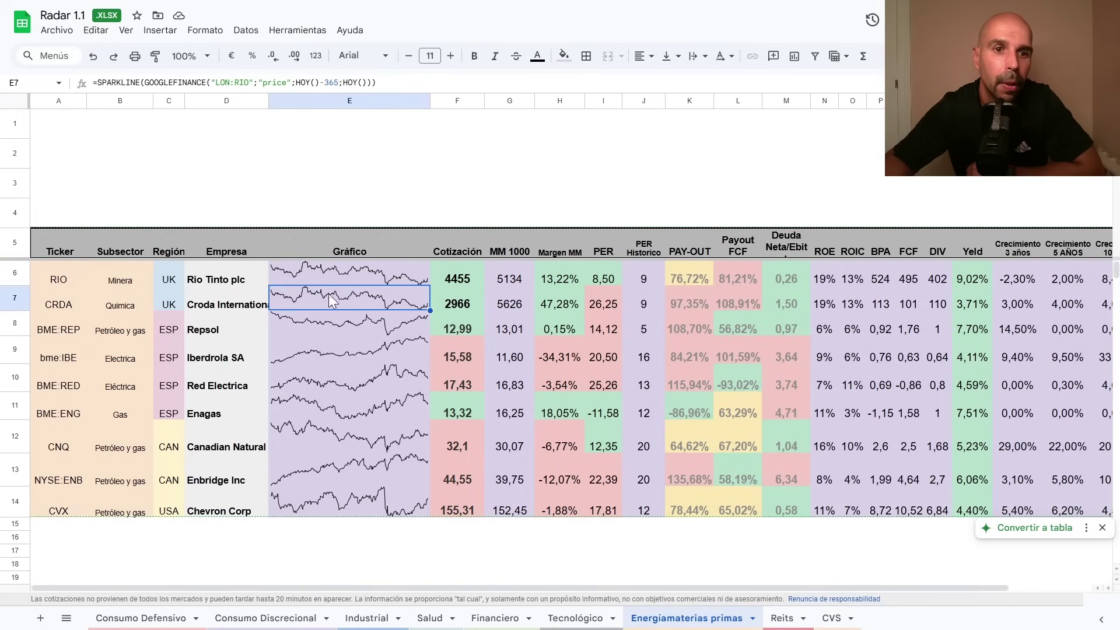
left_click(274, 83)
key("BackSpace")
key("BackSpace")
key("BackSpace")
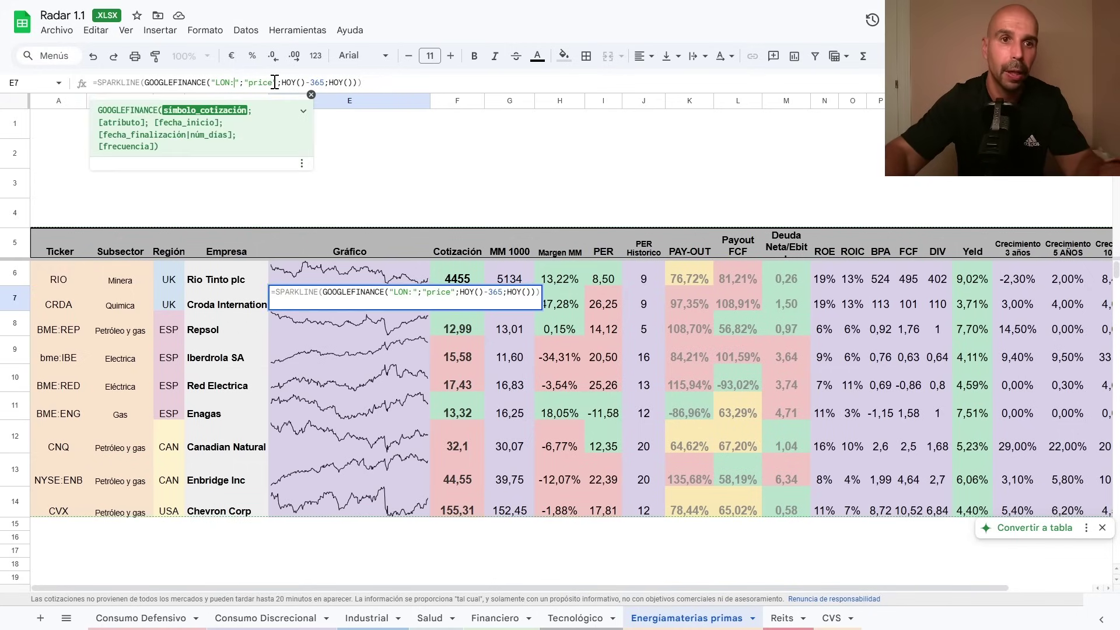
type("CRDA")
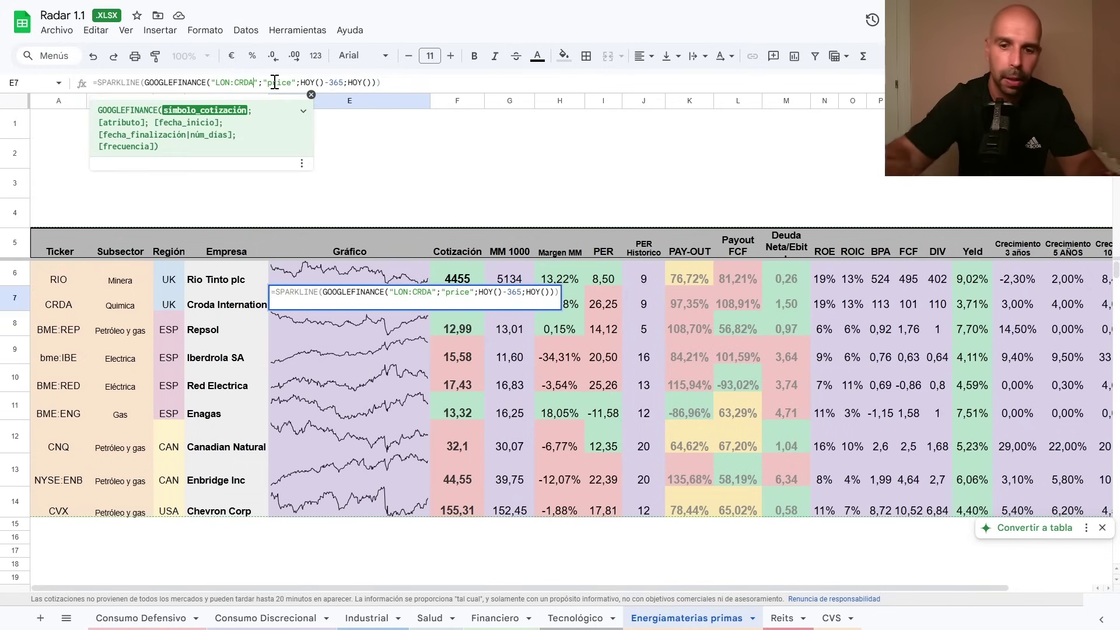
key("Return")
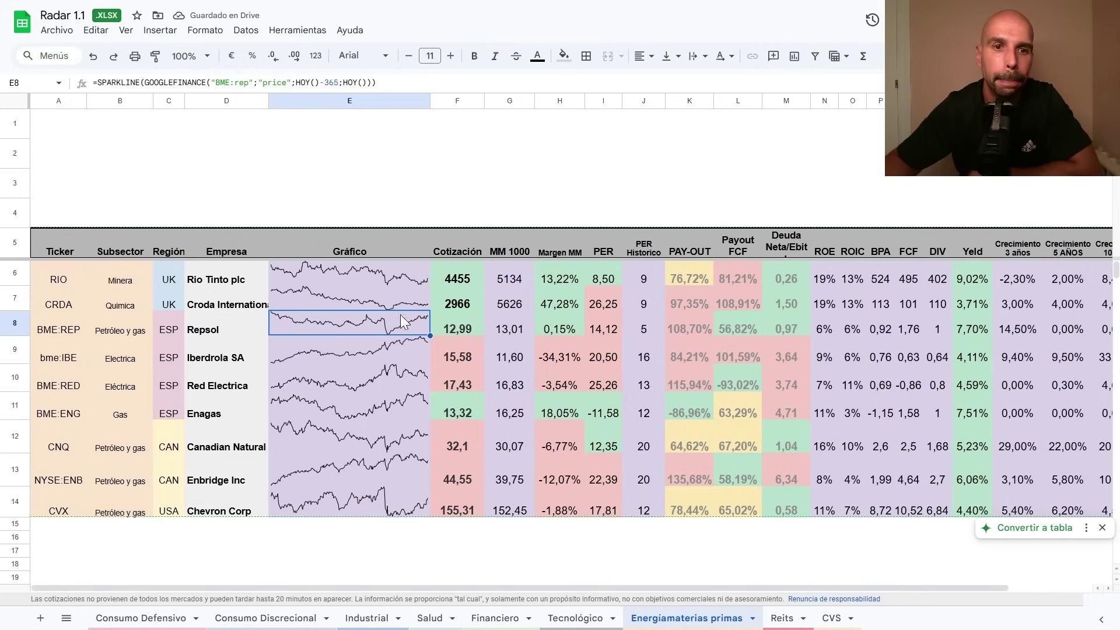
Check the ticker references in Croda's Gráfico, Cotización and MM 1000 formulas
left_click(385, 304)
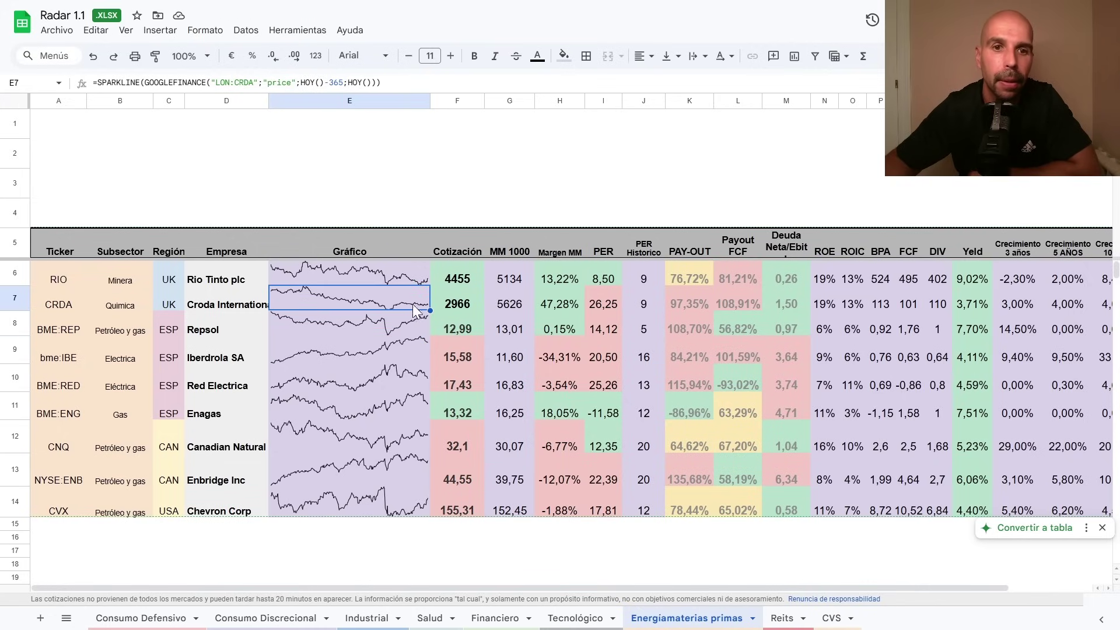
left_click(457, 300)
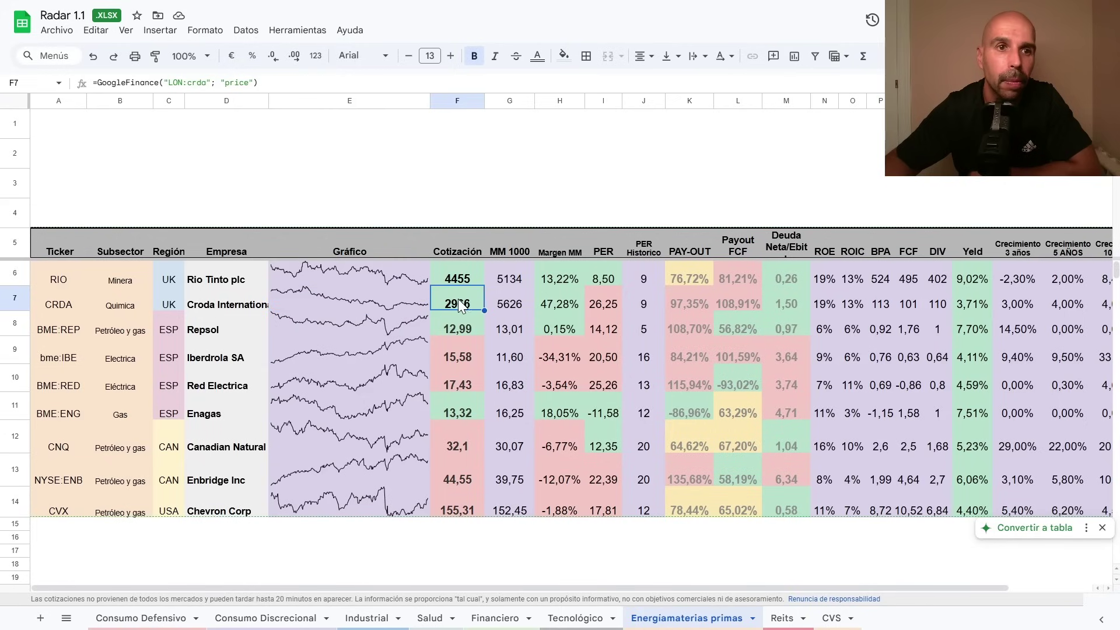
left_click(512, 304)
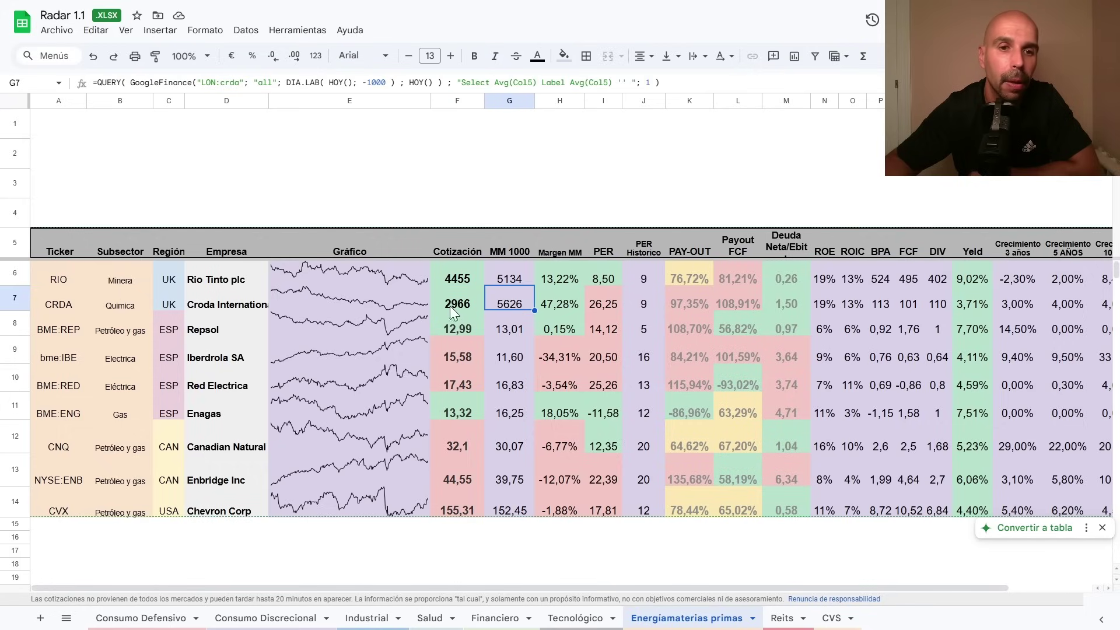
left_click(399, 302)
left_click(450, 302)
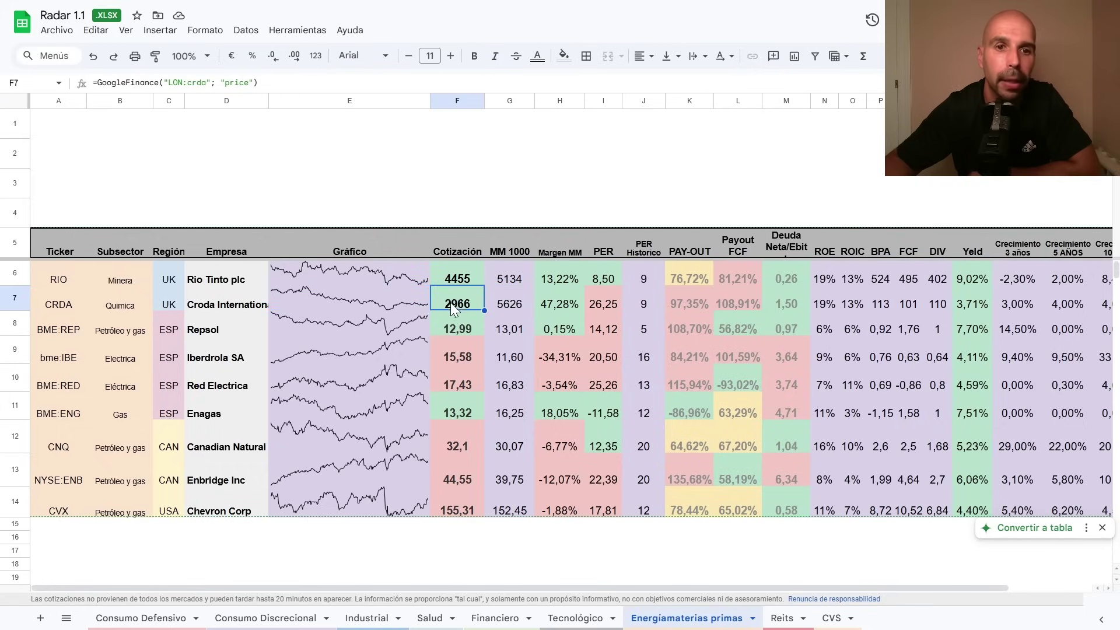
Compare the Gráfico sparklines of Rio Tinto and Croda, and check Croda's chart against its Cotización cell
left_click(384, 299)
left_click(386, 279)
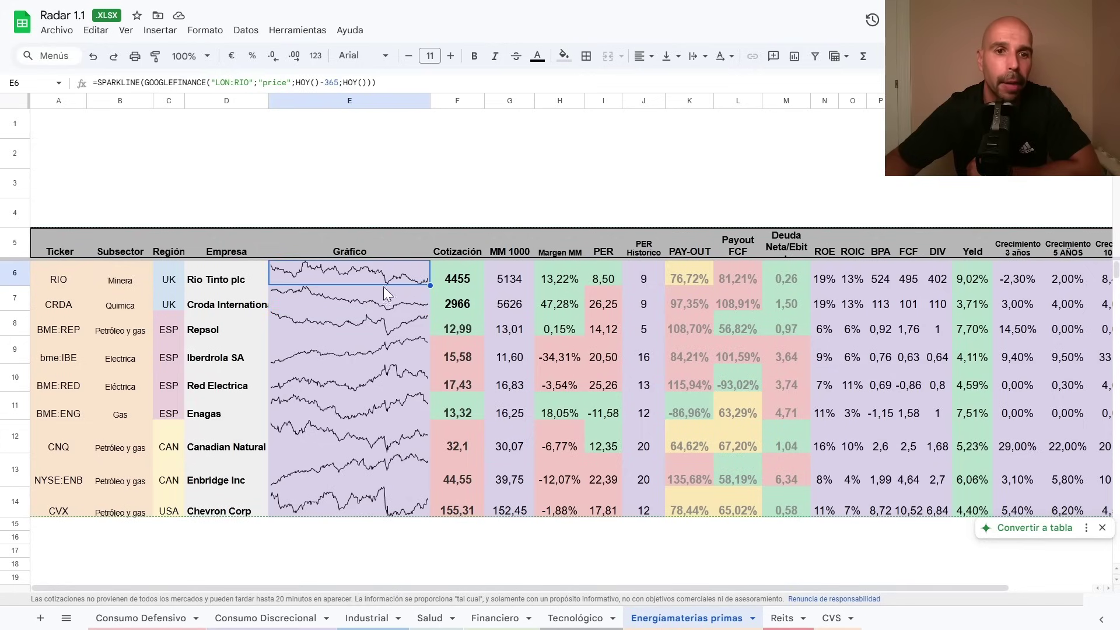
left_click(385, 289)
left_click(385, 284)
left_click(384, 300)
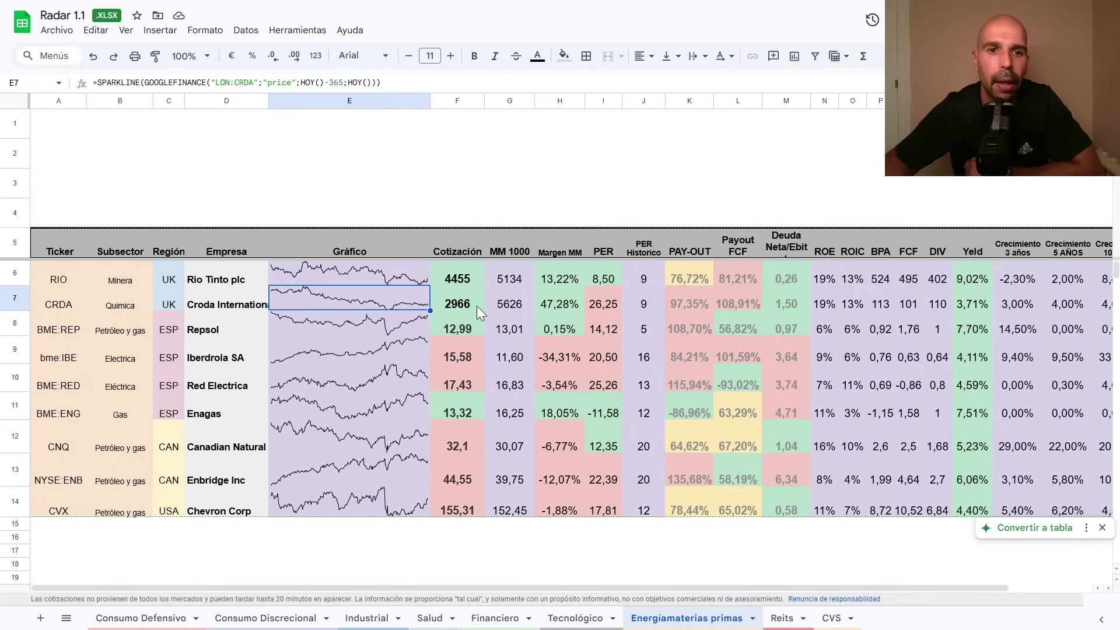
left_click(462, 304)
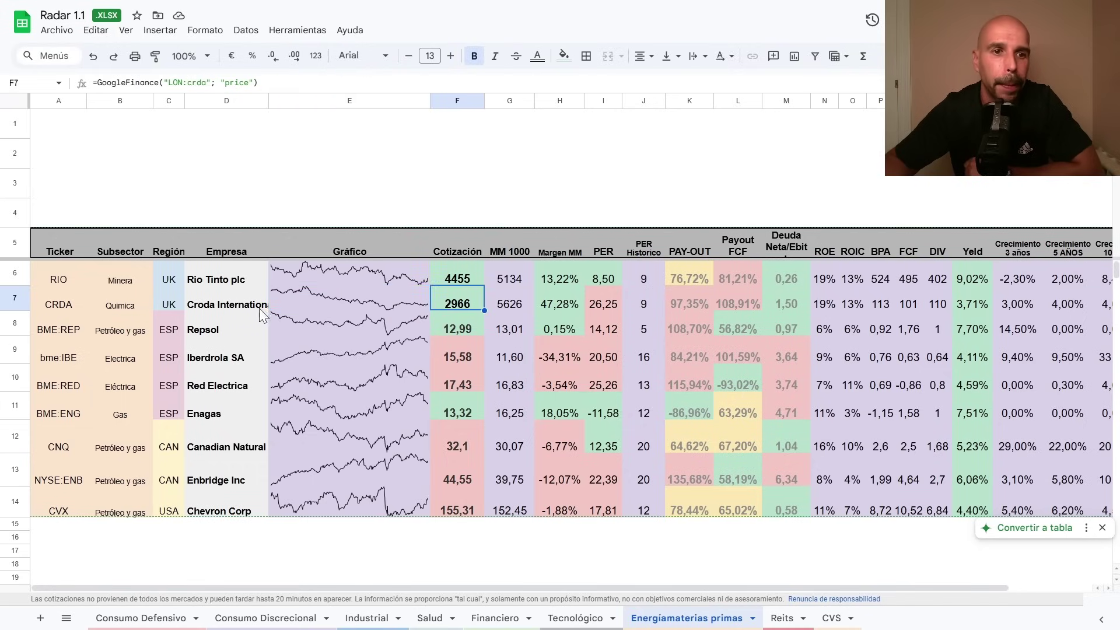
left_click(393, 297)
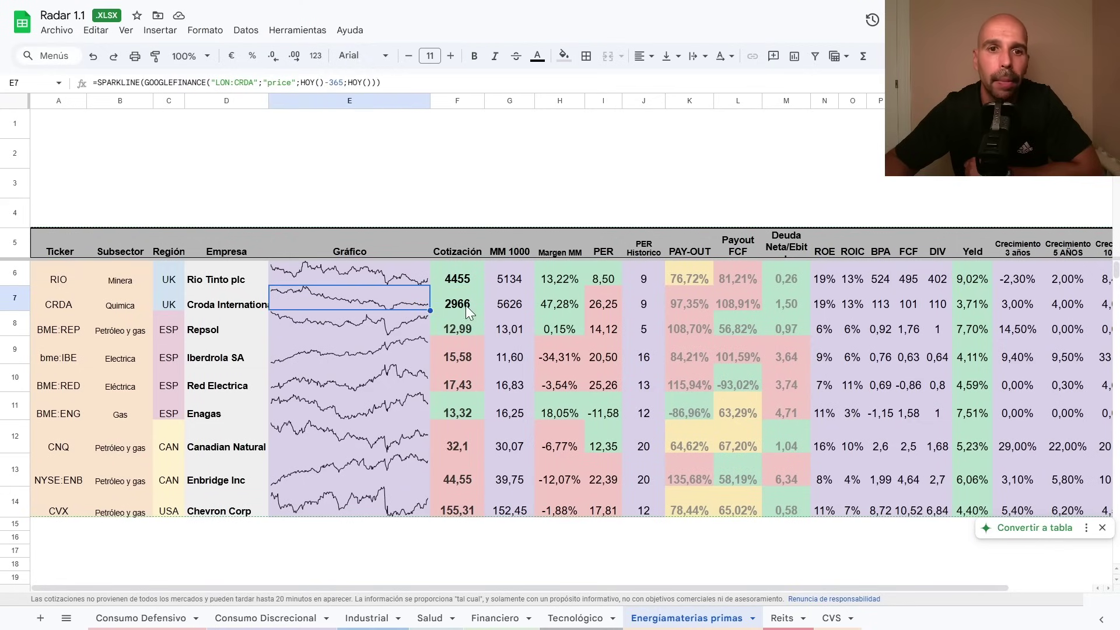
Compare Croda's PER Historico with Rio Tinto's and with Croda's own current PER
left_click(646, 304)
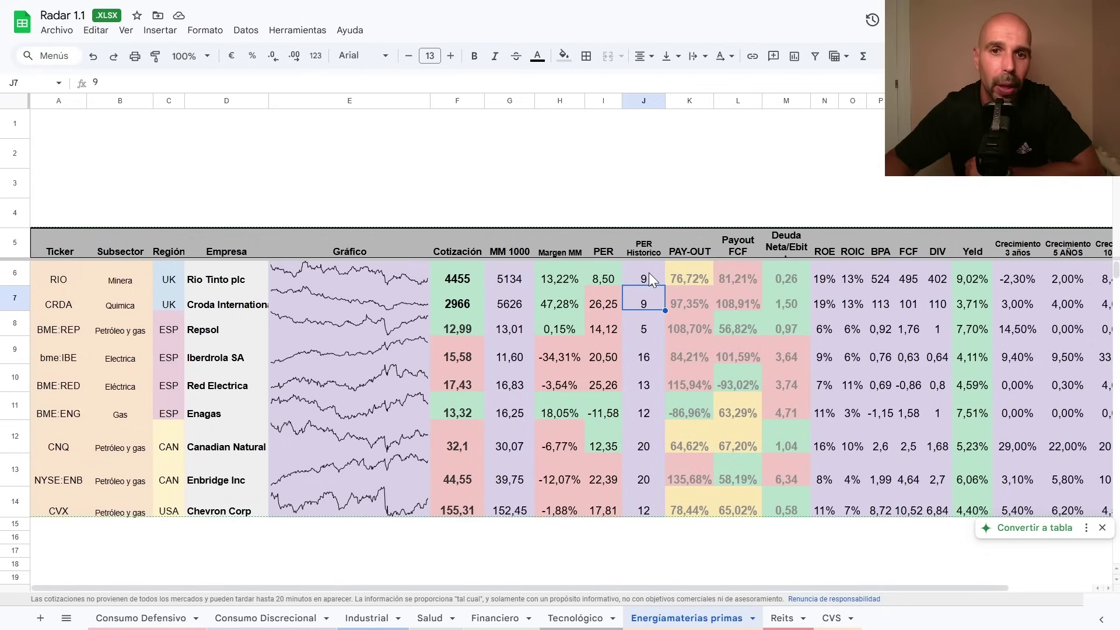
left_click(648, 273)
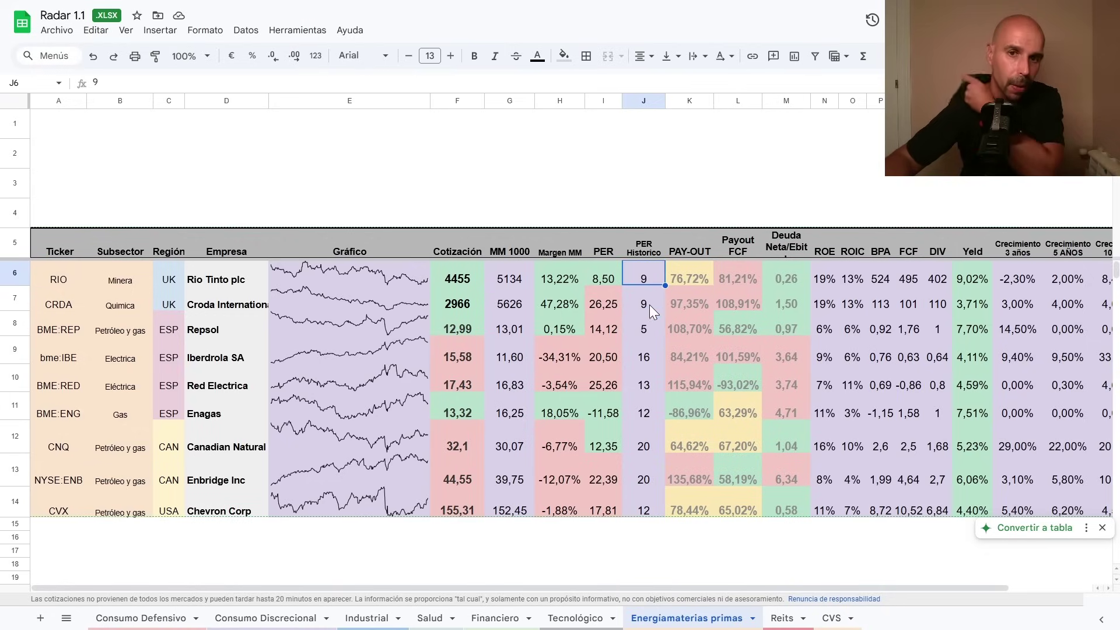
left_click(649, 305)
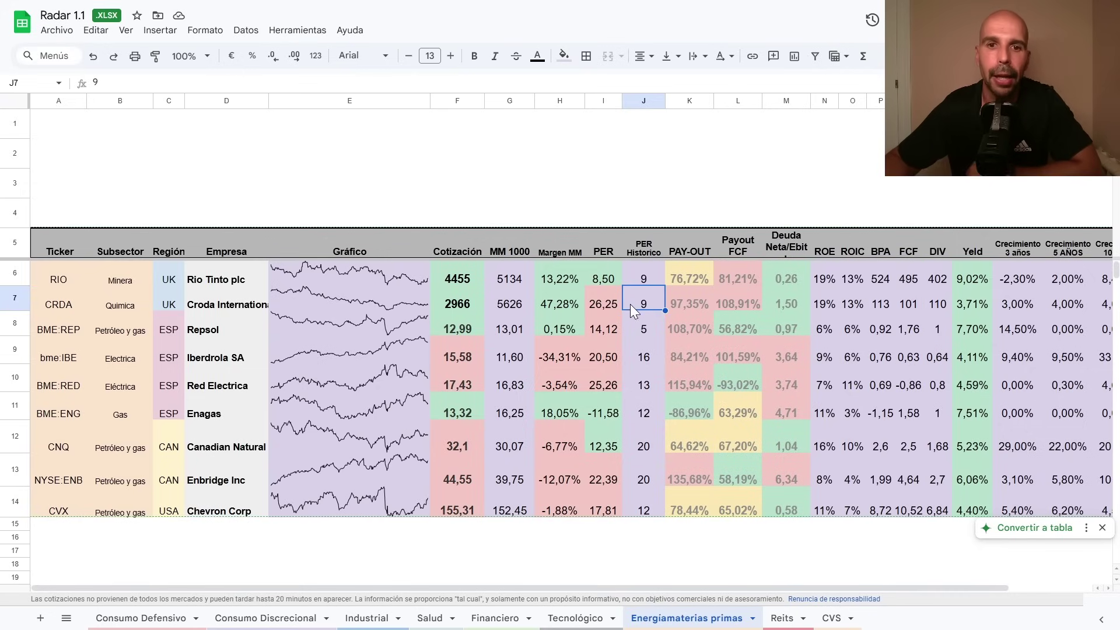
left_click(603, 306)
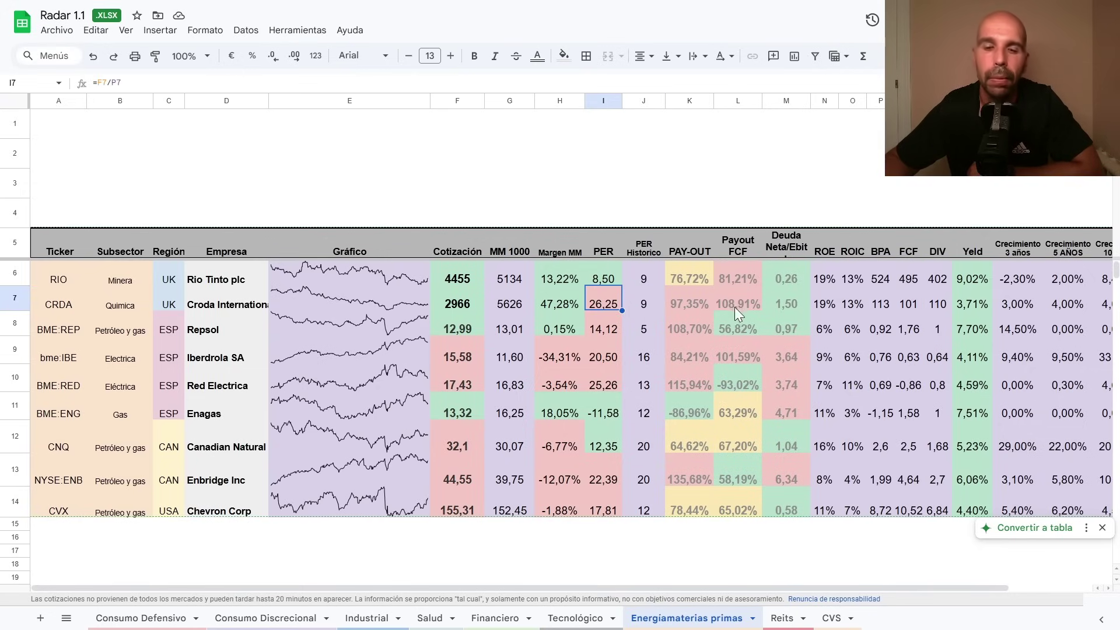
Inspect Croda's PAY-OUT, Payout FCF and net debt to EBITDA cells
left_click(748, 301)
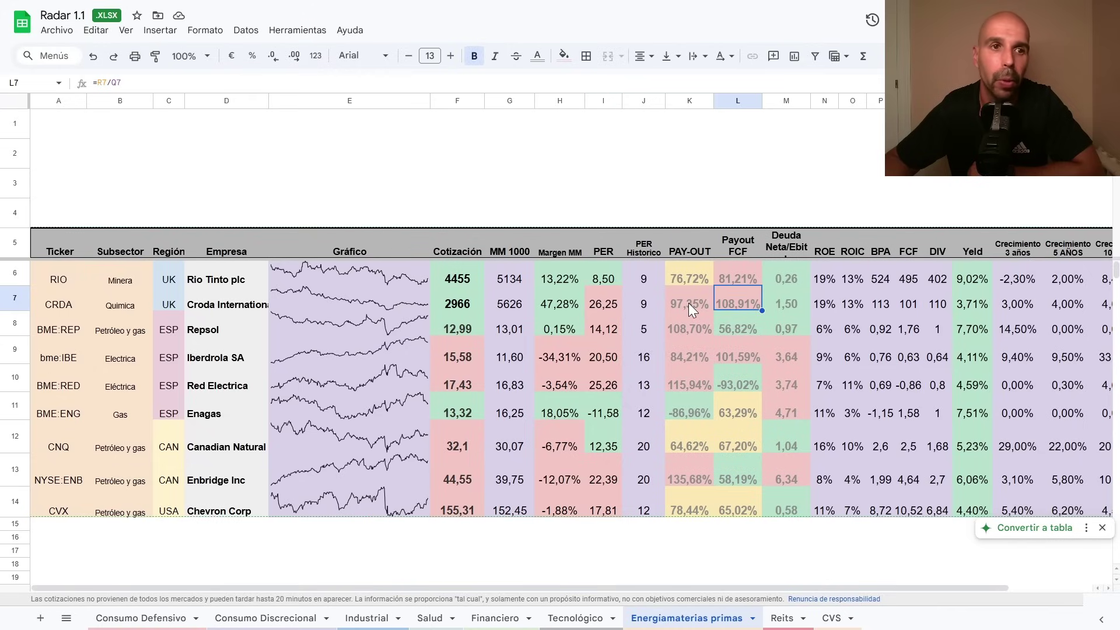
left_click(688, 303)
left_click(736, 302)
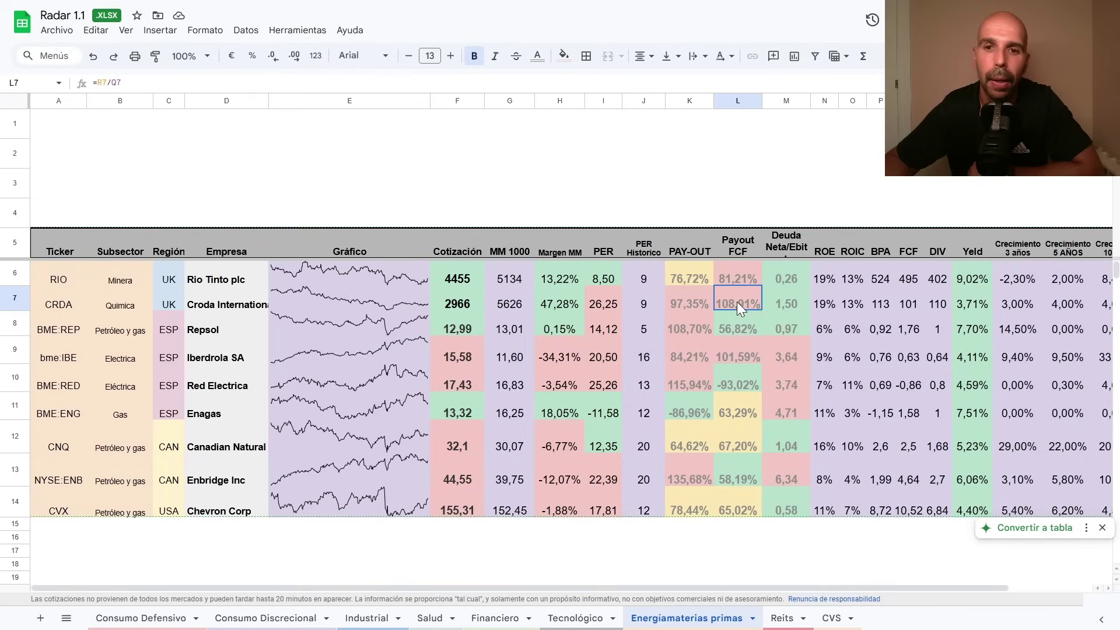
left_click(789, 303)
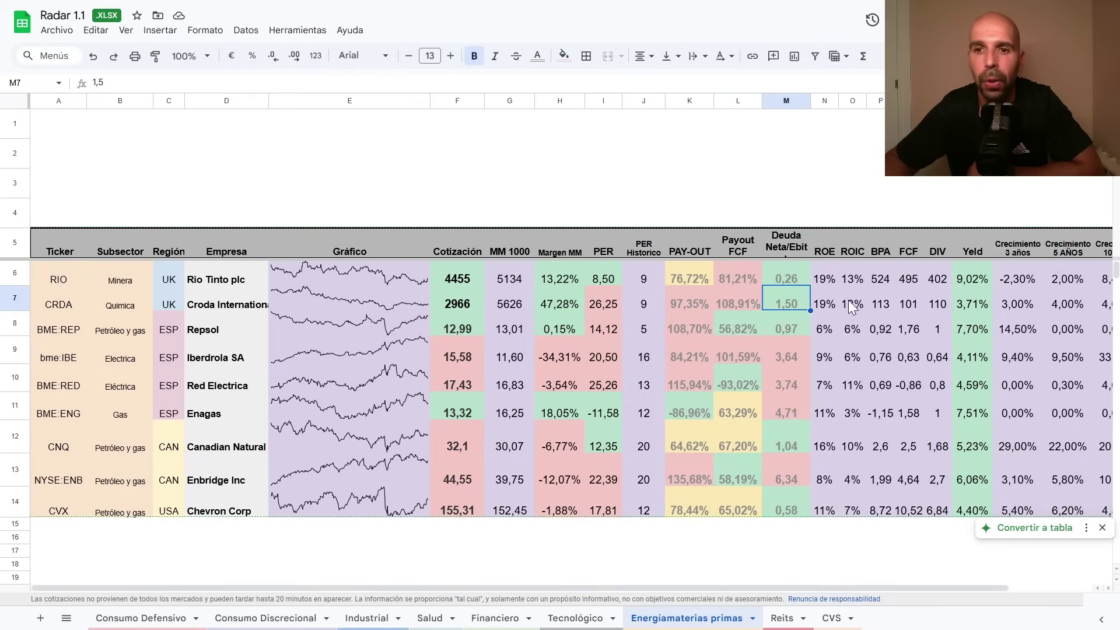
Compare Croda's current dividend yield with its 5-year growth, and view the growth and estimated yield columns
left_click(973, 303)
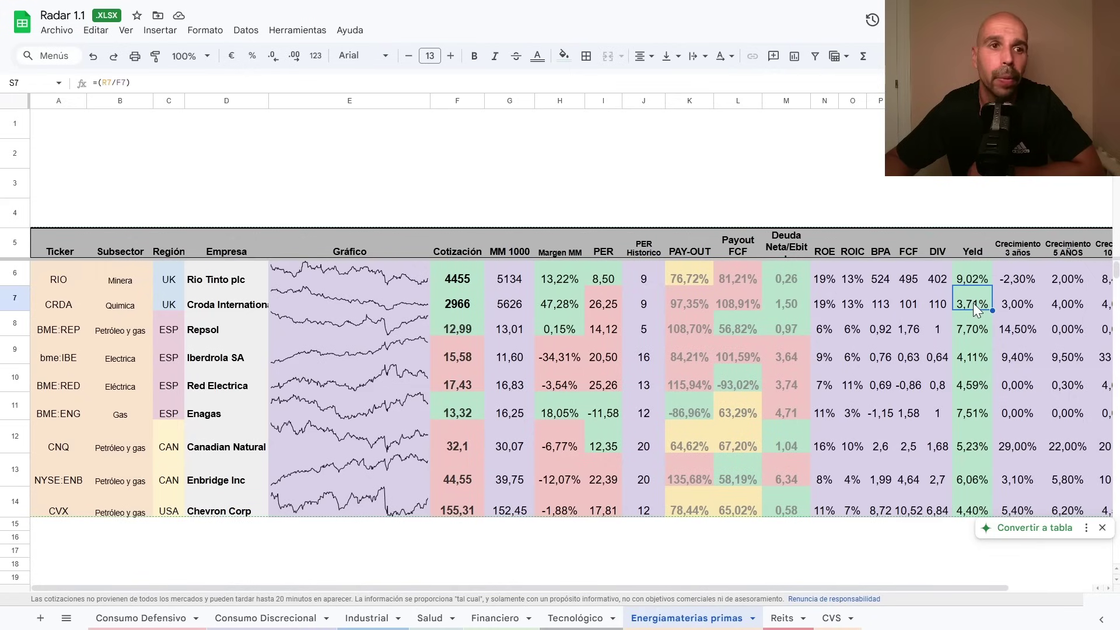
left_click(1070, 305)
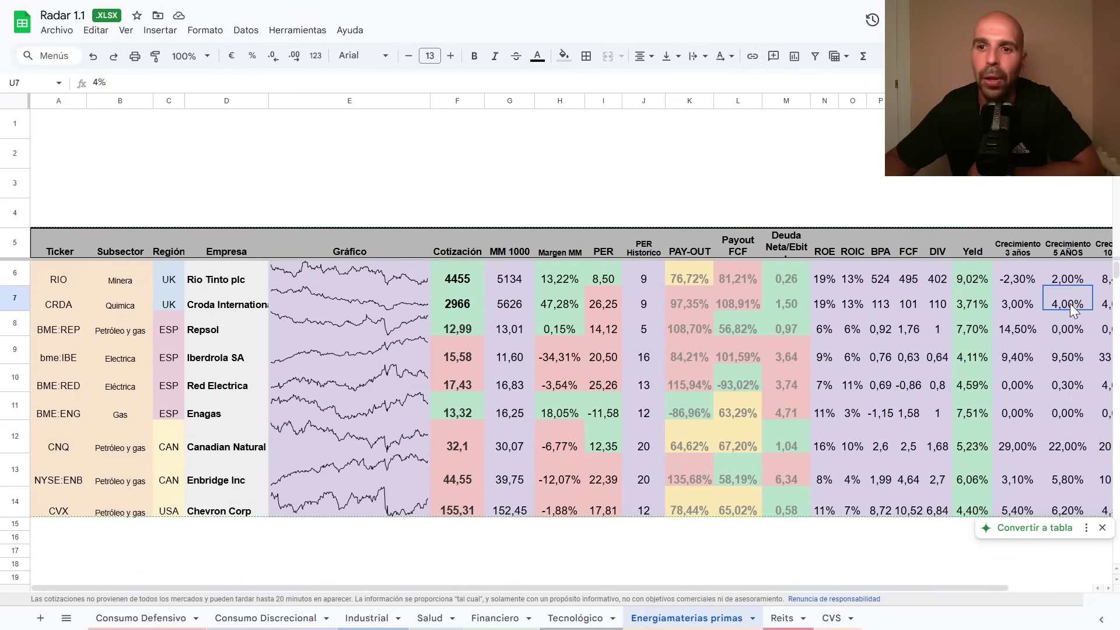
left_click(969, 305)
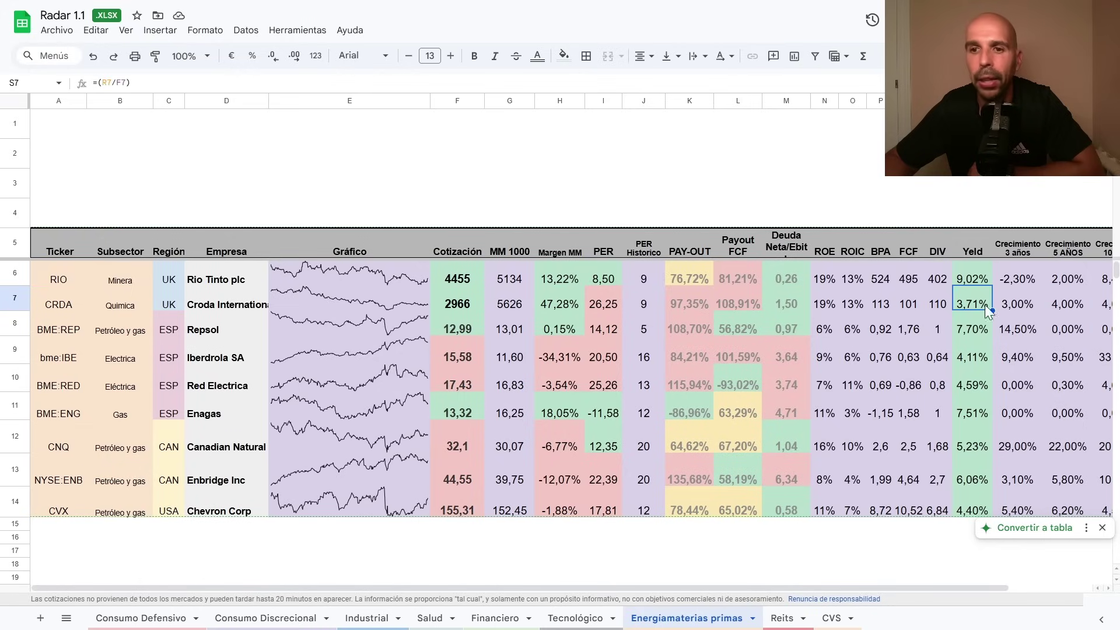
left_click(1068, 305)
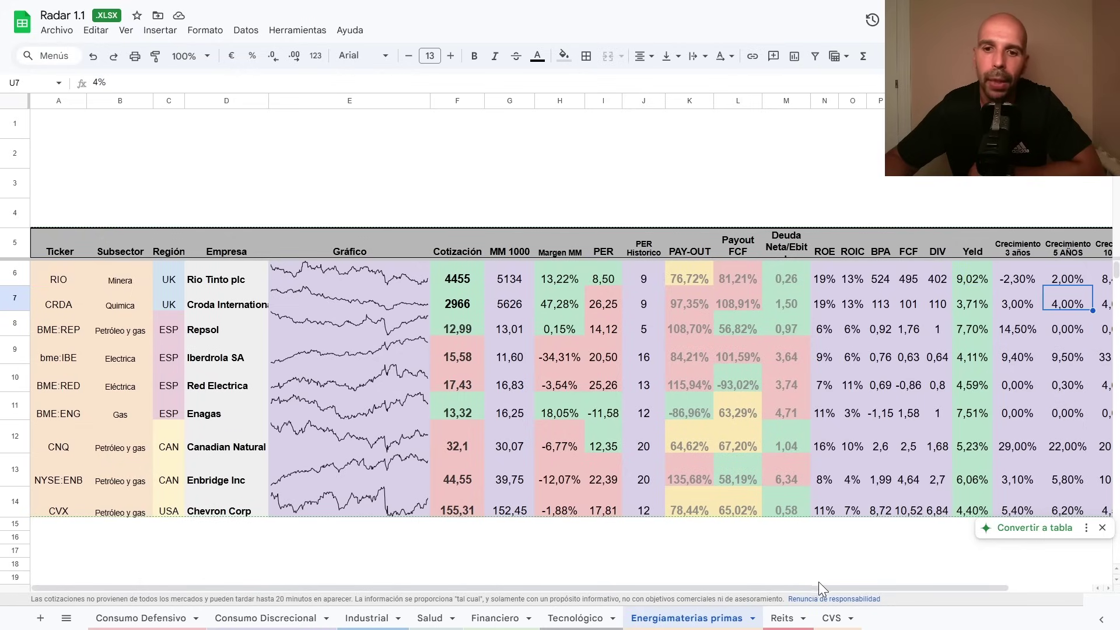
left_click_drag(819, 584, 872, 587)
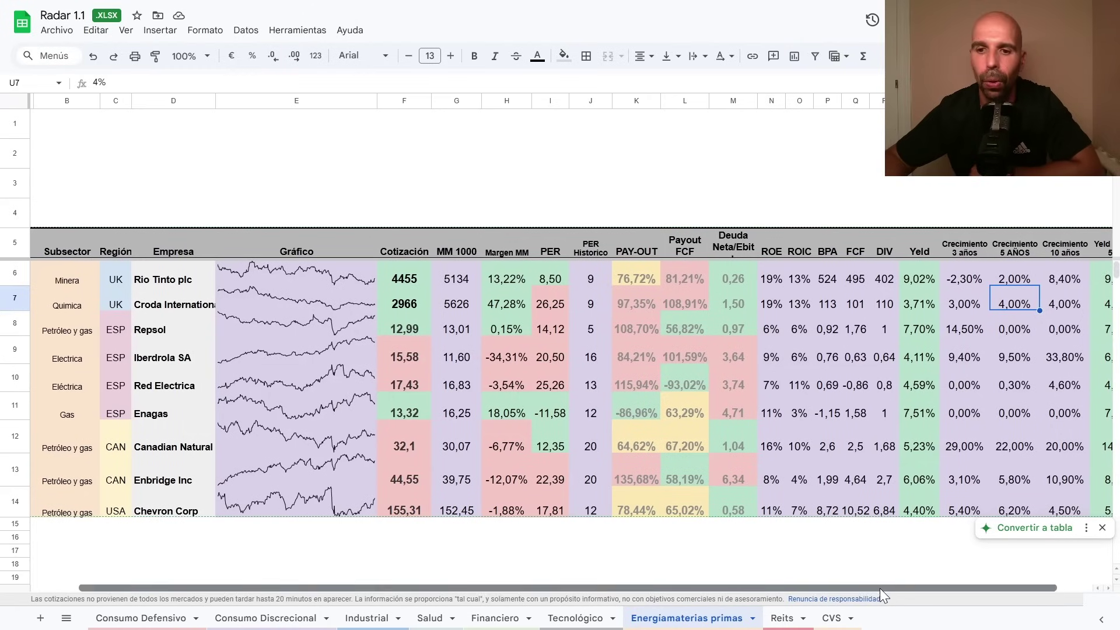
scroll(879, 588, "left", 3)
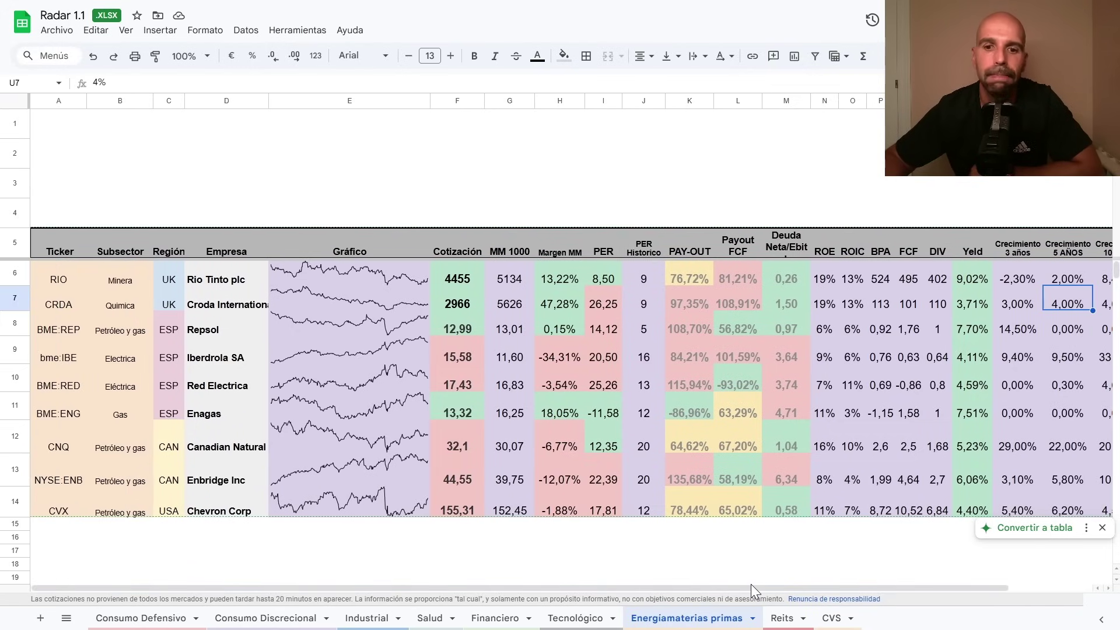
left_click_drag(764, 585, 711, 595)
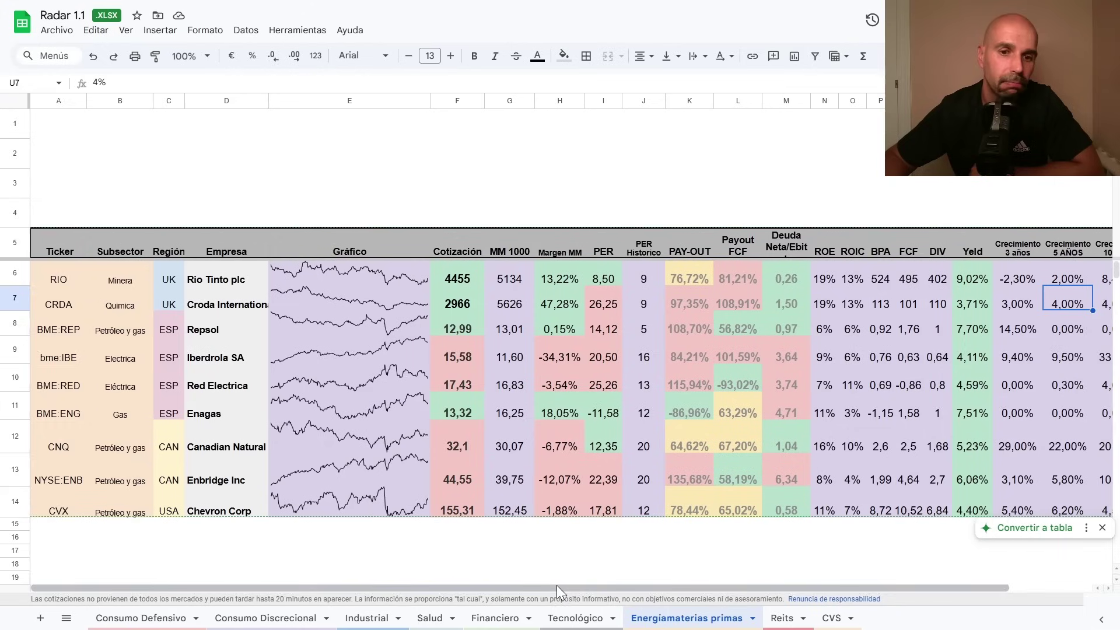
left_click_drag(556, 586, 495, 576)
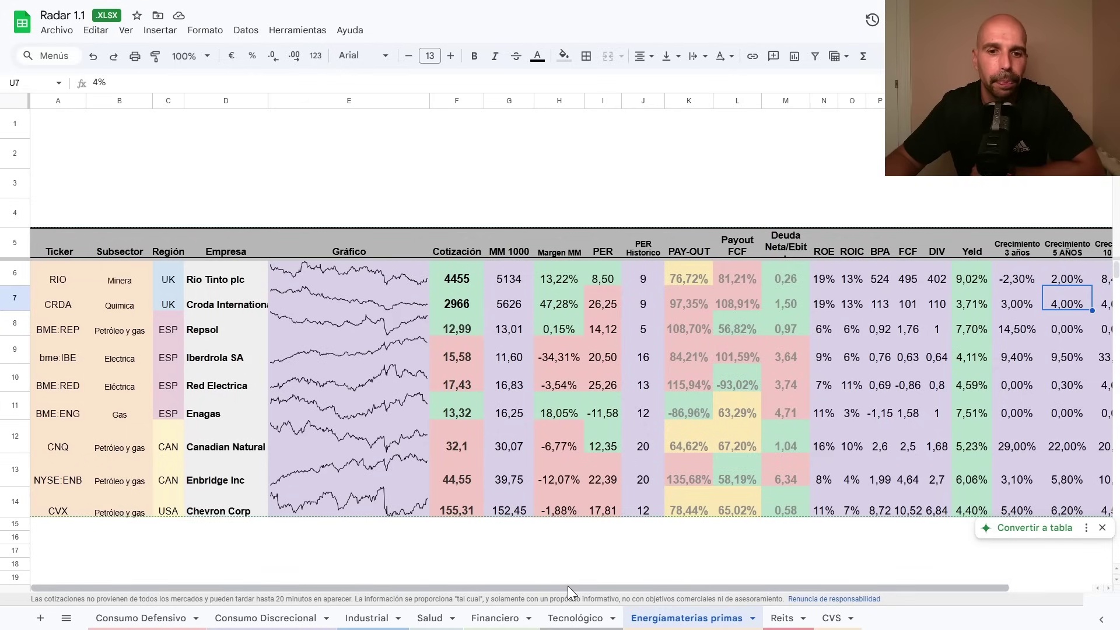
left_click_drag(584, 585, 550, 586)
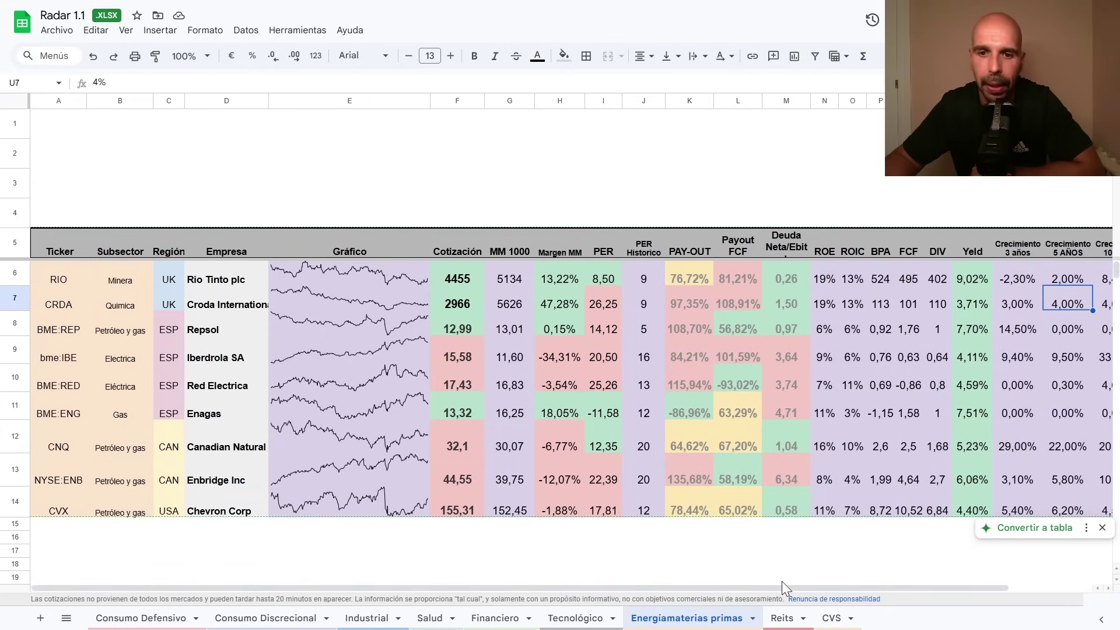
mouse_move(789, 584)
left_mouse_down()
mouse_move(819, 585)
mouse_move(790, 585)
left_mouse_up()
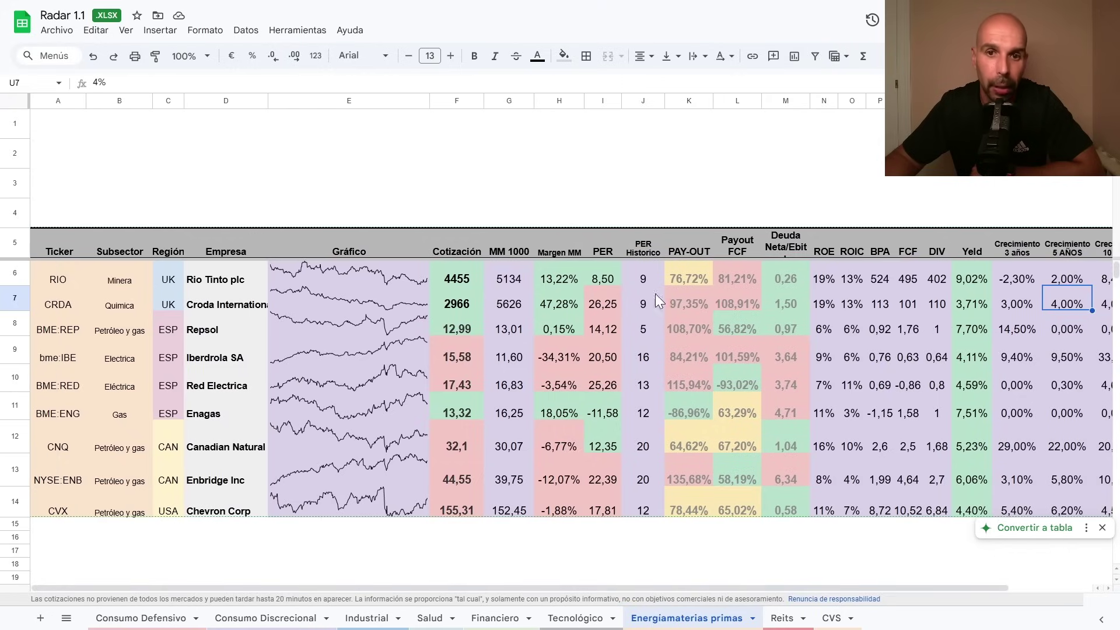
left_click(644, 304)
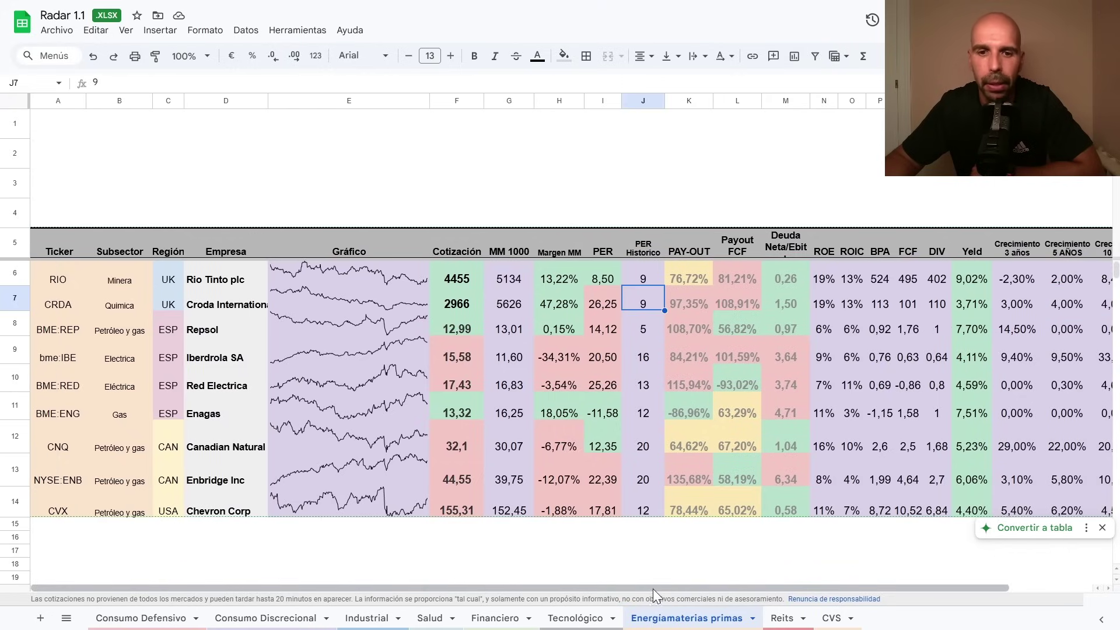
left_click(499, 536)
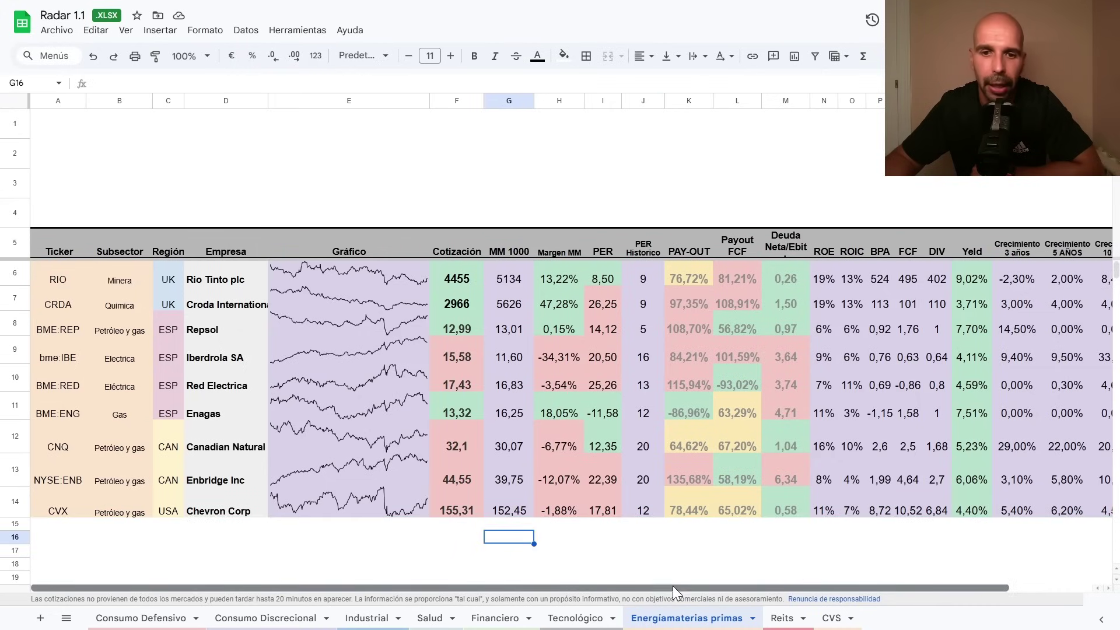
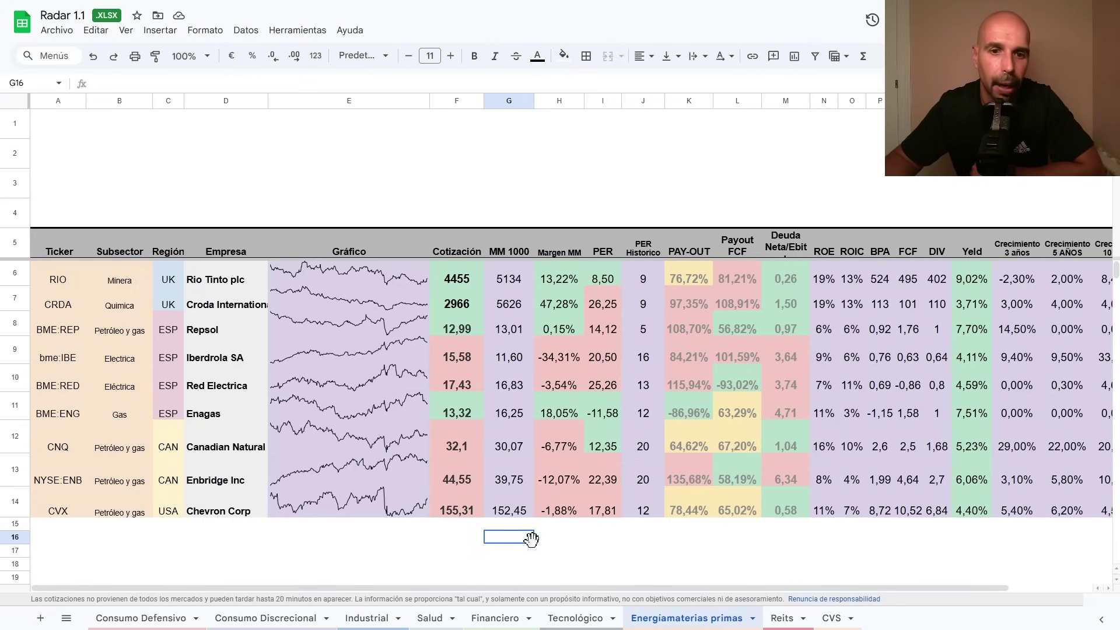
Read the error note on Red Electrica's Gráfico cell
left_click_drag(549, 587, 569, 598)
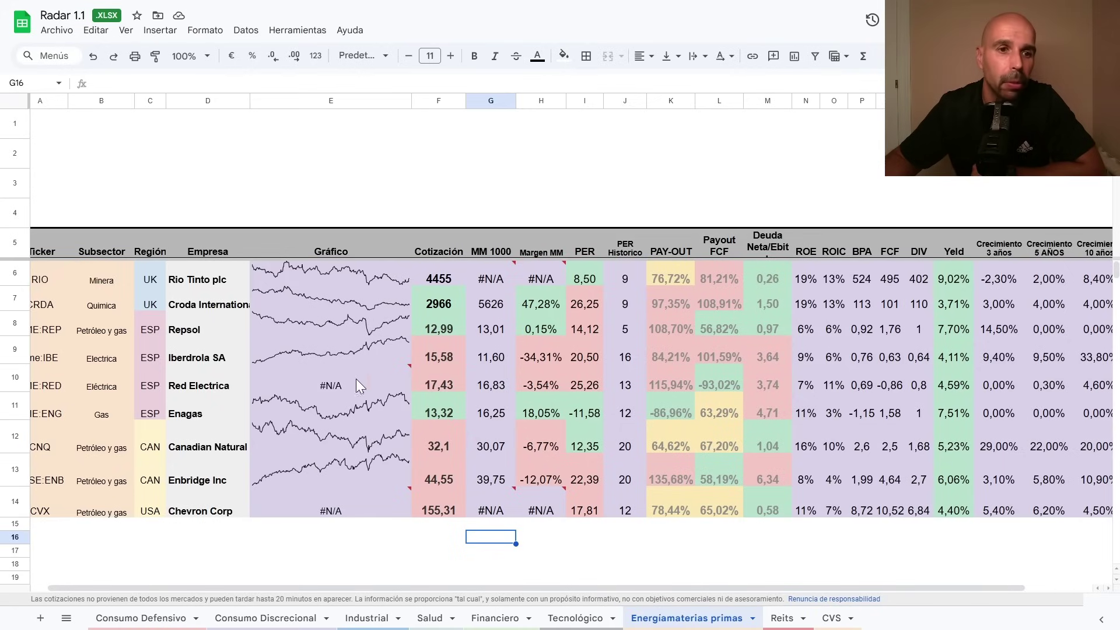
left_click_drag(489, 589, 472, 590)
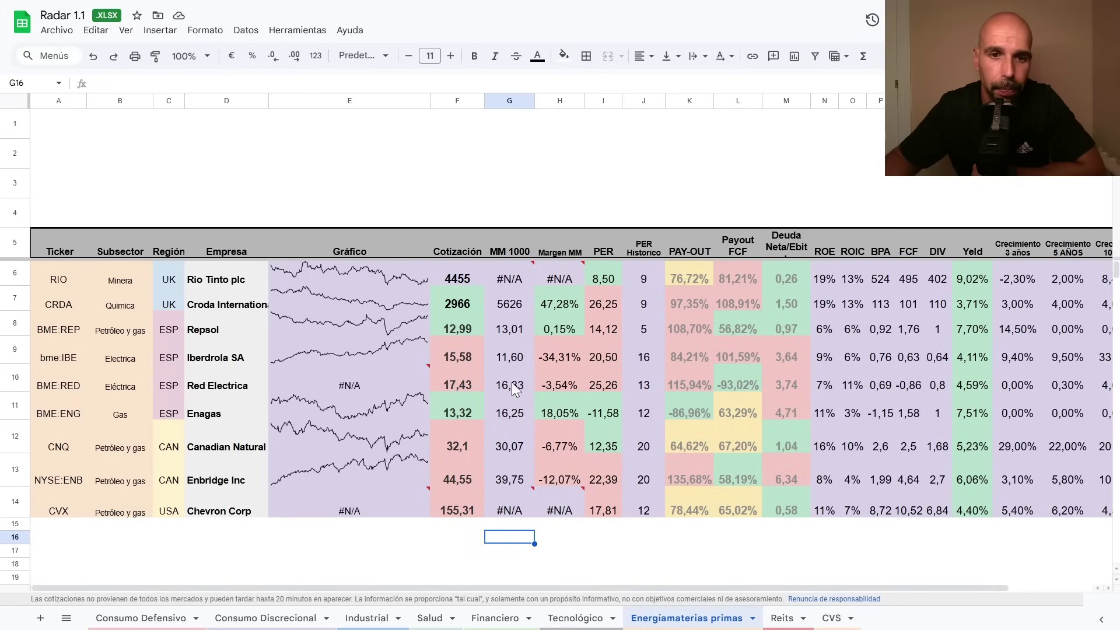
mouse_move(460, 383)
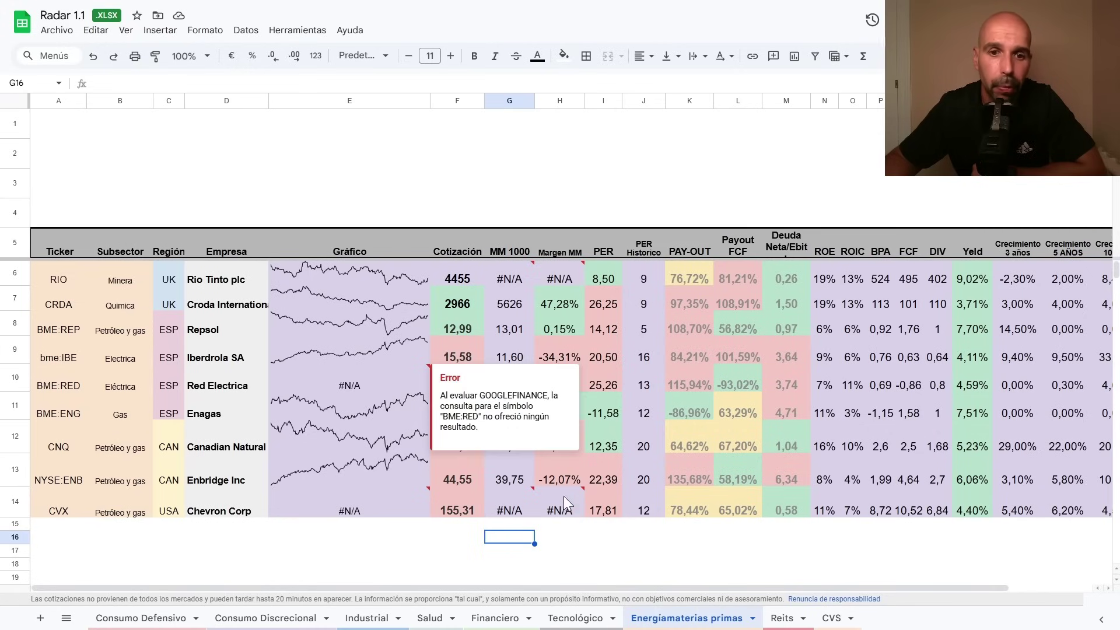
left_click(606, 528)
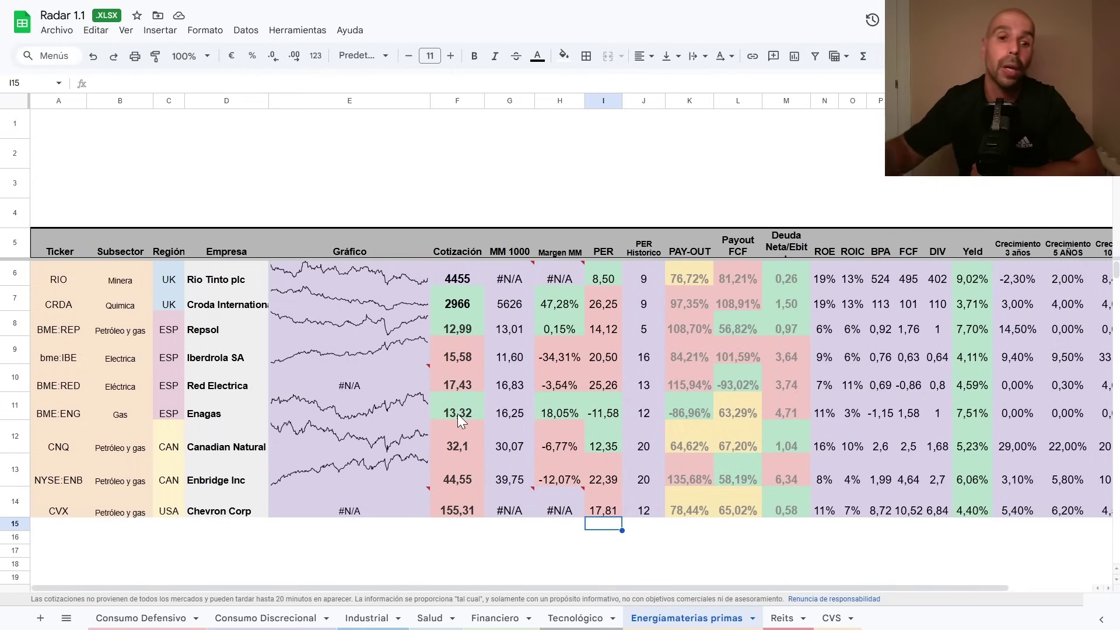
mouse_move(425, 397)
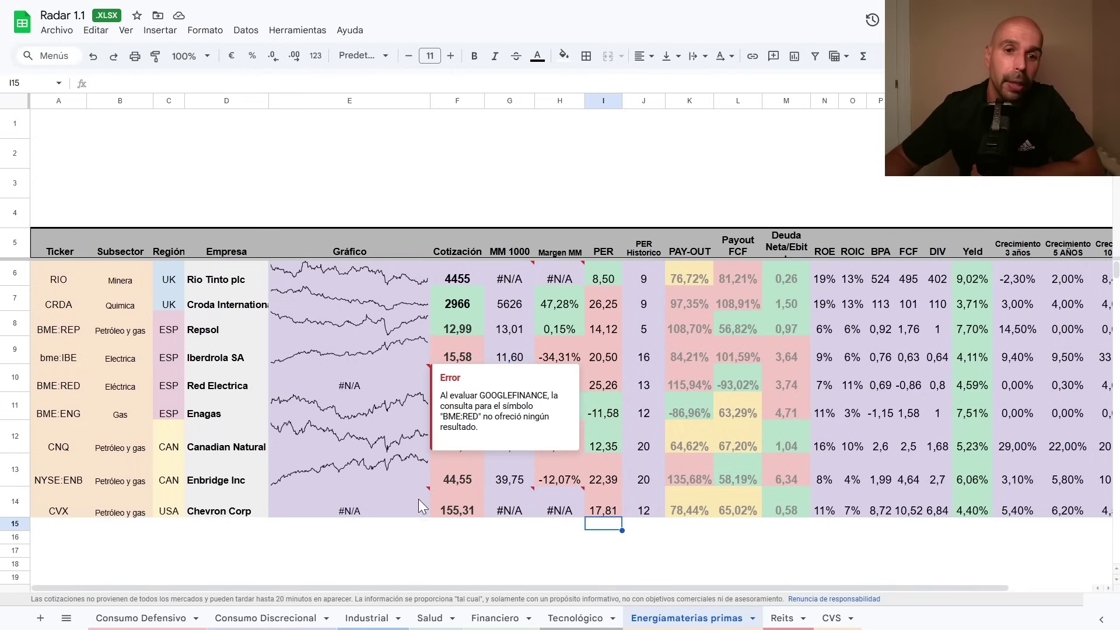
left_click(525, 536)
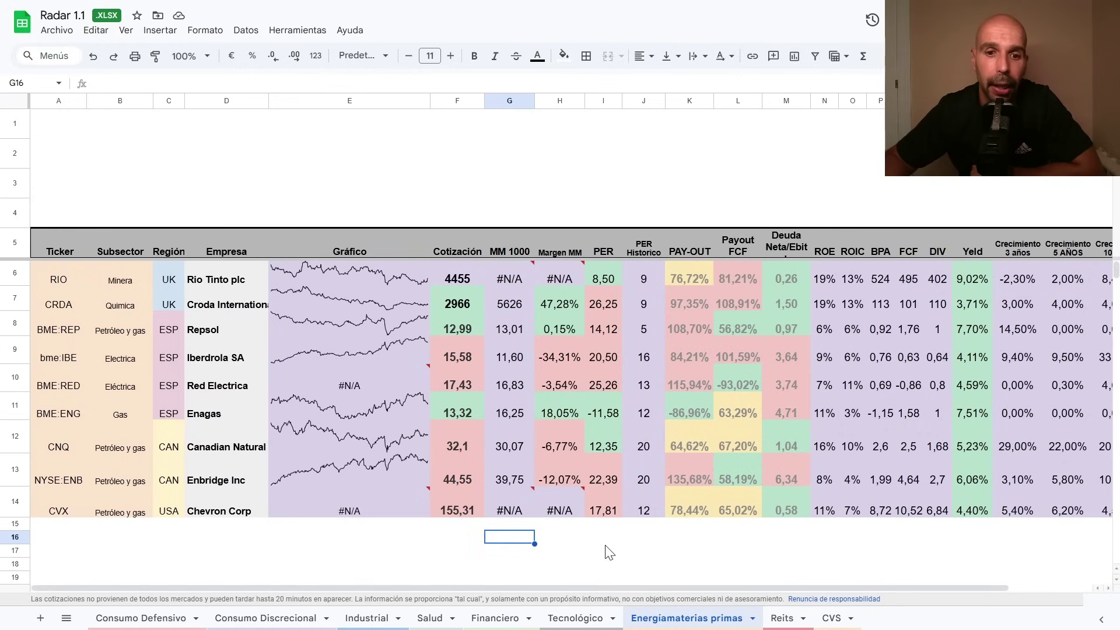
Review the 3, 5 and 10-year growth and the 5-year estimated yield columns for the sector's companies
left_click_drag(627, 587, 752, 589)
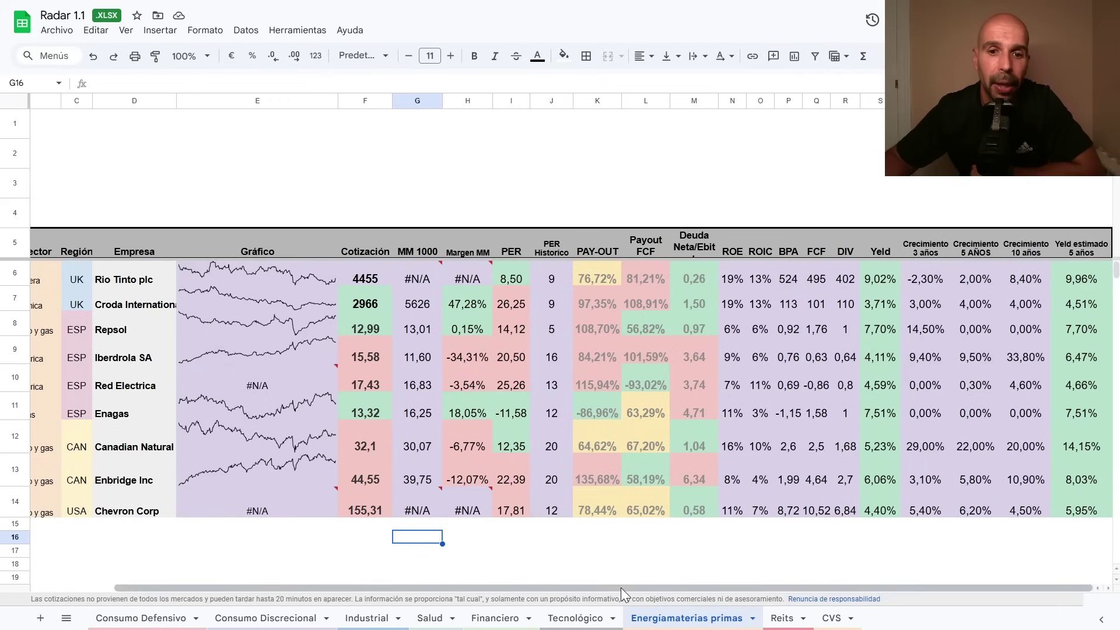
left_click_drag(621, 588, 698, 581)
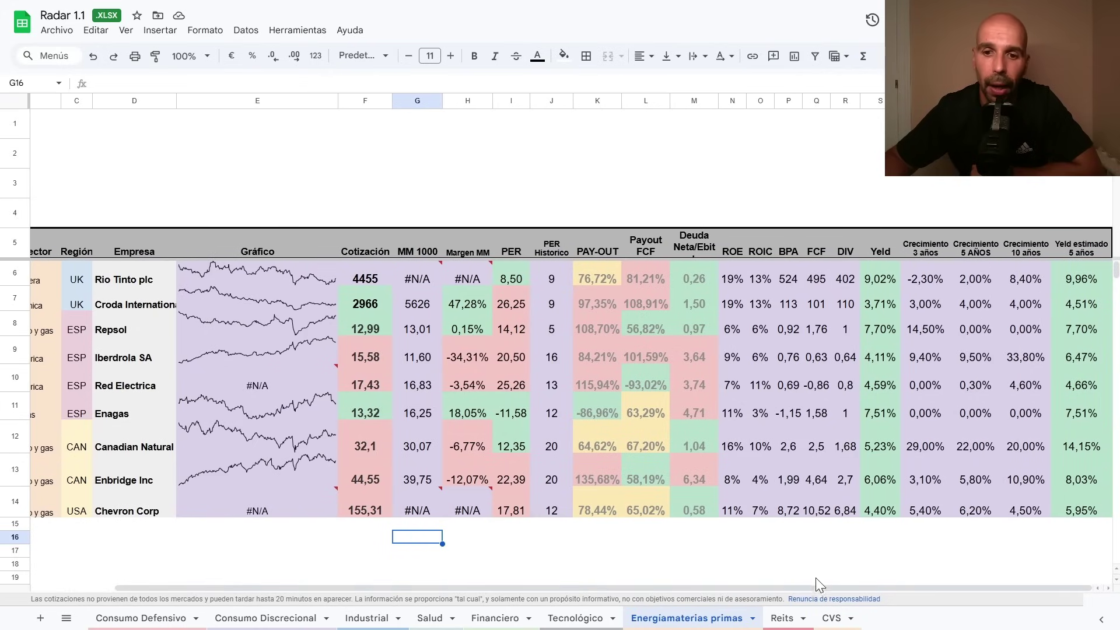
left_click_drag(818, 585, 683, 593)
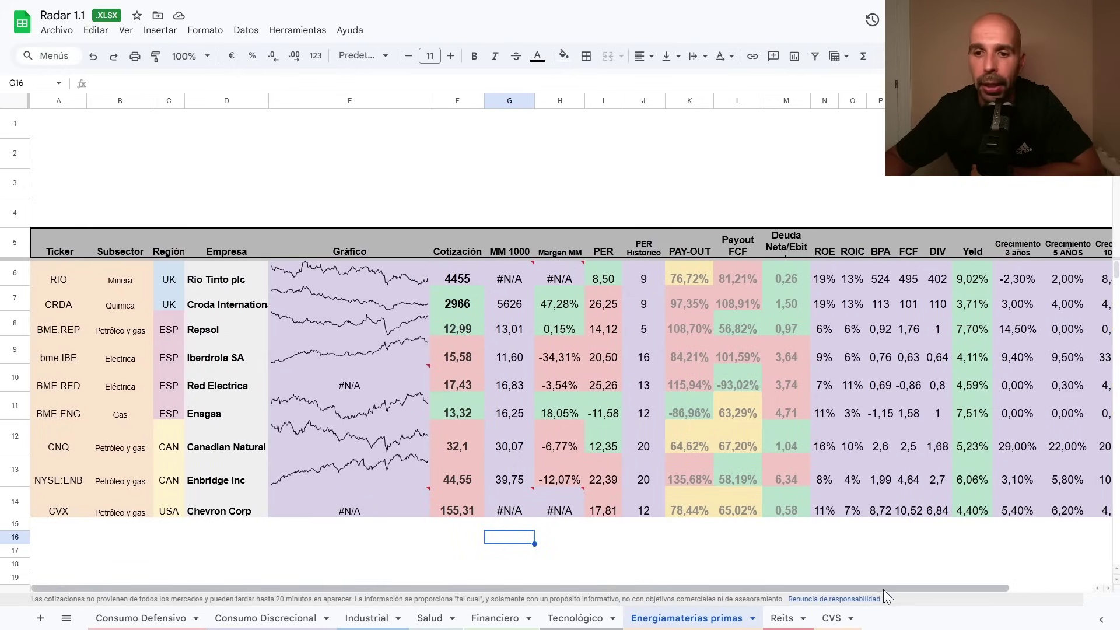
left_click_drag(886, 590, 965, 578)
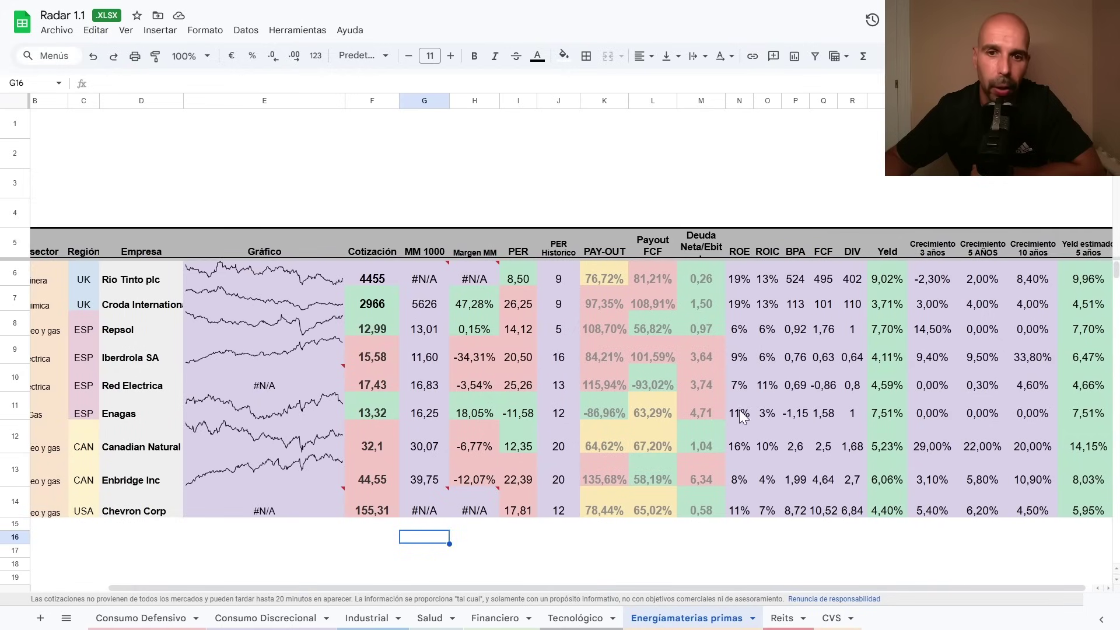
left_click_drag(809, 584, 714, 589)
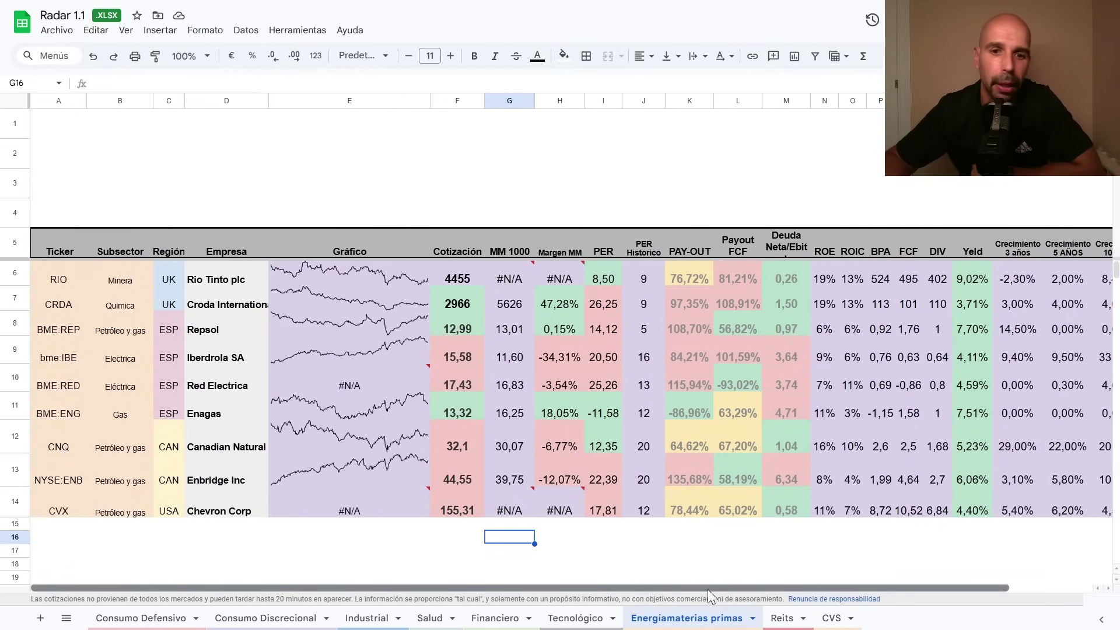
left_click_drag(792, 585, 757, 591)
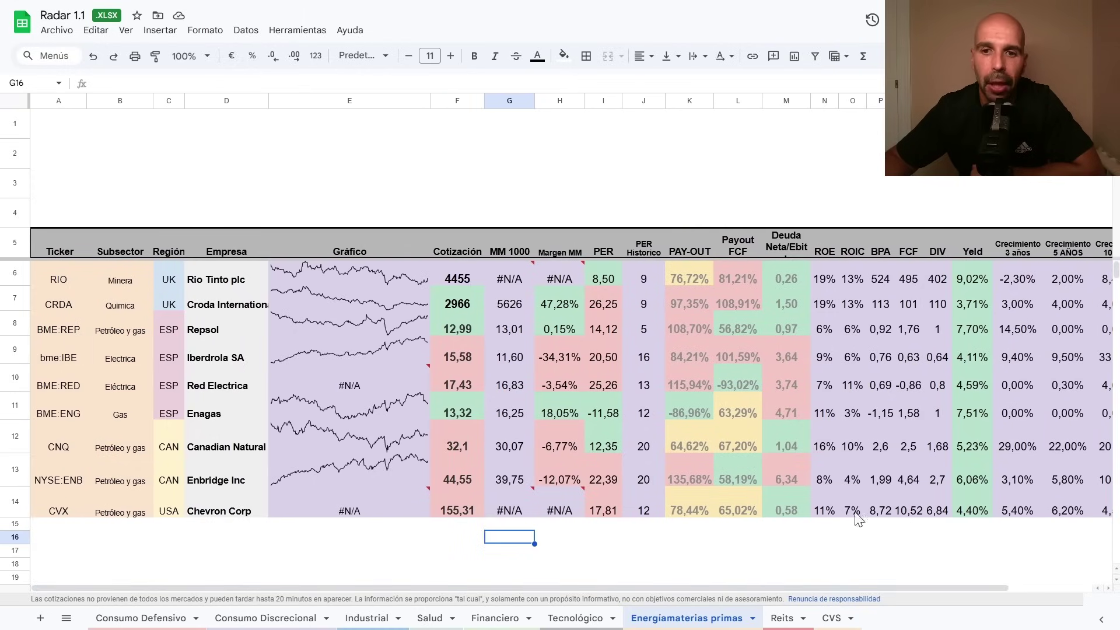
left_click(888, 550)
mouse_move(736, 586)
left_mouse_down()
mouse_move(850, 589)
mouse_move(734, 592)
left_mouse_up()
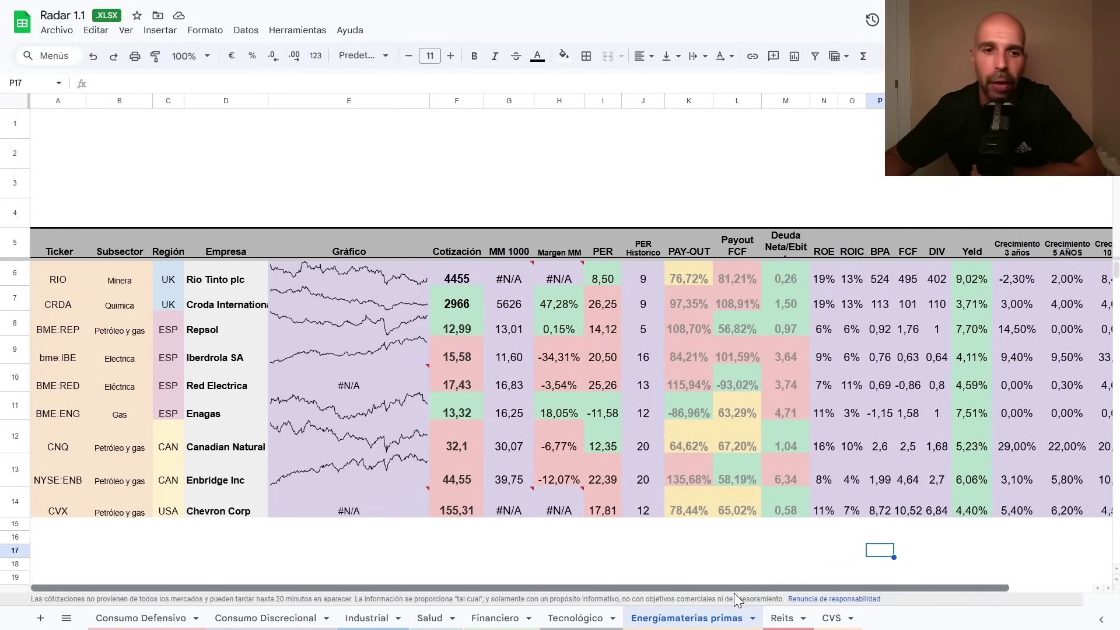
left_click(571, 551)
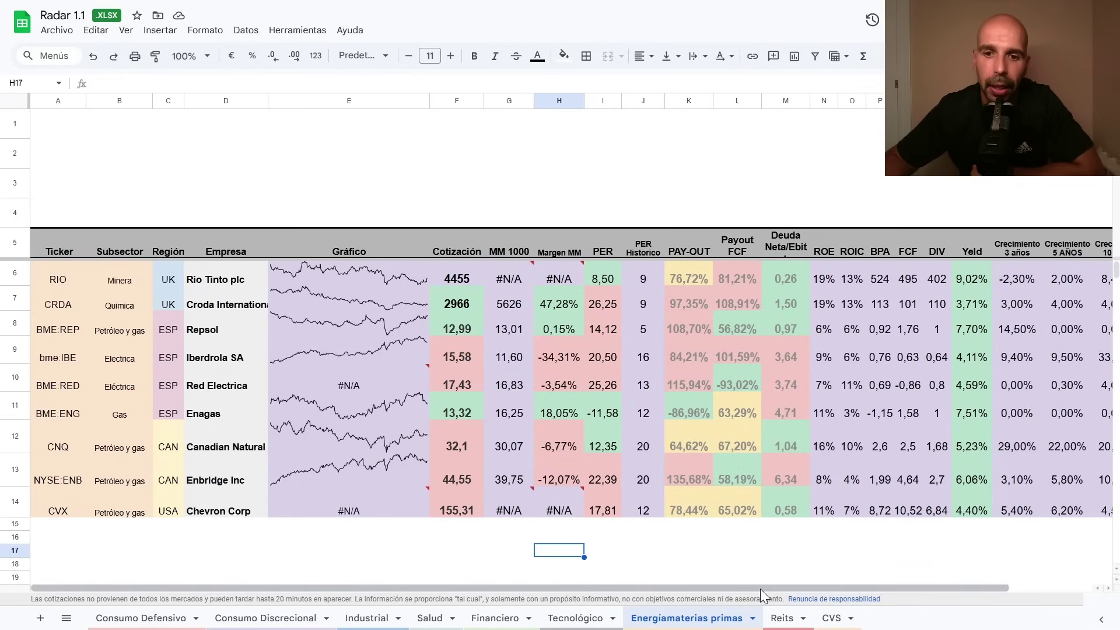
Check the error note in Chevron's row and inspect the formula in its MM 1000 cell
left_click_drag(760, 589, 795, 585)
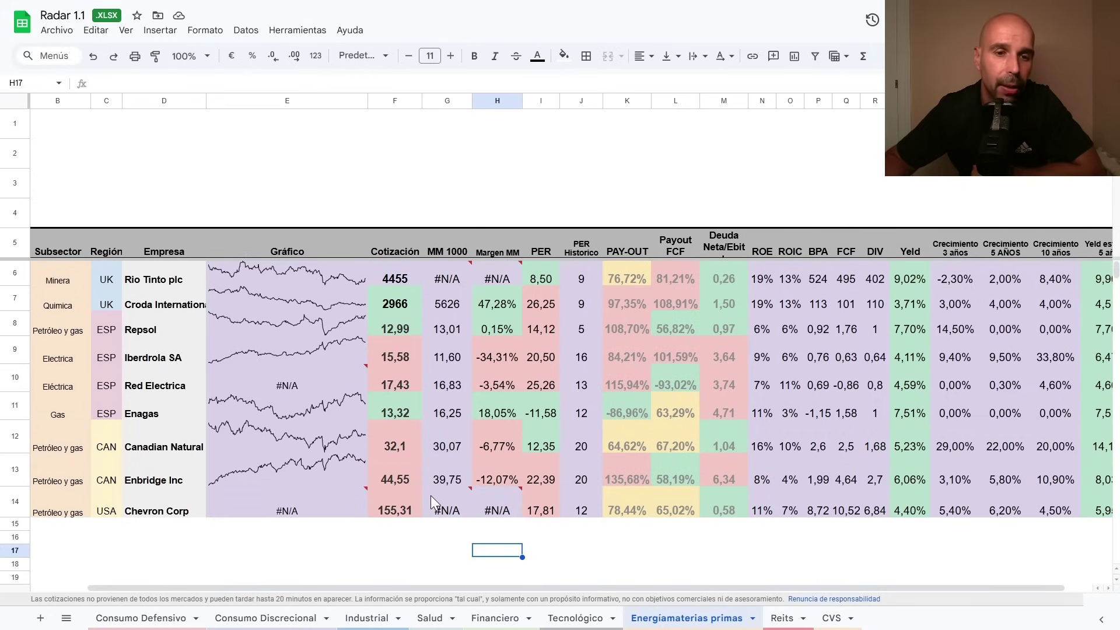
left_click(580, 524)
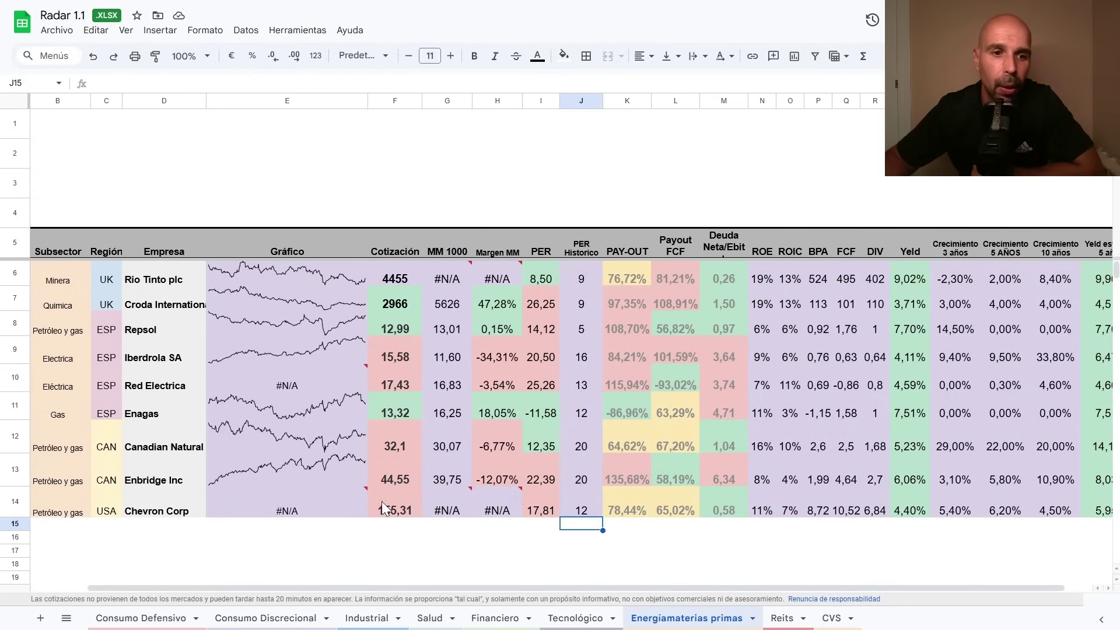
mouse_move(485, 501)
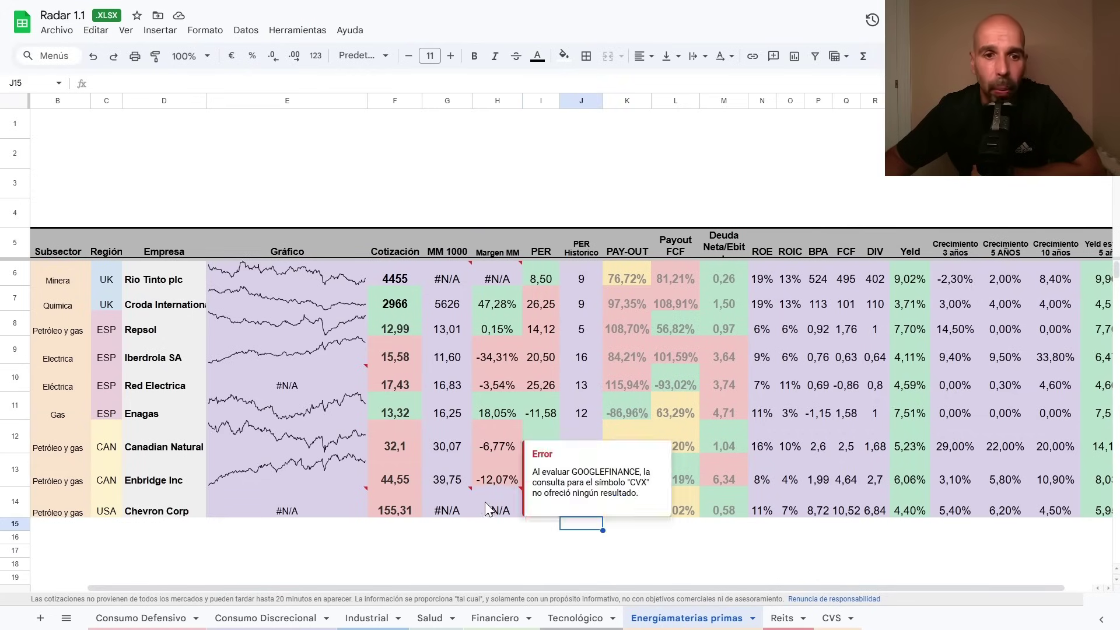
left_click(431, 539)
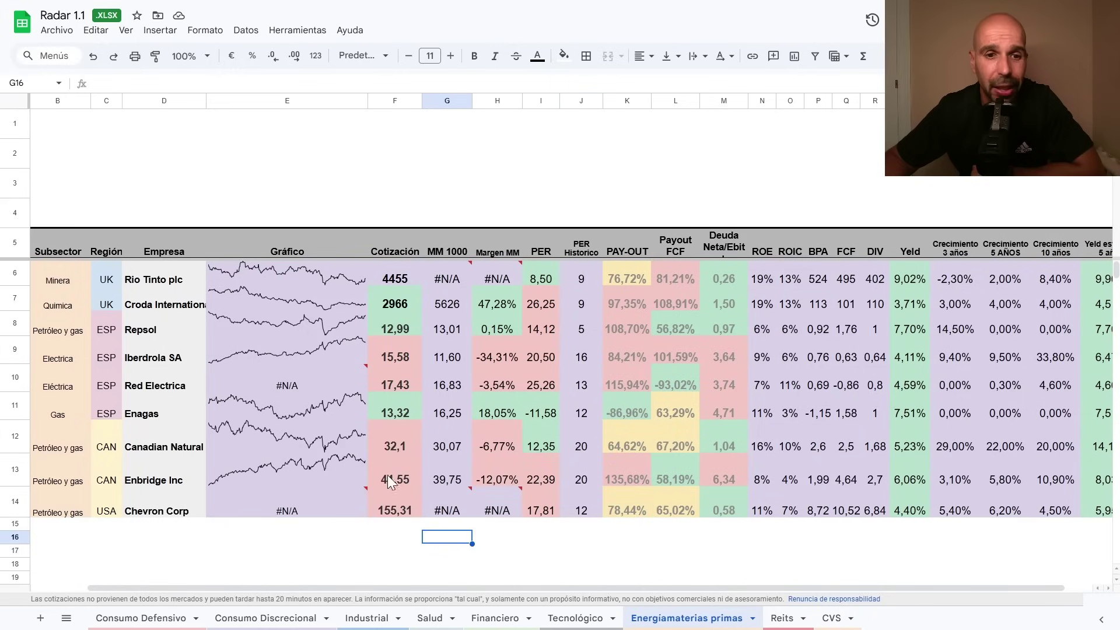
left_click(515, 540)
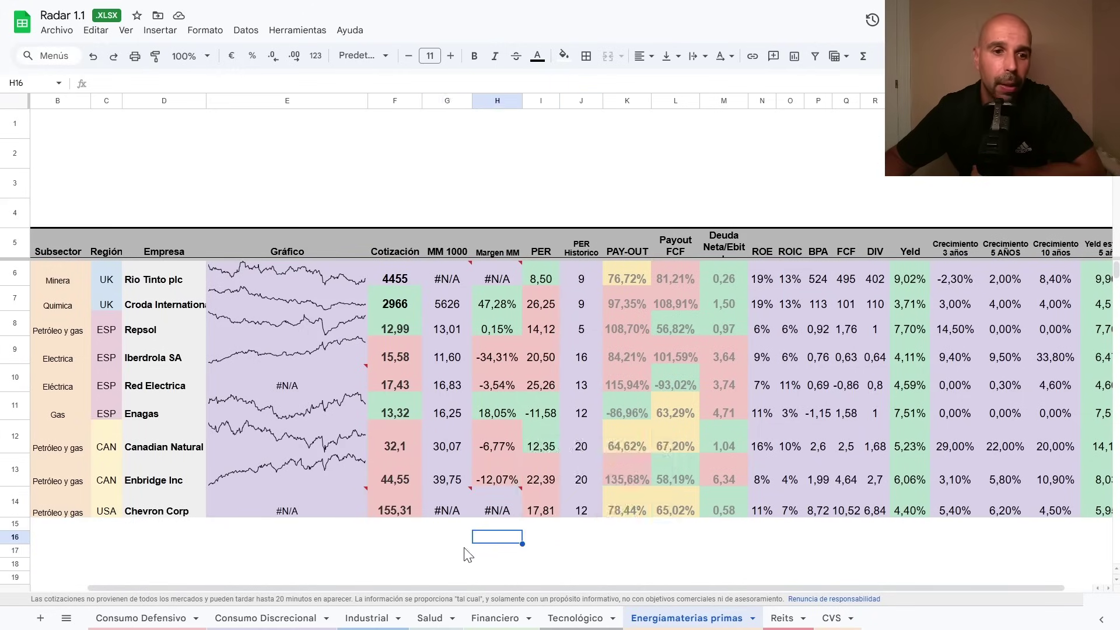
left_click(447, 511)
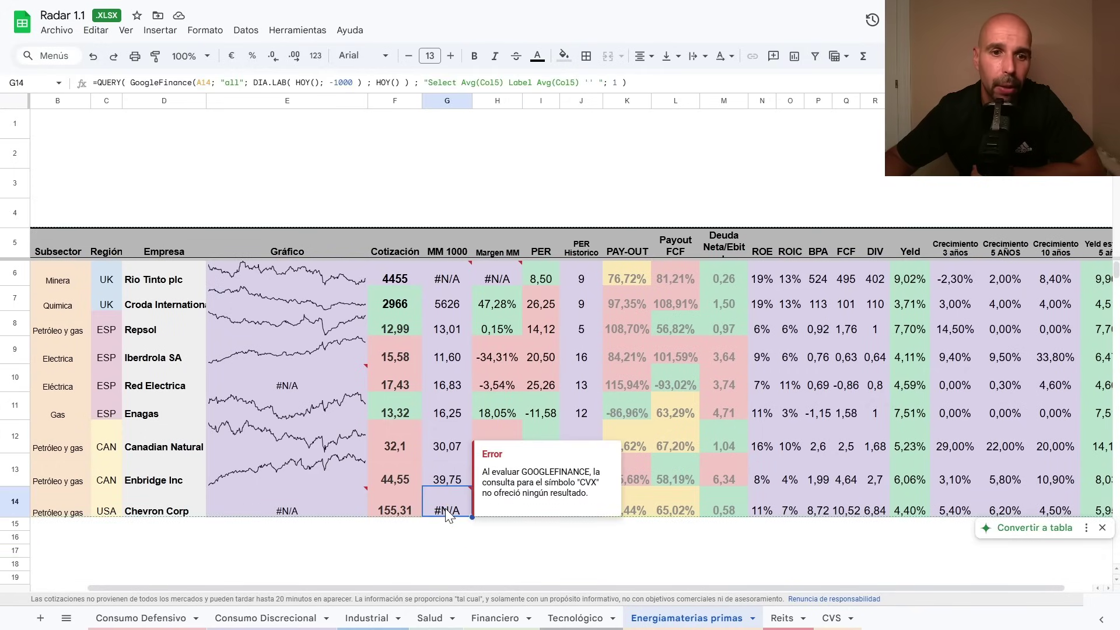
left_click(409, 551)
View Chevron's growth and estimated yield cells, and reread the error note on its MM 1000 cell
scroll(524, 585, "left", 3)
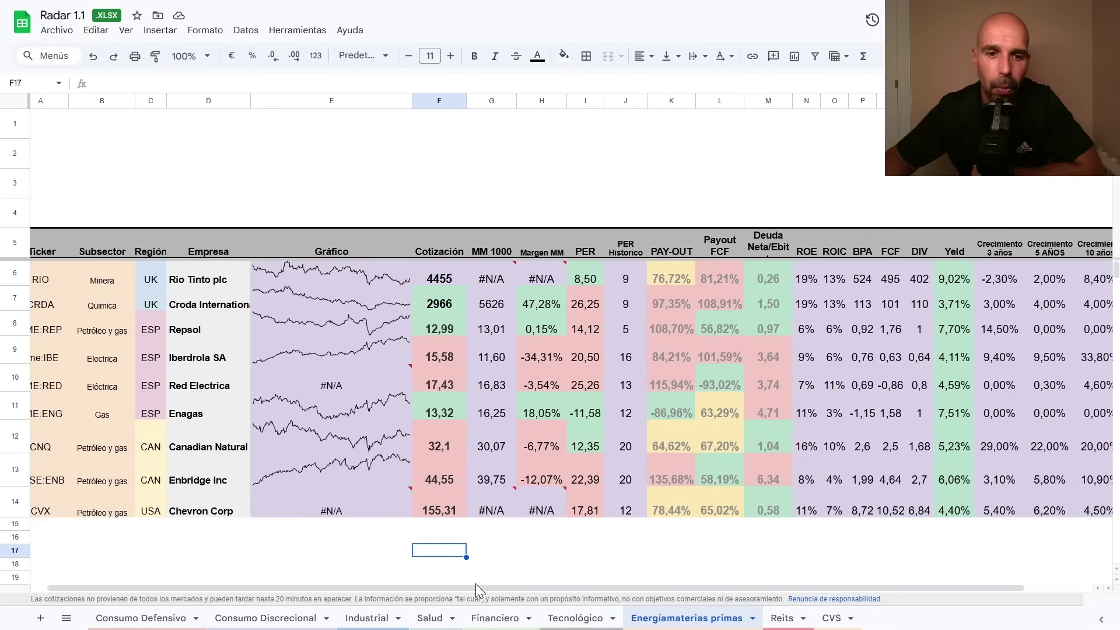
left_click_drag(487, 586, 572, 596)
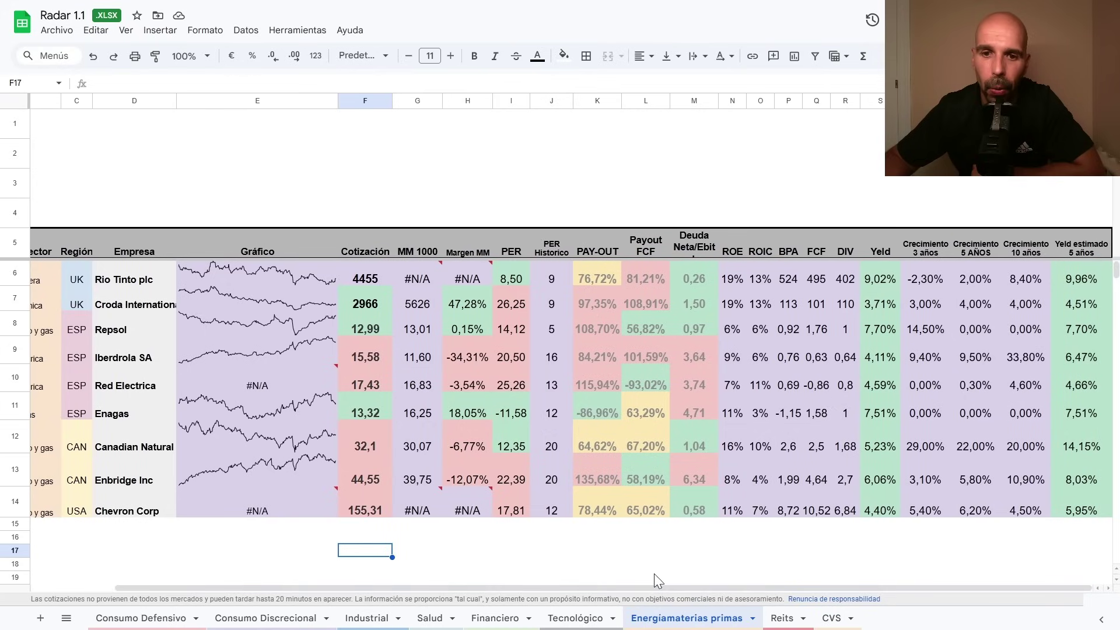
mouse_move(409, 516)
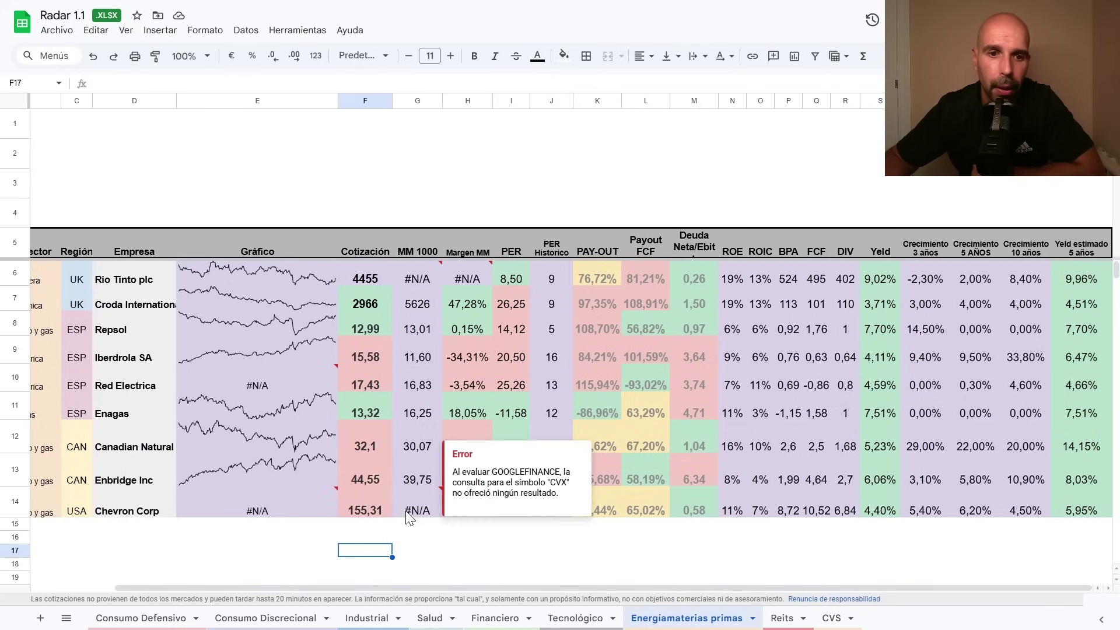
left_click(431, 537)
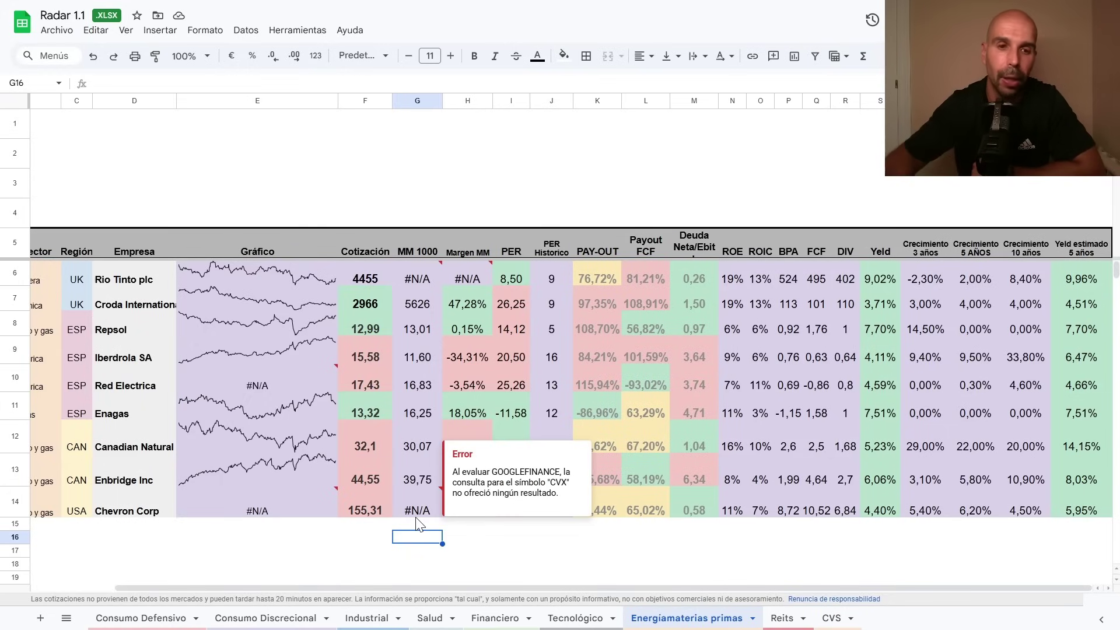
left_click(344, 551)
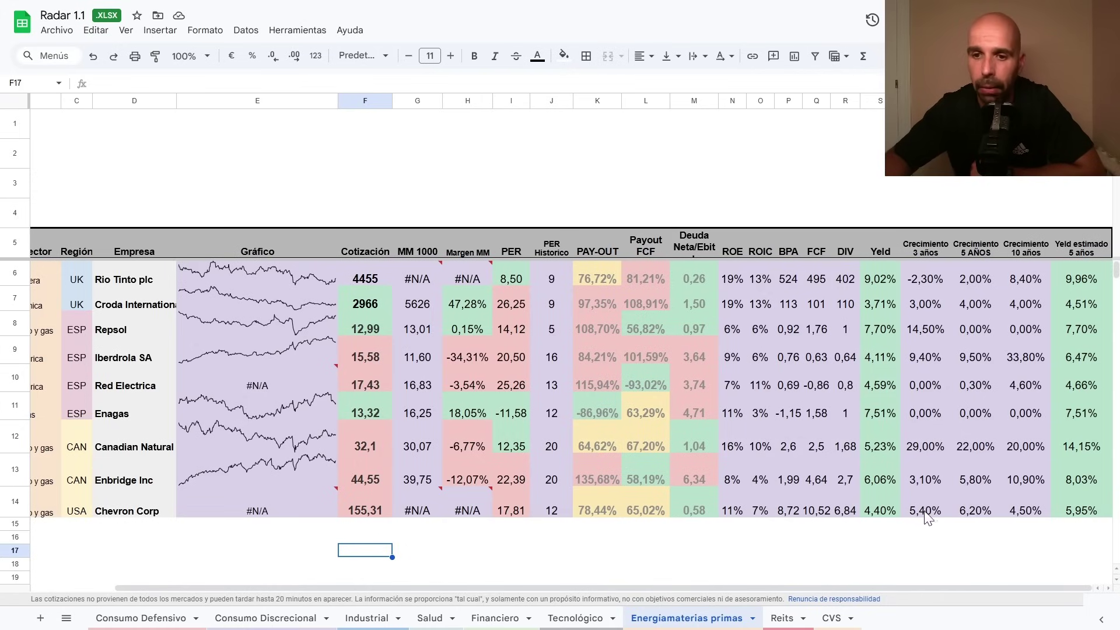
mouse_move(408, 518)
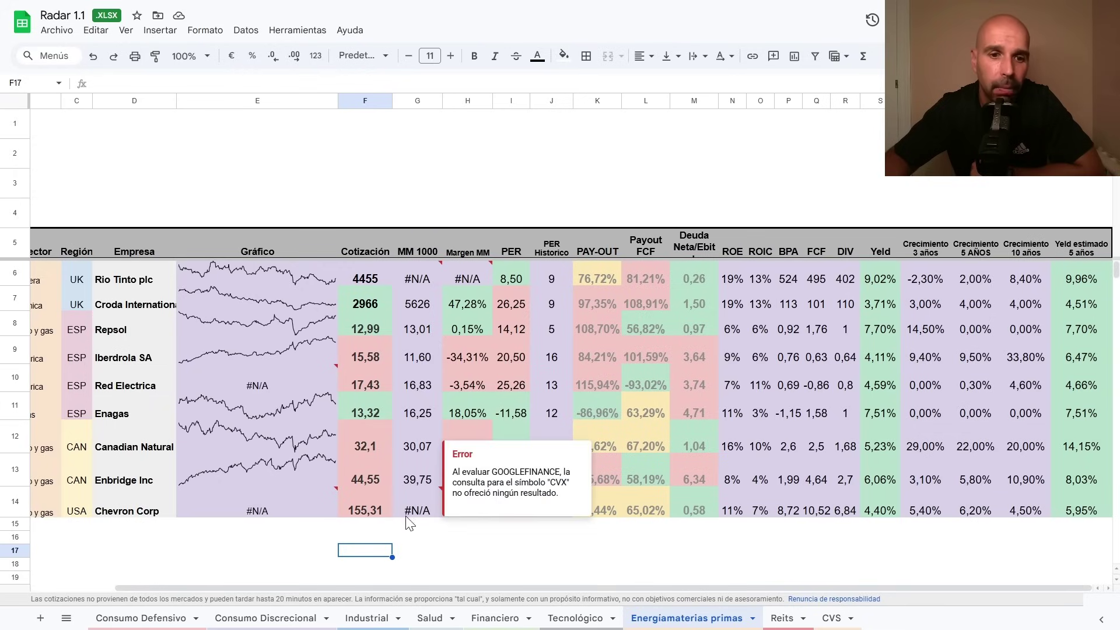
left_click(606, 539)
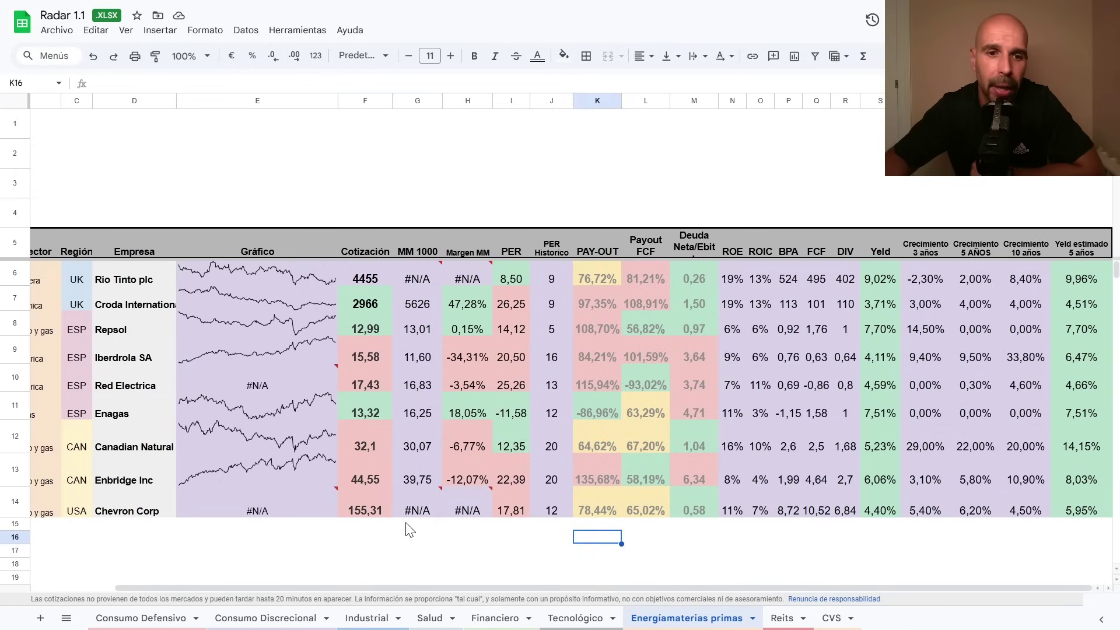
mouse_move(407, 519)
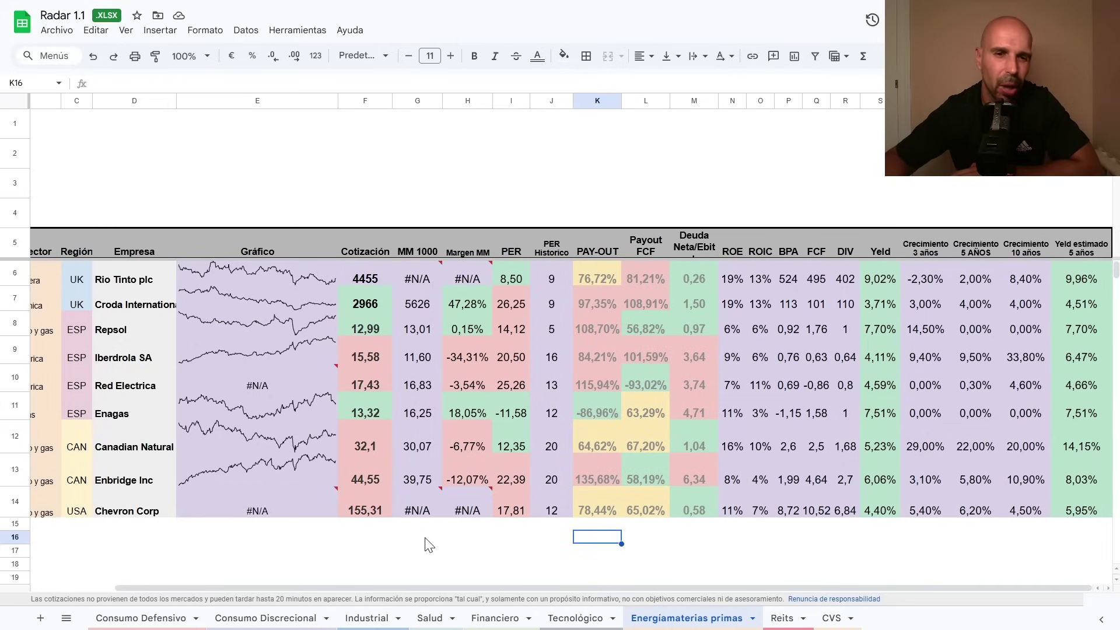
left_click(462, 541)
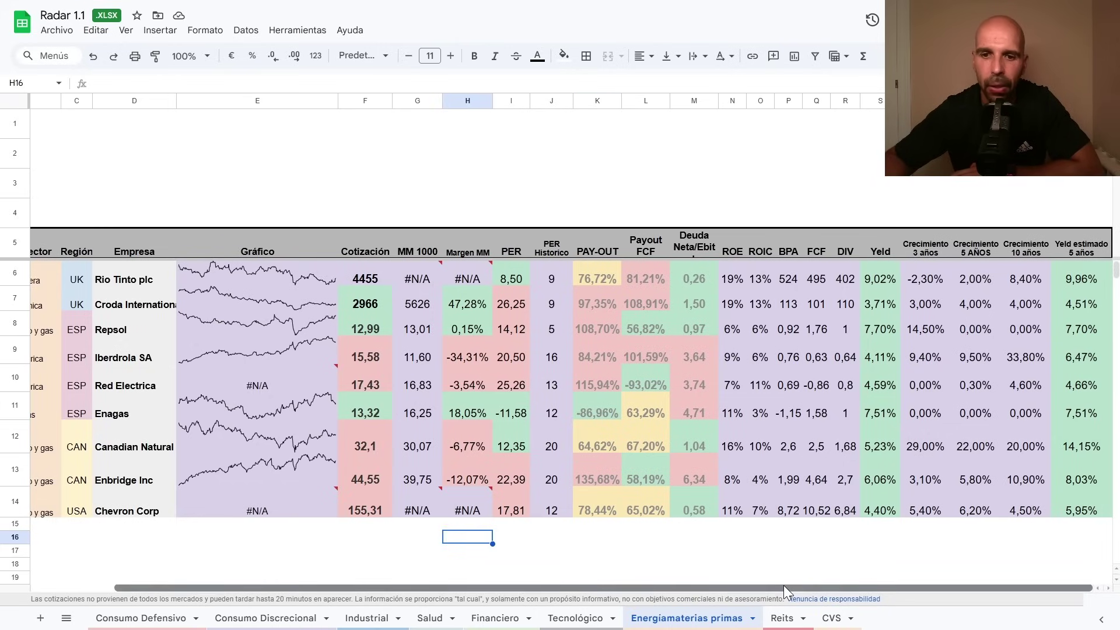
left_click_drag(827, 588, 659, 594)
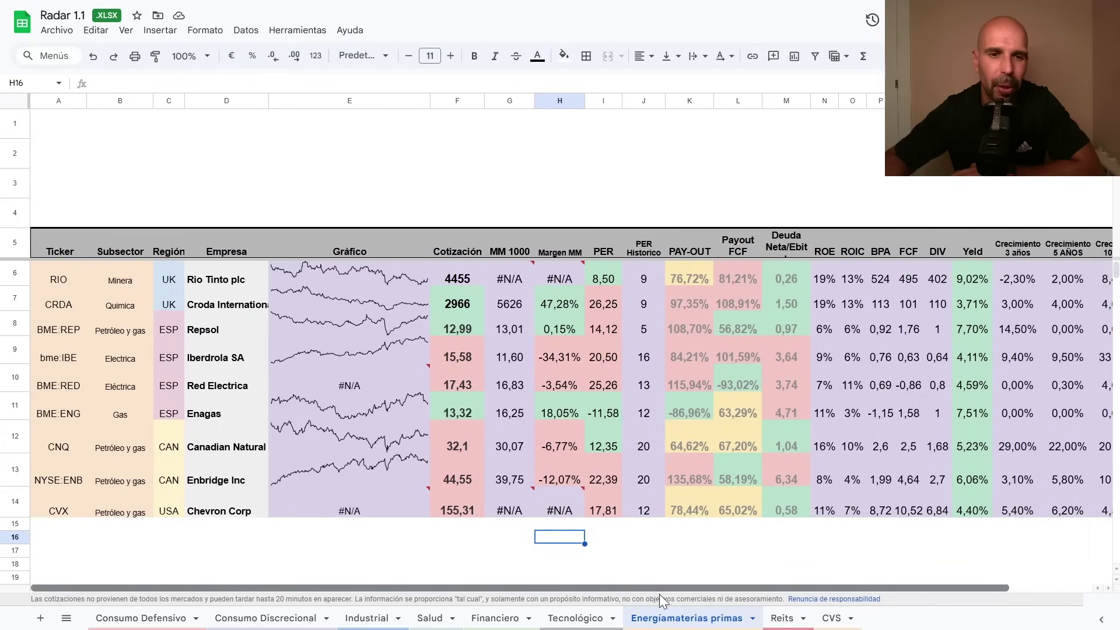
left_click(435, 550)
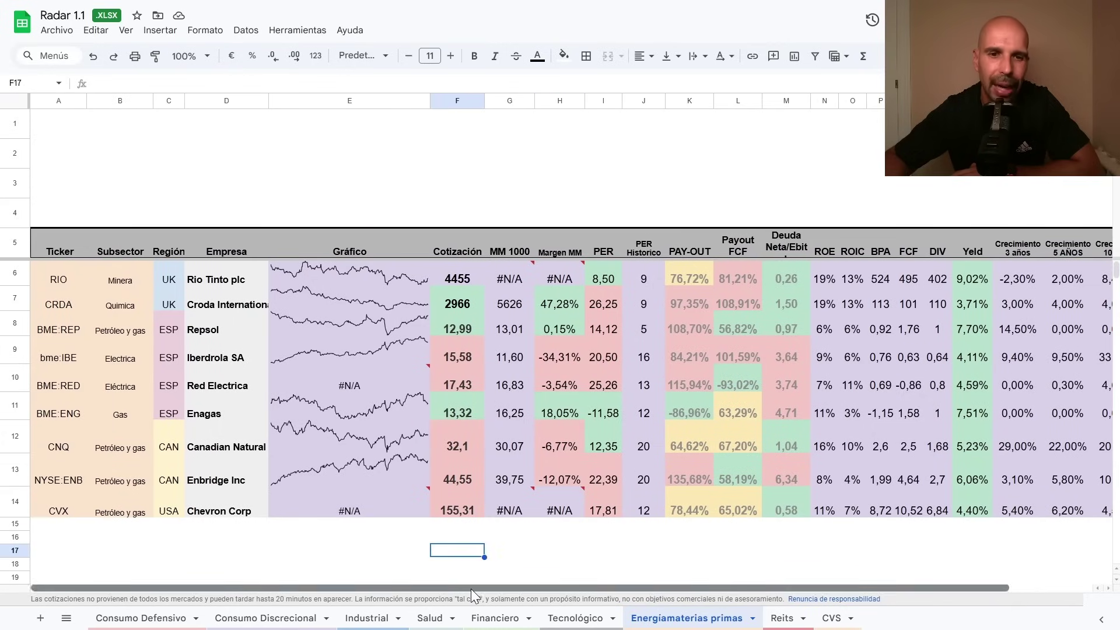
mouse_move(470, 588)
left_mouse_down()
mouse_move(632, 591)
mouse_move(463, 594)
left_mouse_up()
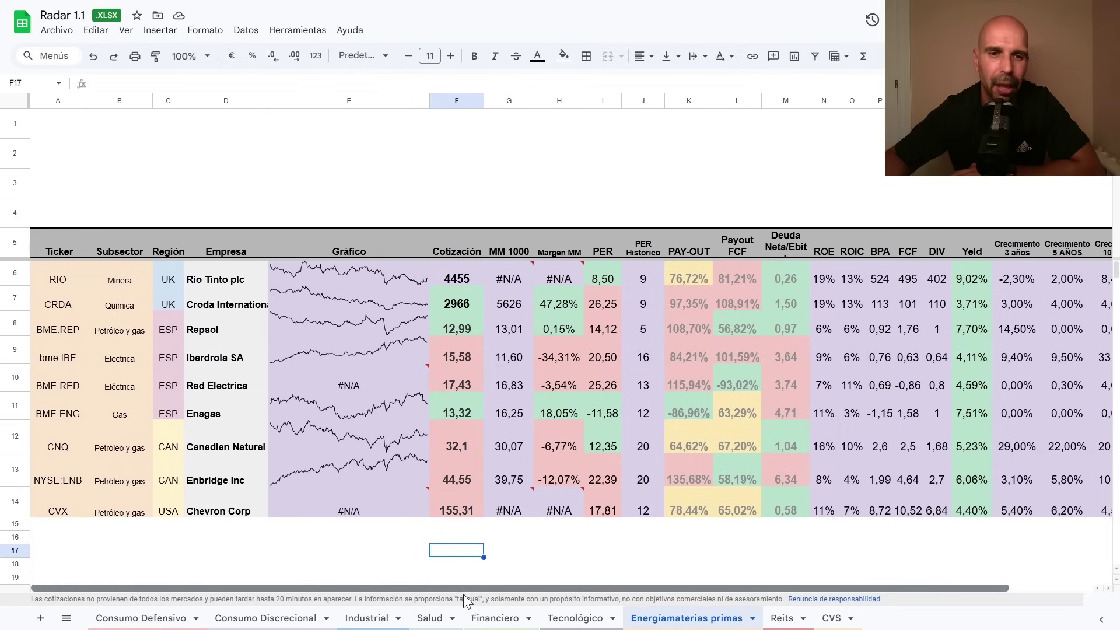
left_click(506, 537)
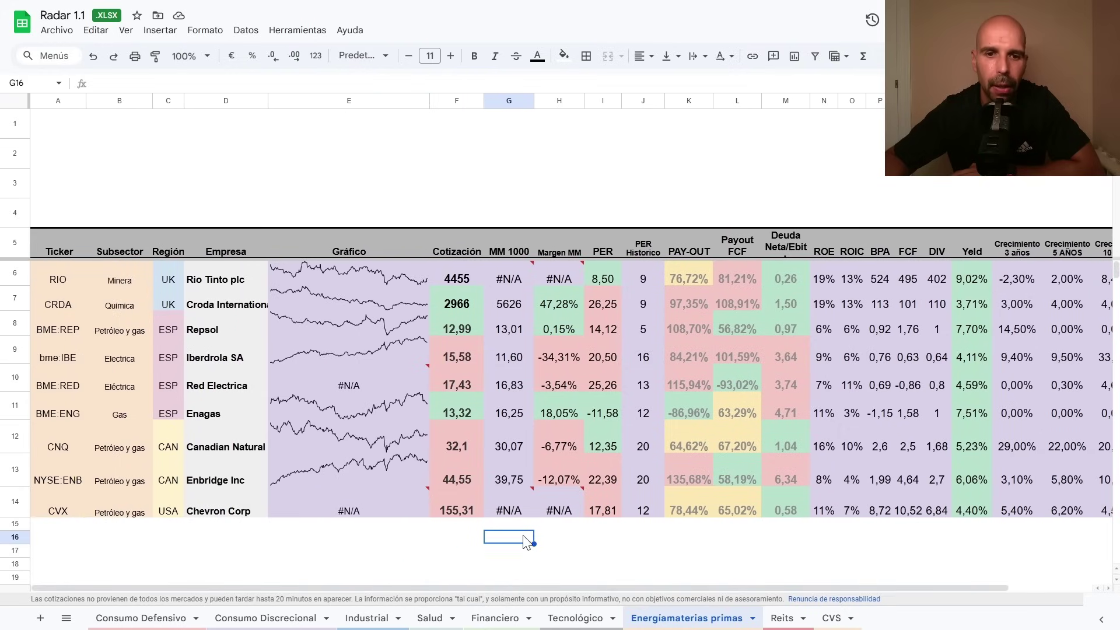
left_click(465, 535)
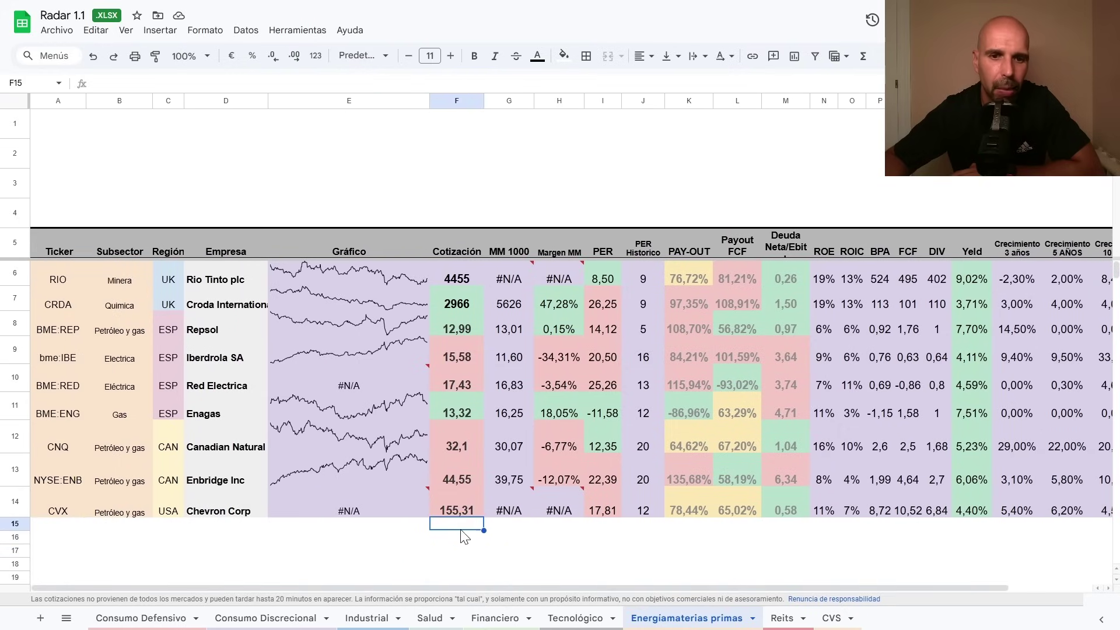
Switch to the Reits sheet and read the error note on the MM 1000 cell in the ESS row
left_click(575, 552)
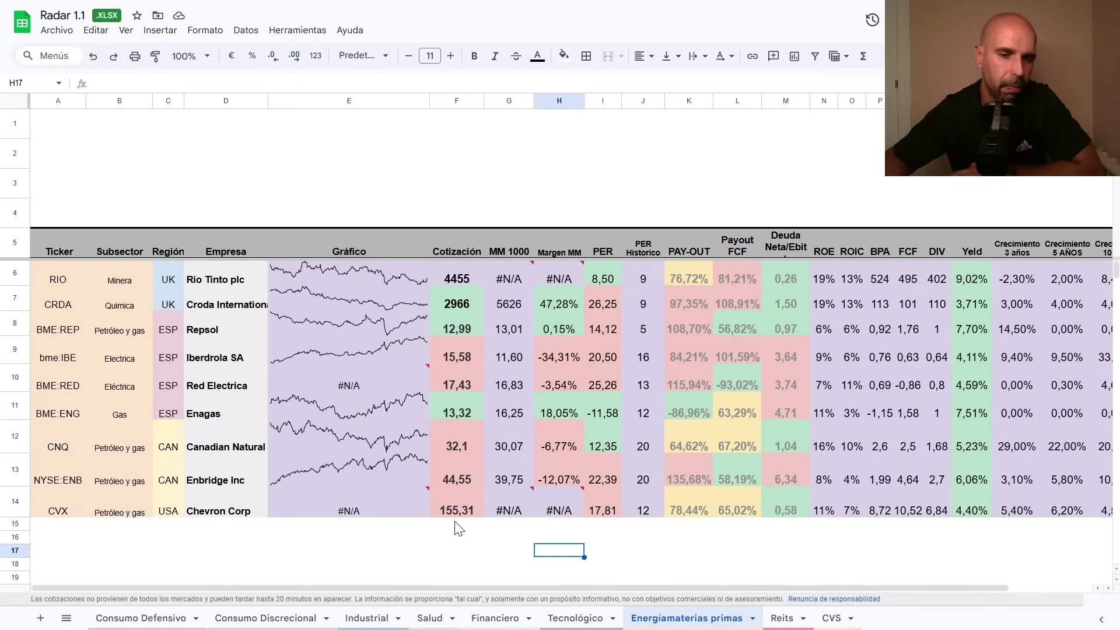
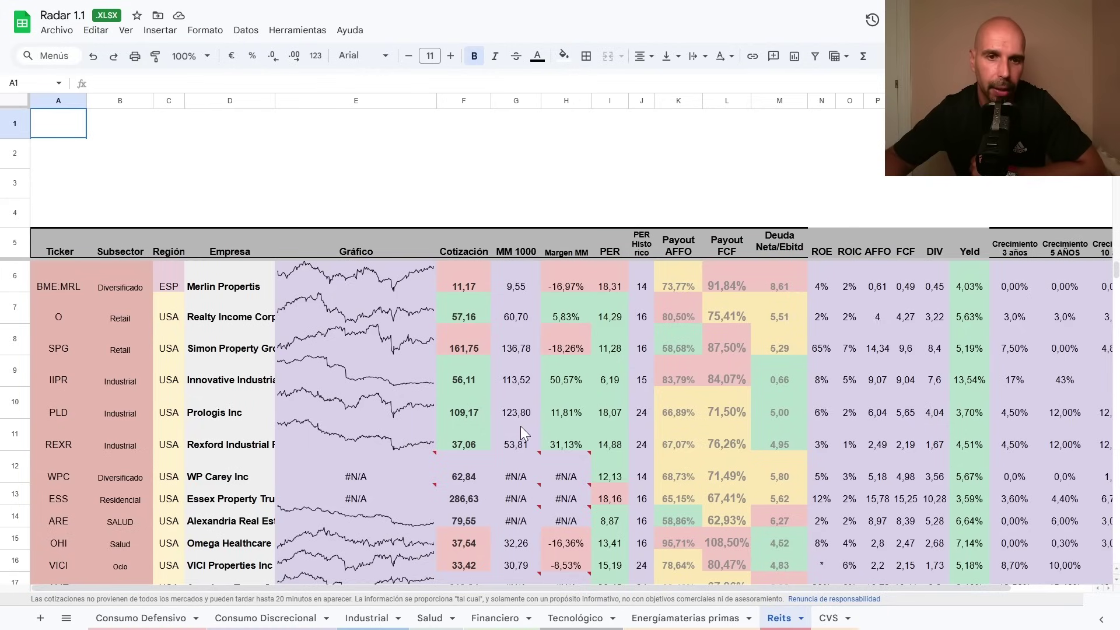
mouse_move(509, 486)
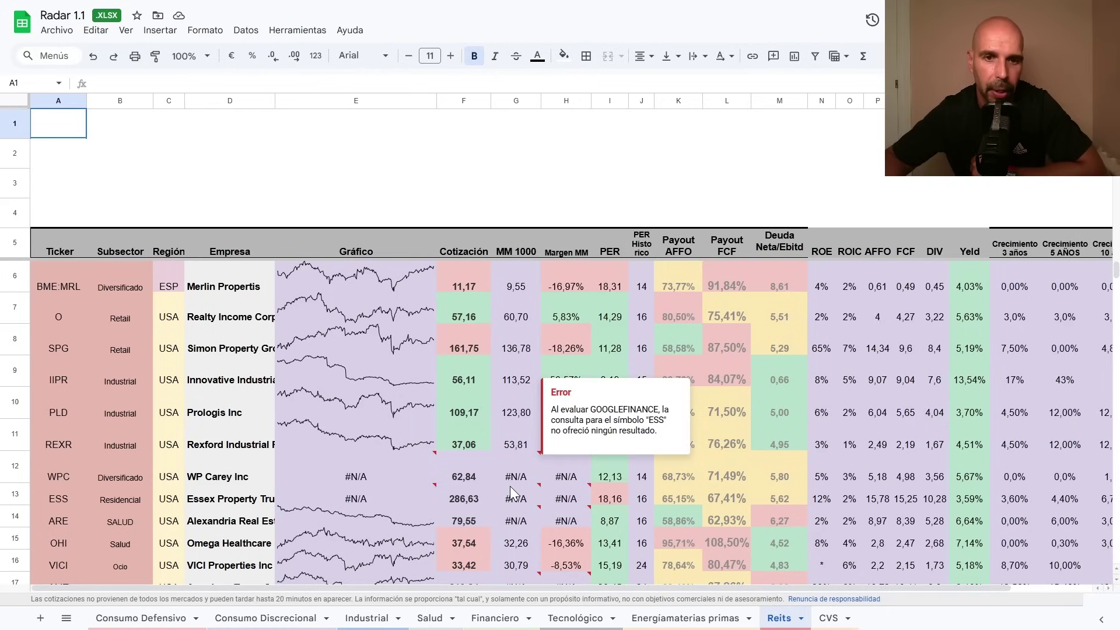
Inspect the Gráfico, Cotización and 5-year growth cells of IIPR, and the Cotización formula of Prologis
left_click(418, 379)
left_click(469, 381)
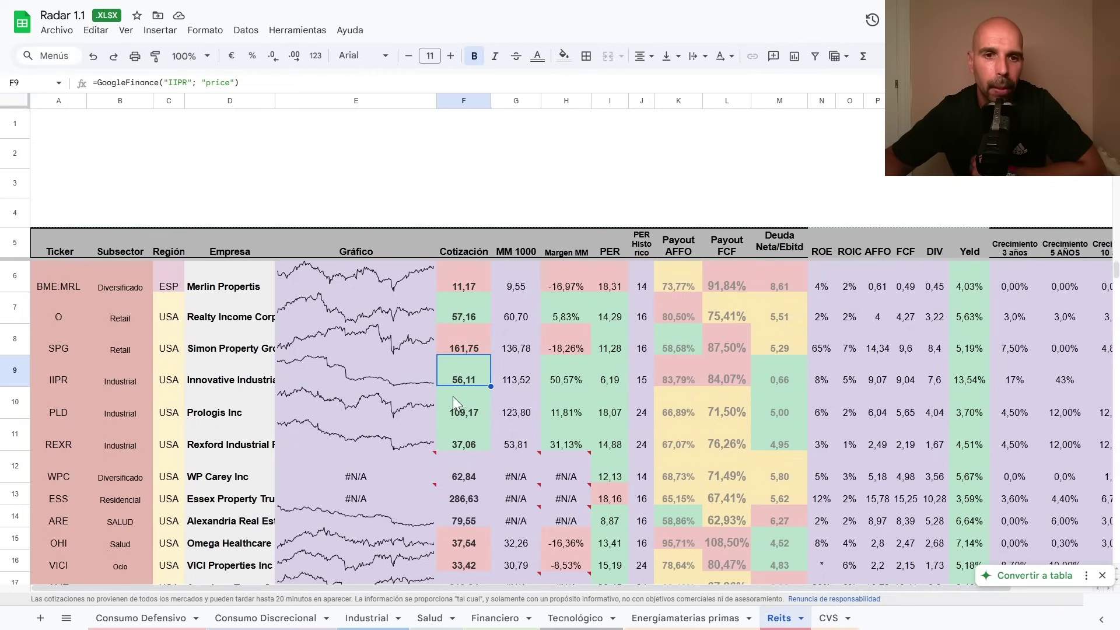
left_click(419, 378)
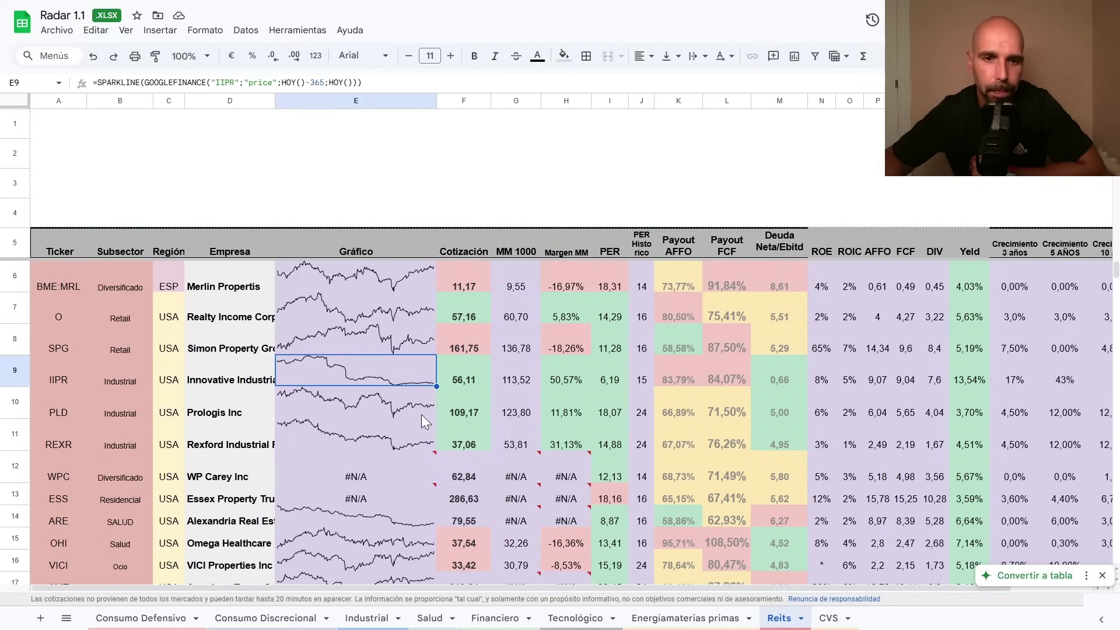
left_click(459, 408)
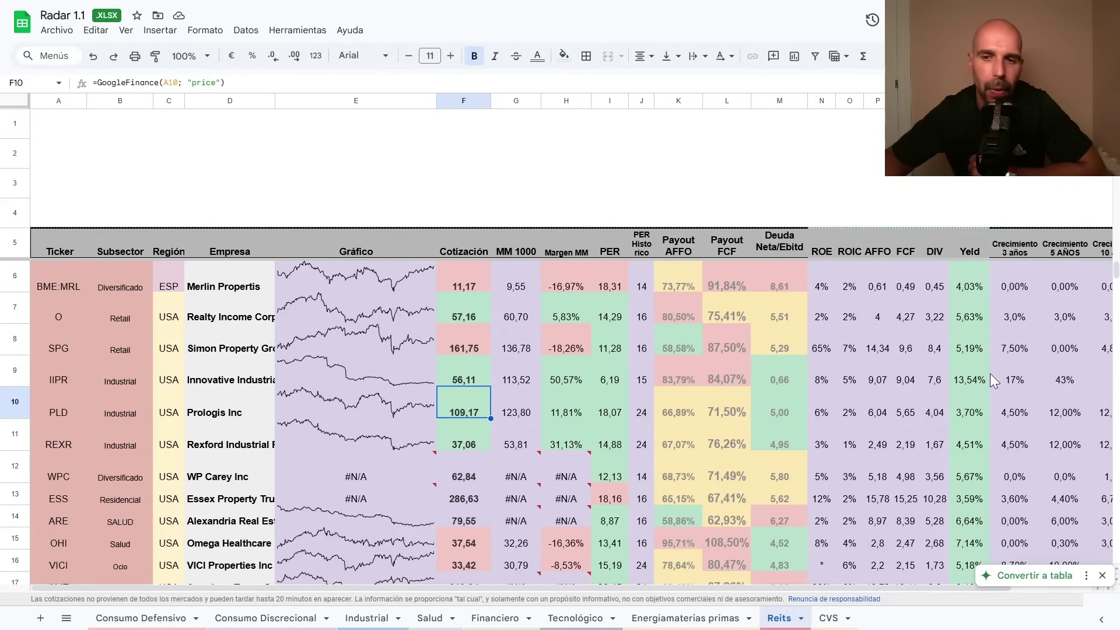
left_click(1067, 382)
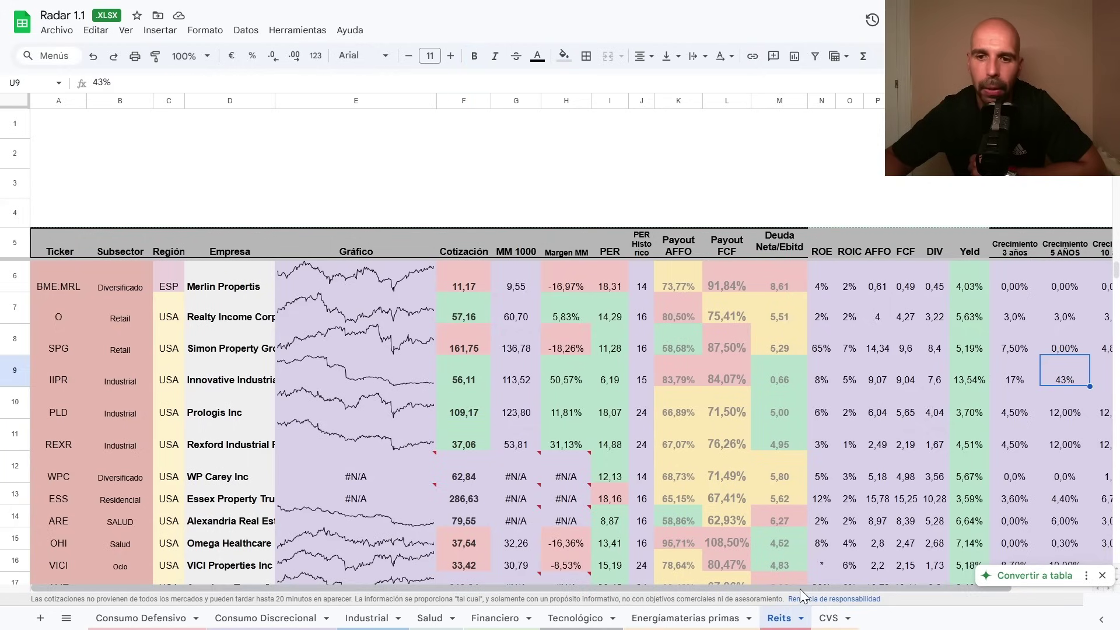
mouse_move(800, 589)
left_mouse_down()
mouse_move(899, 586)
mouse_move(799, 593)
left_mouse_up()
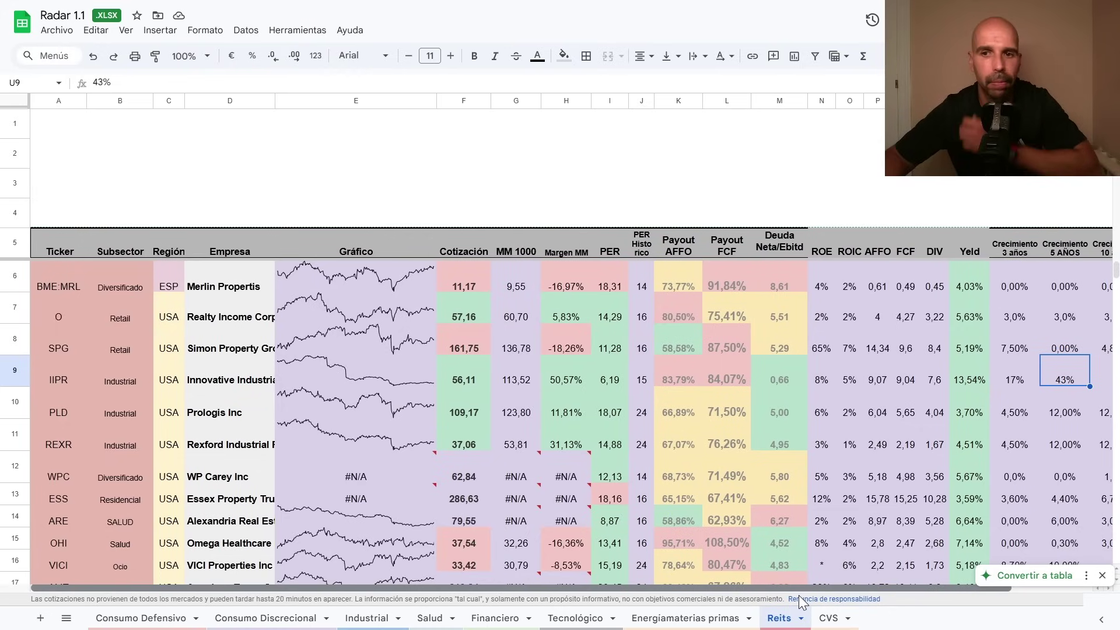
left_click_drag(799, 596, 801, 604)
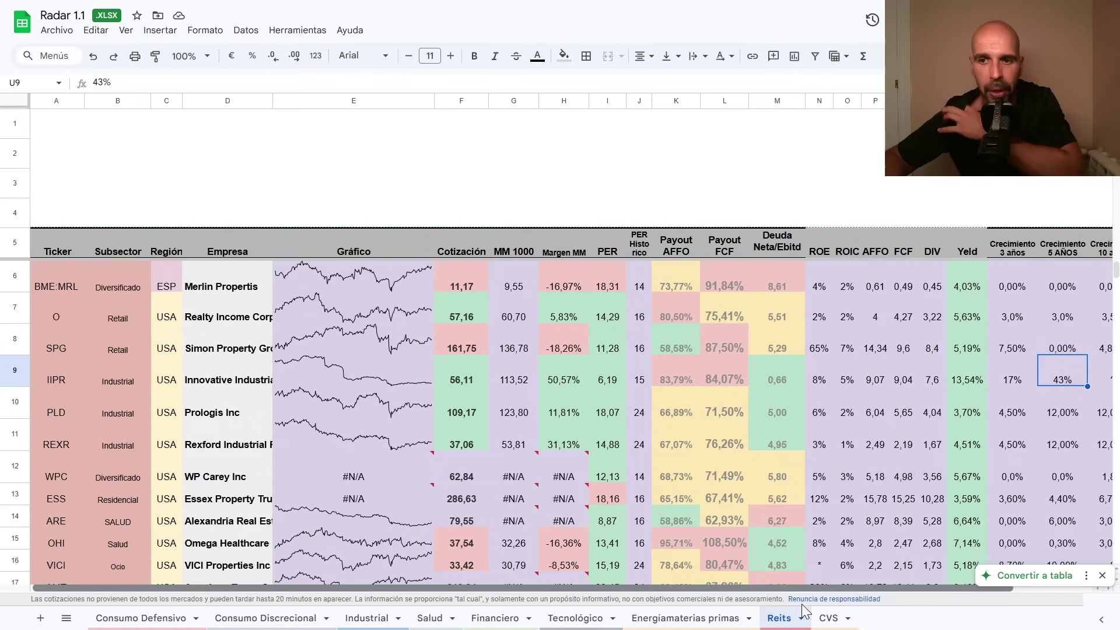
left_click_drag(802, 603, 798, 605)
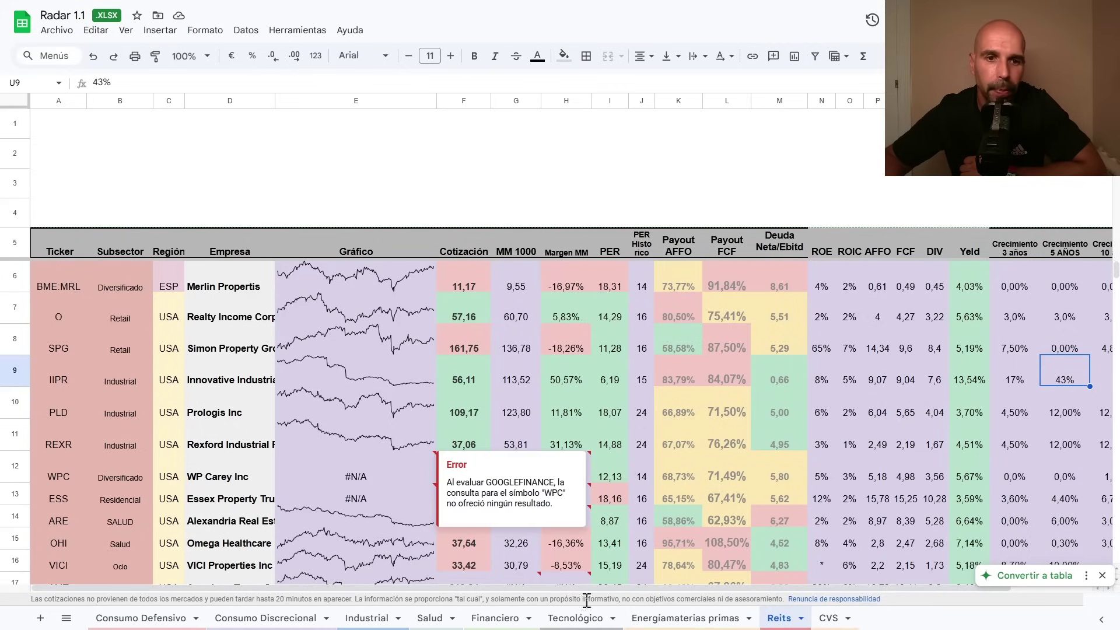
Read the error note on the ARE row's MM 1000 cell and check the MM 1000 cell of AMT
scroll(405, 484, "down", 2)
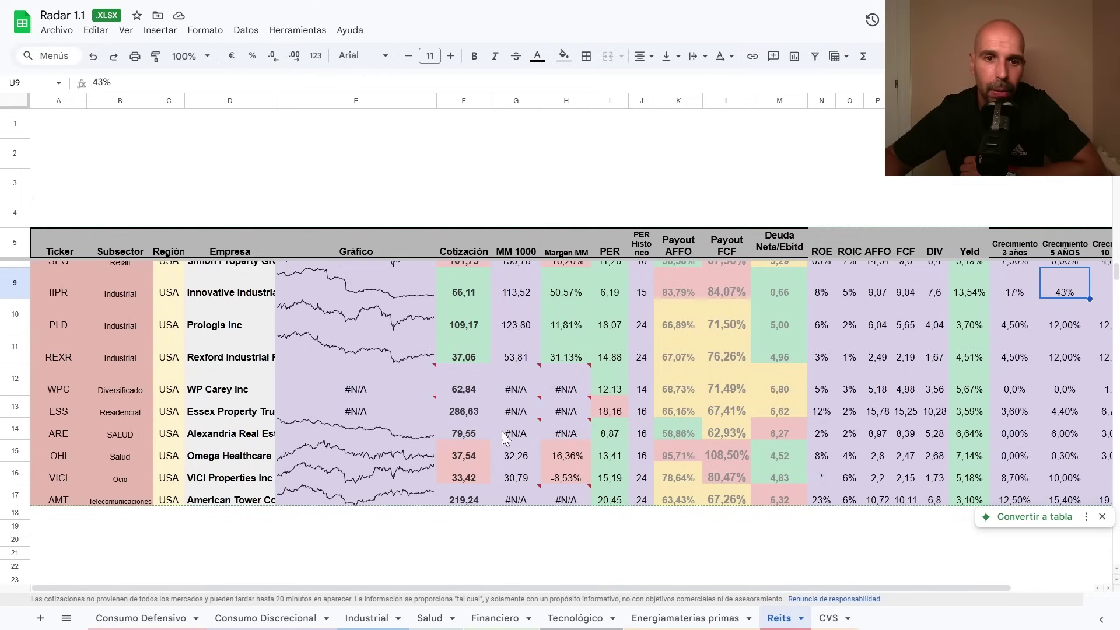
mouse_move(513, 435)
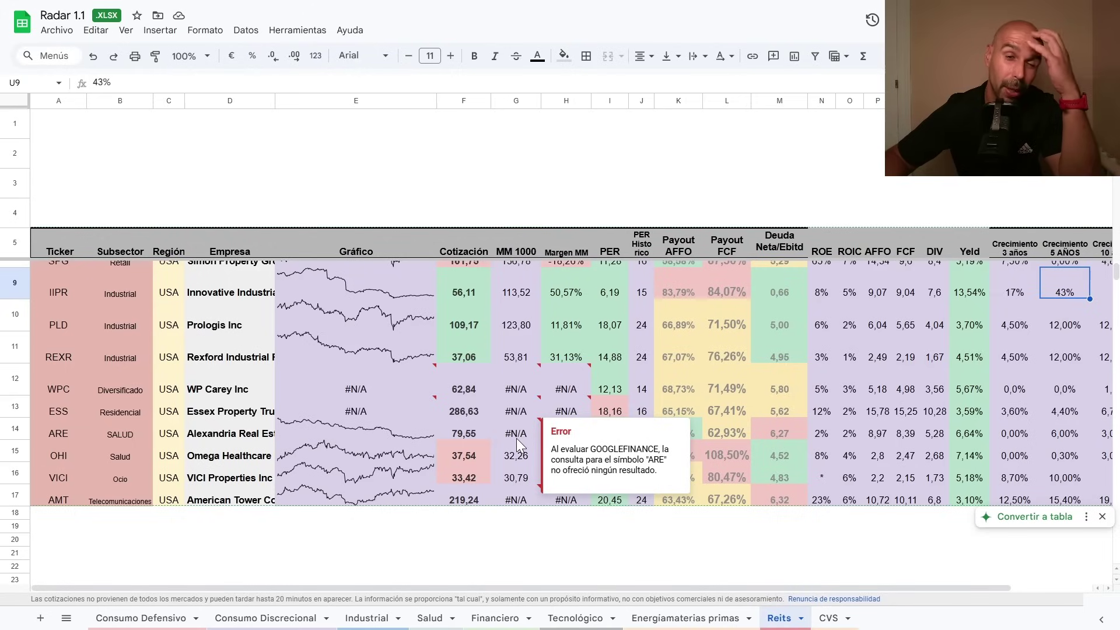
left_click(555, 528)
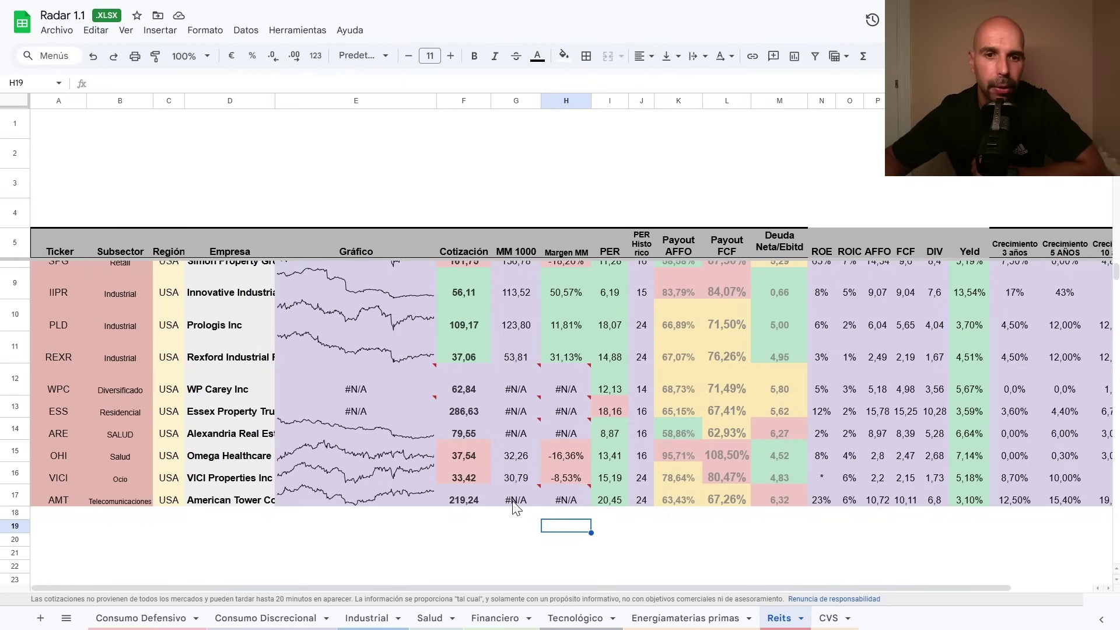
left_click(489, 515)
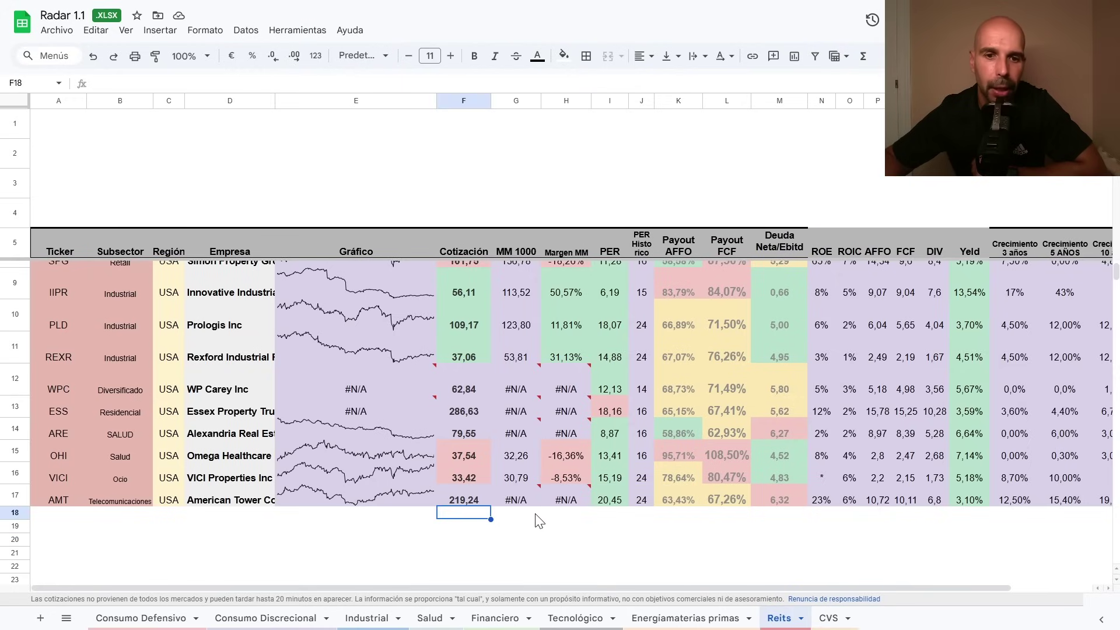
left_click(525, 496)
left_click(527, 526)
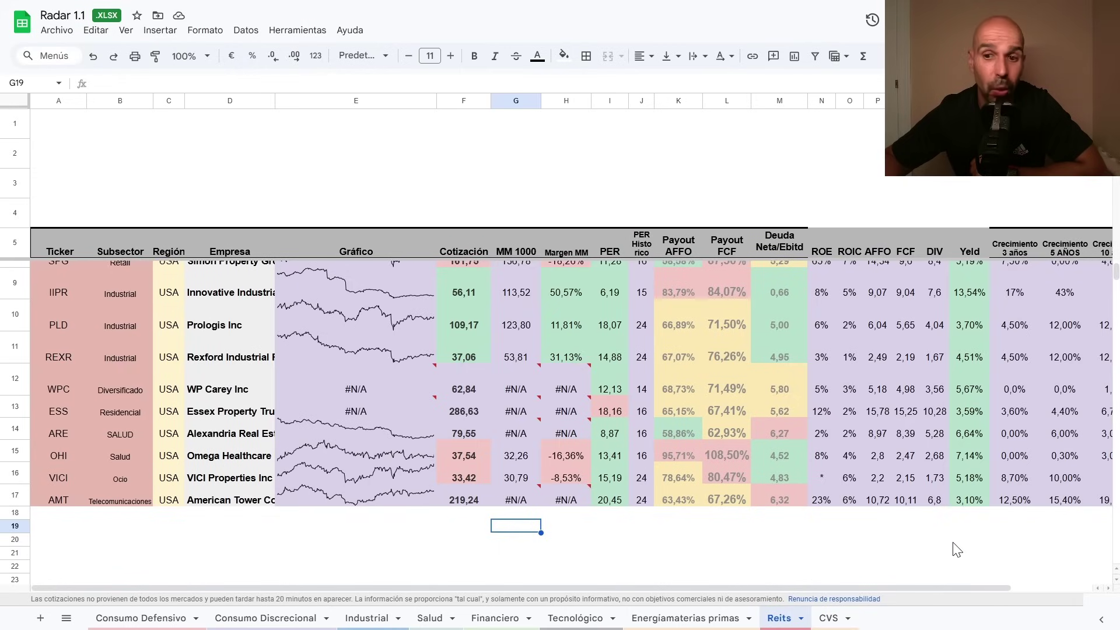
Review the 10-year growth and 5-year estimated yield columns for the Reits companies
left_click_drag(911, 586, 914, 615)
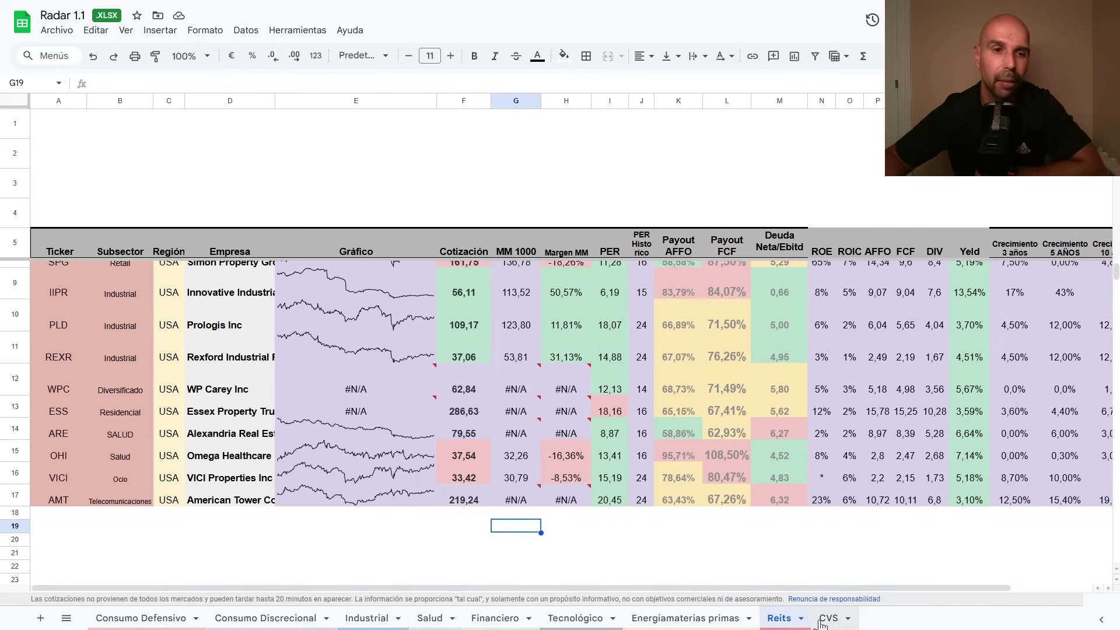
left_click_drag(424, 588, 636, 596)
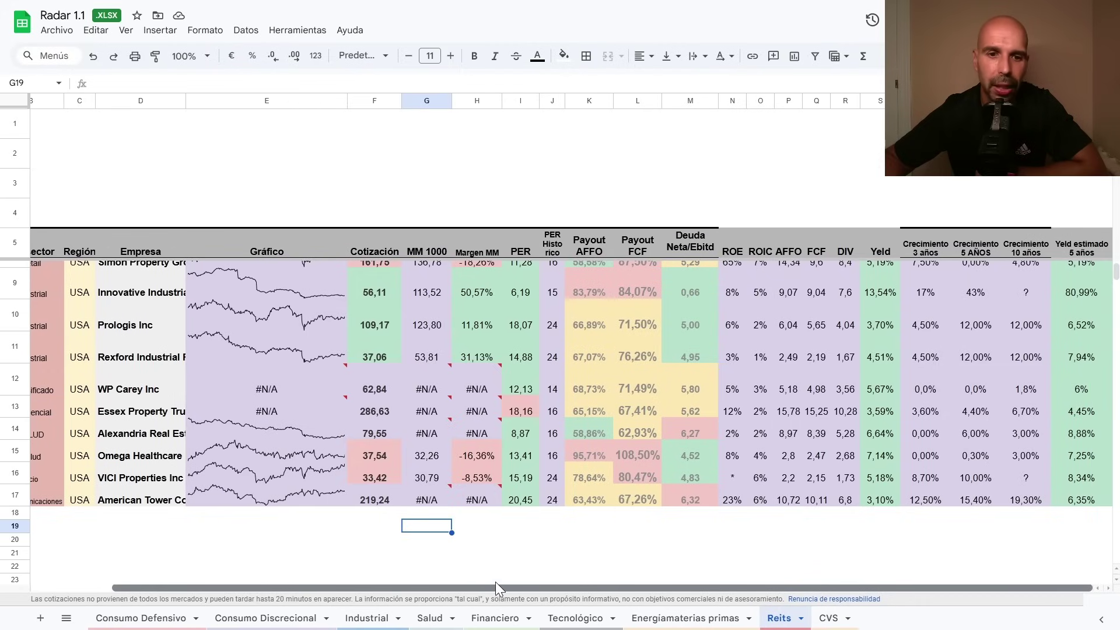
left_click_drag(495, 587, 359, 587)
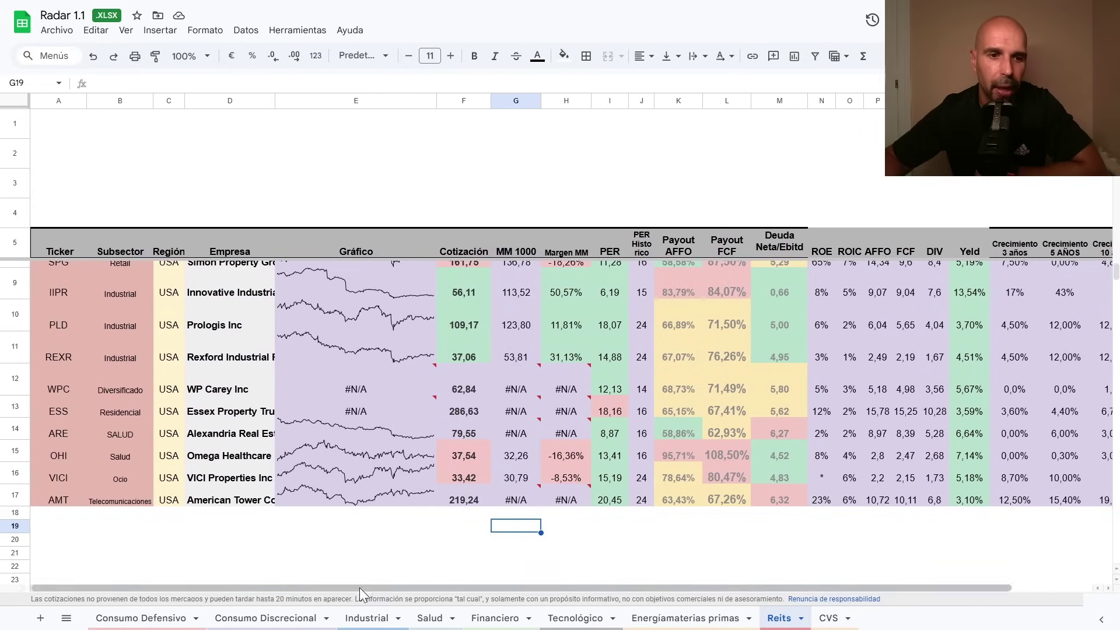